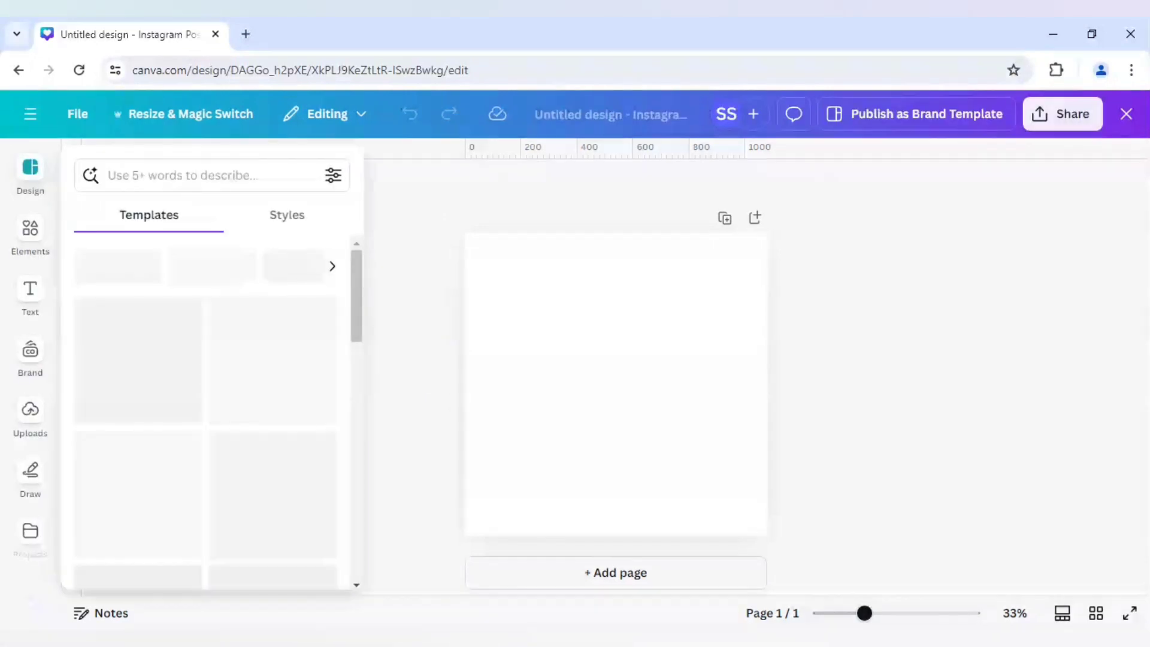
Show the Elements library beside the blank Instagram page
click(30, 234)
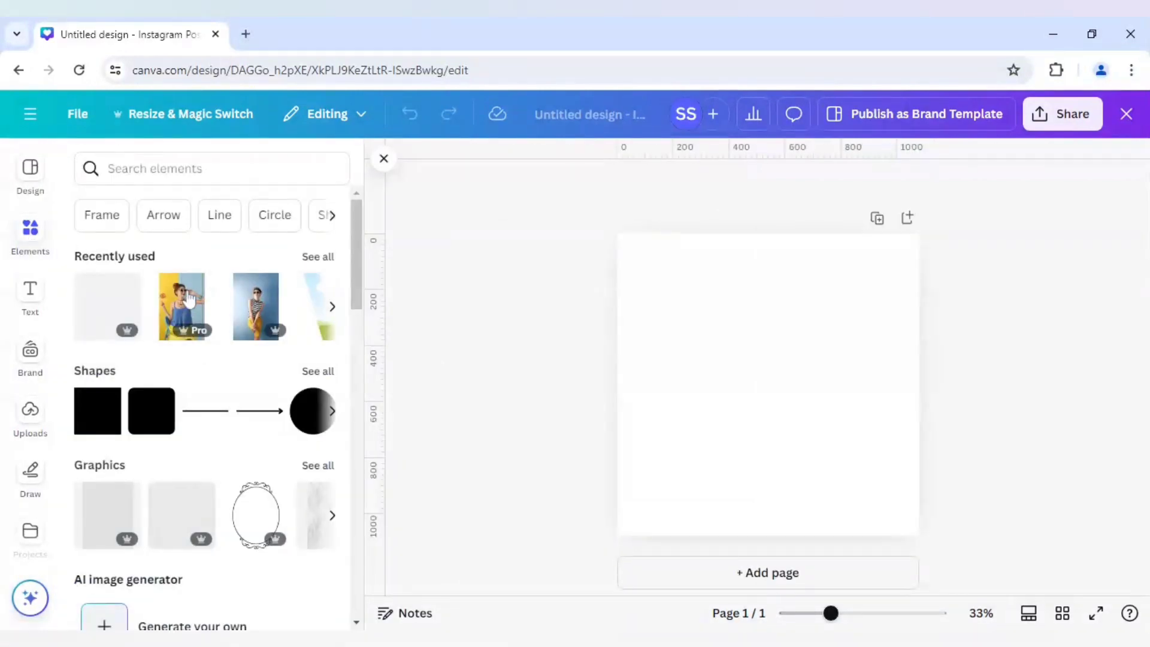
mouse_move(257, 307)
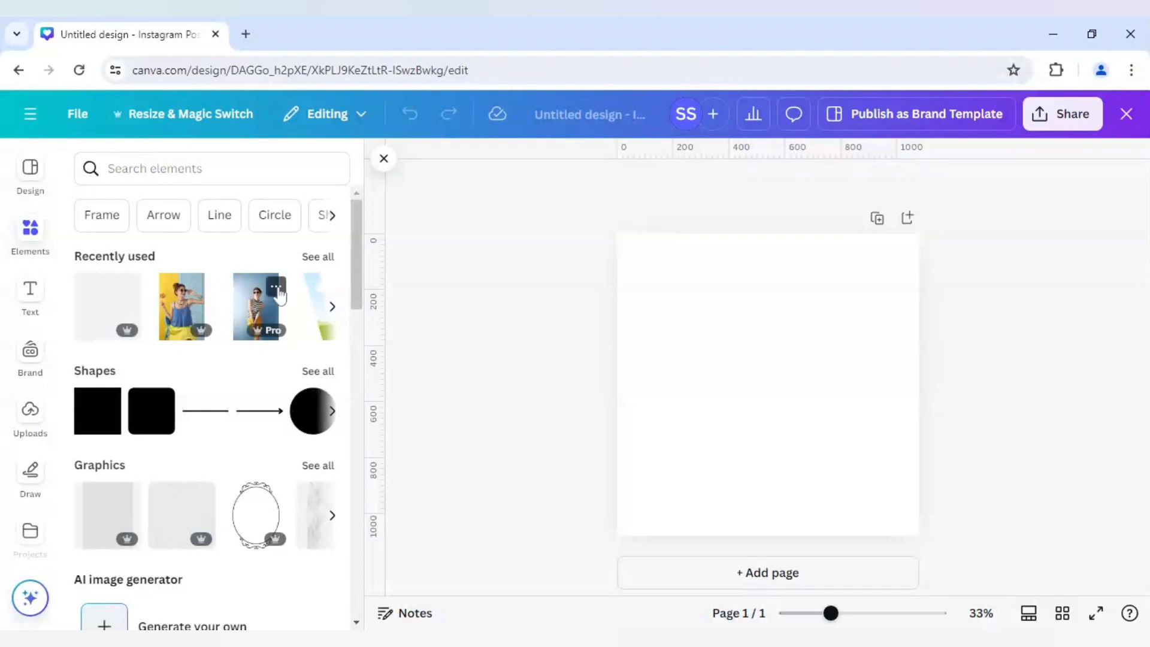
click(278, 288)
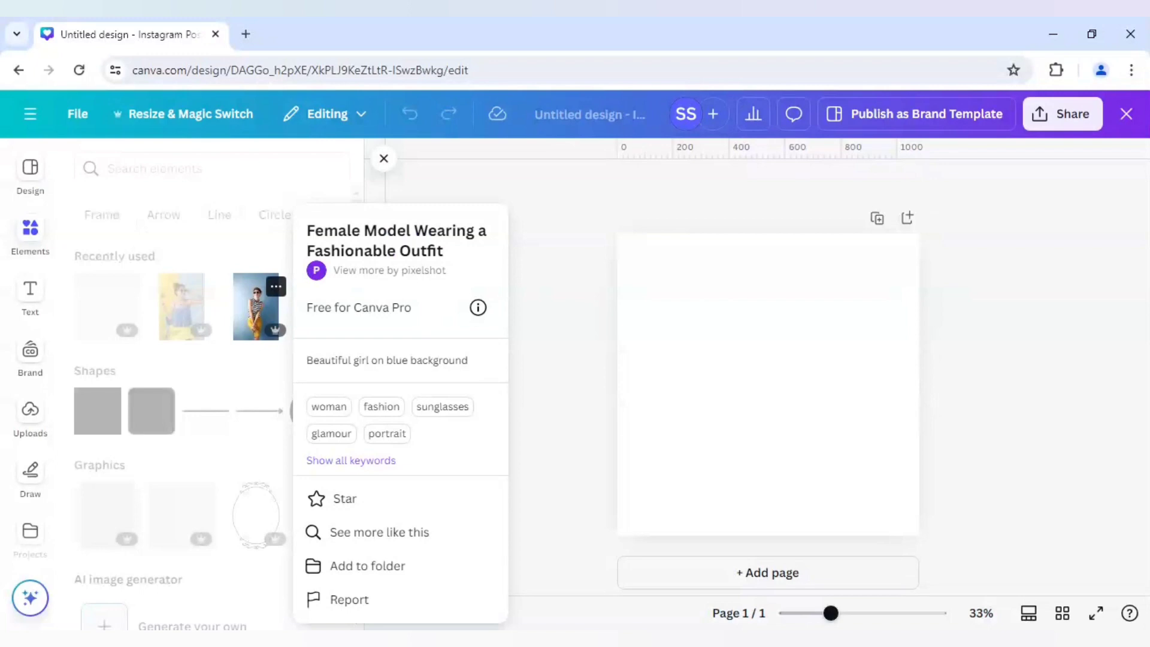
click(252, 394)
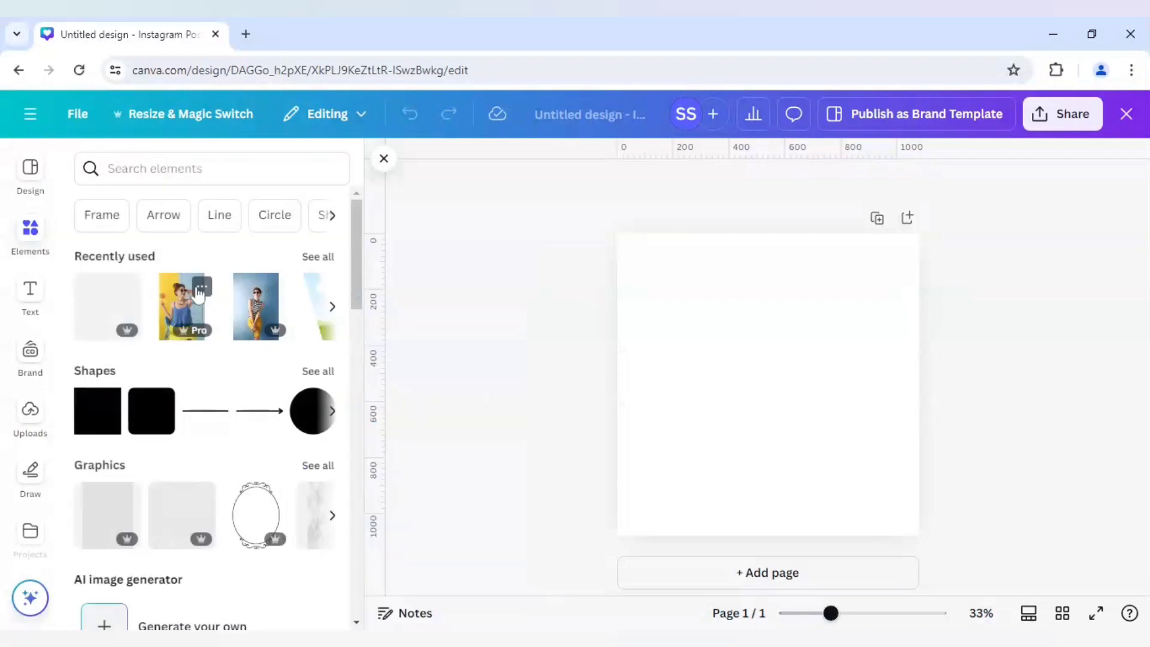
click(201, 286)
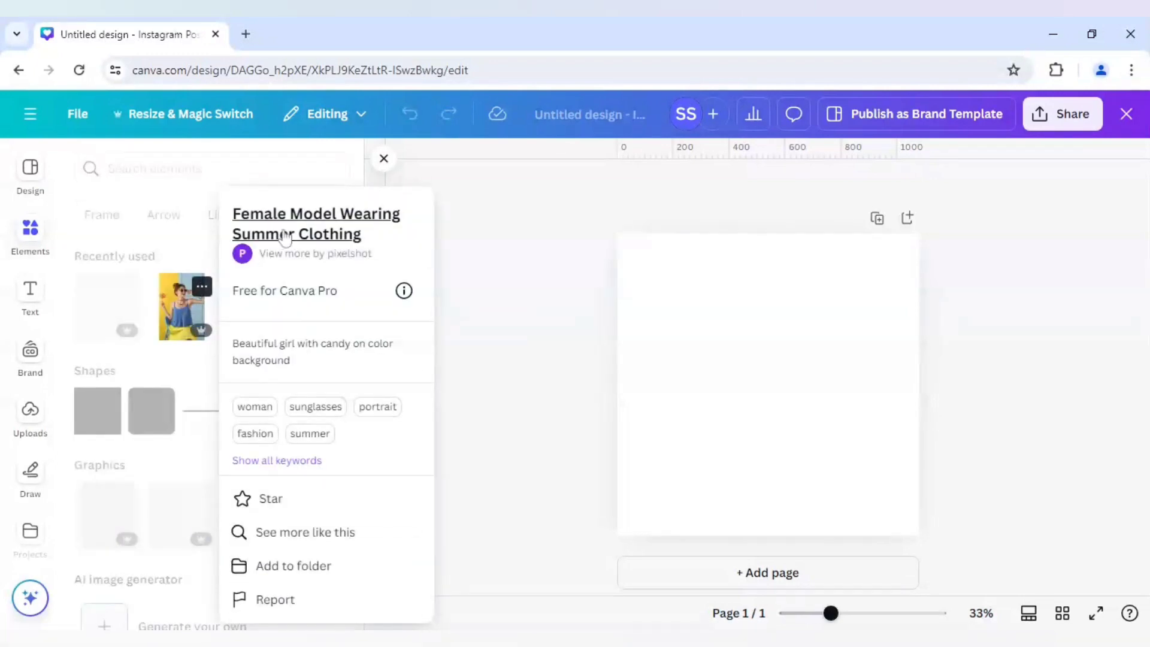
click(188, 373)
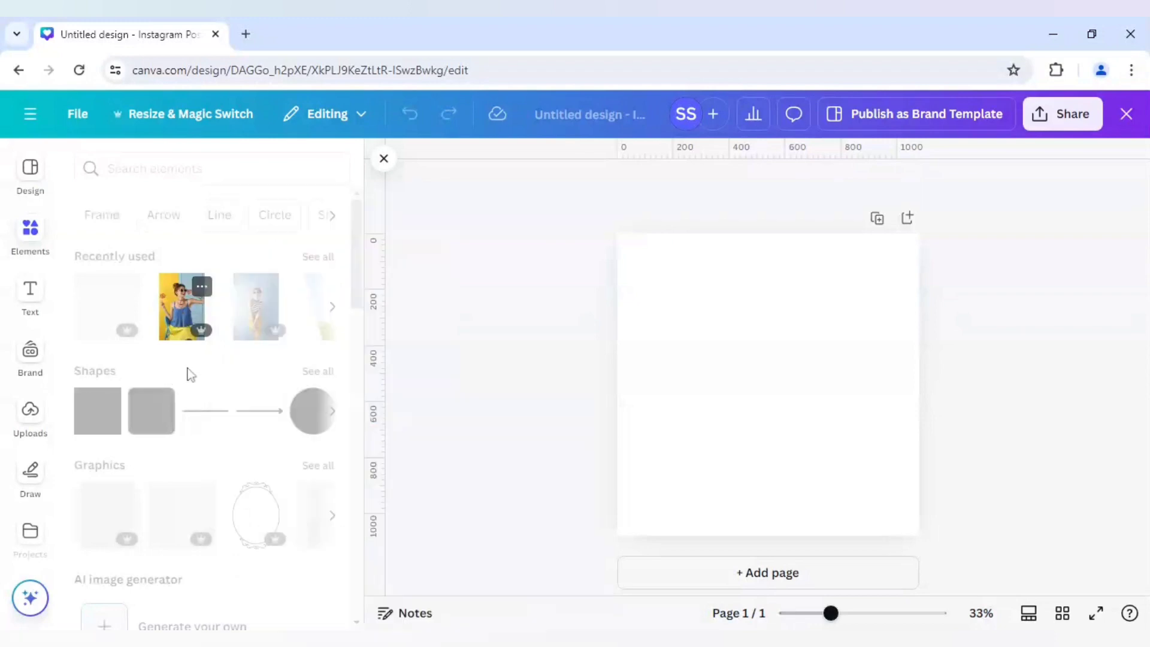
Add the striped-top model photo and enlarge it toward the page's full height
click(255, 306)
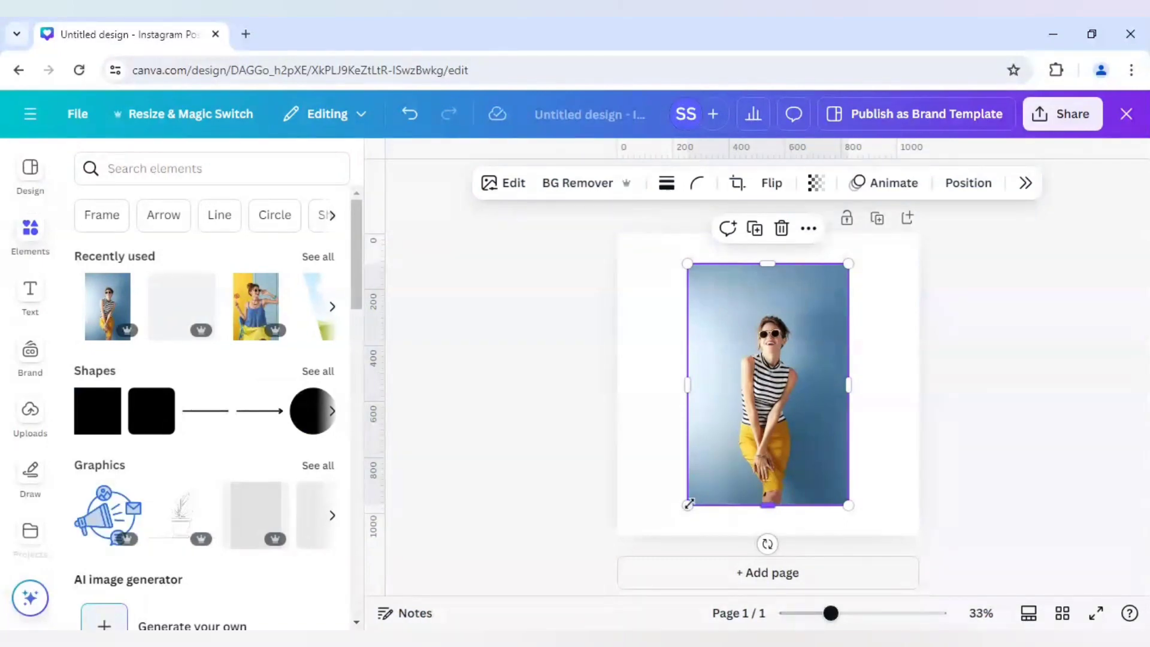
drag(687, 505, 604, 562)
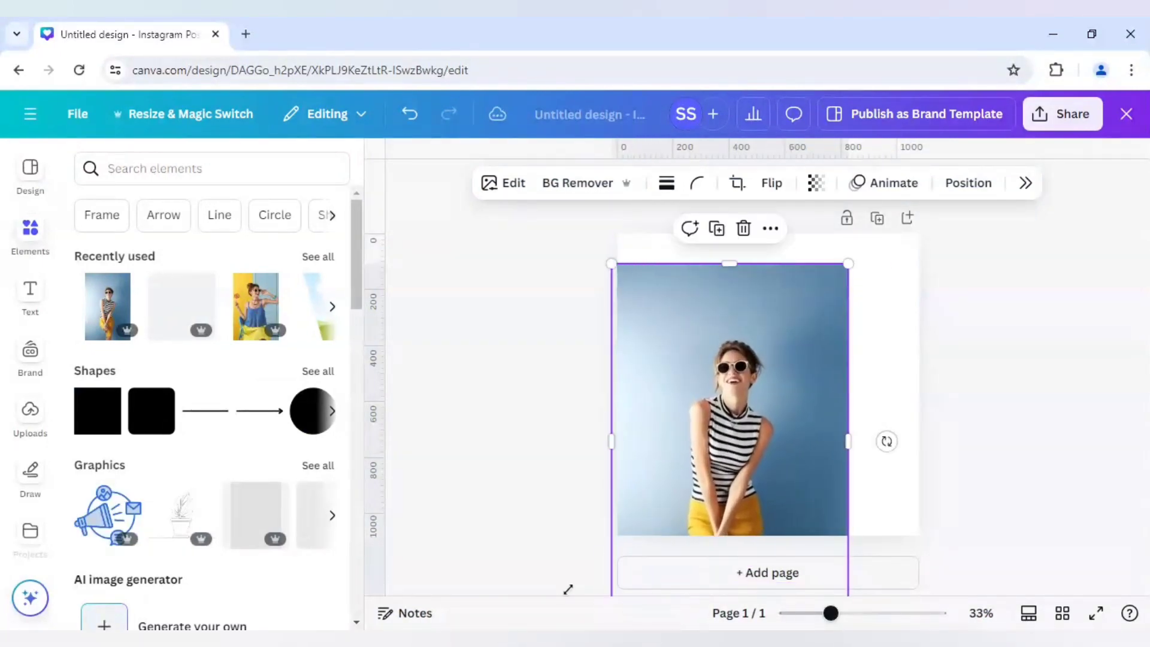
drag(730, 415, 730, 351)
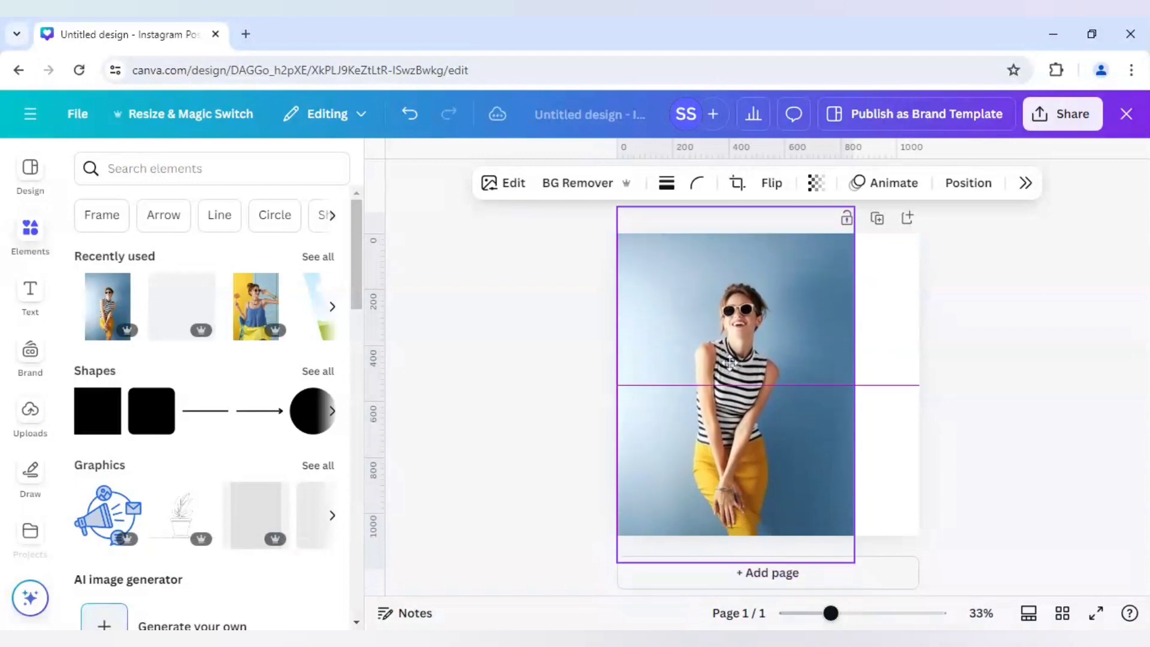
mouse_move(619, 543)
mouse_down()
mouse_move(559, 625)
mouse_move(539, 625)
mouse_up()
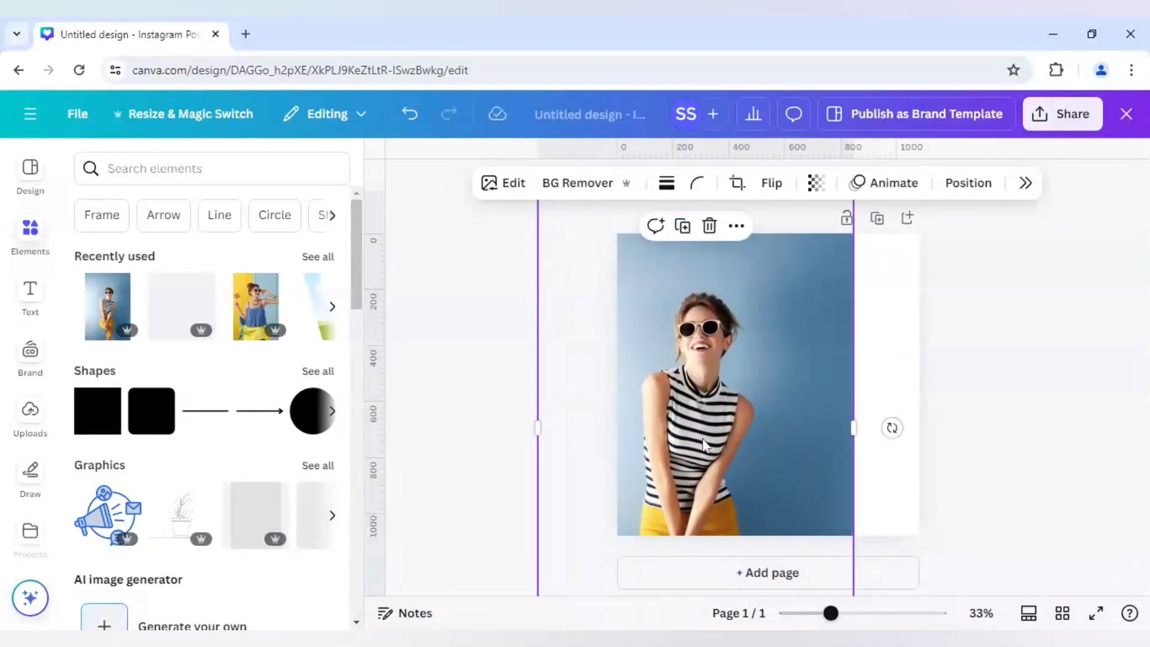
Keep enlarging the portrait so the woman's head sits near the top and it spans the page height
mouse_move(719, 412)
mouse_down()
mouse_move(732, 412)
mouse_move(710, 398)
mouse_move(708, 412)
mouse_up()
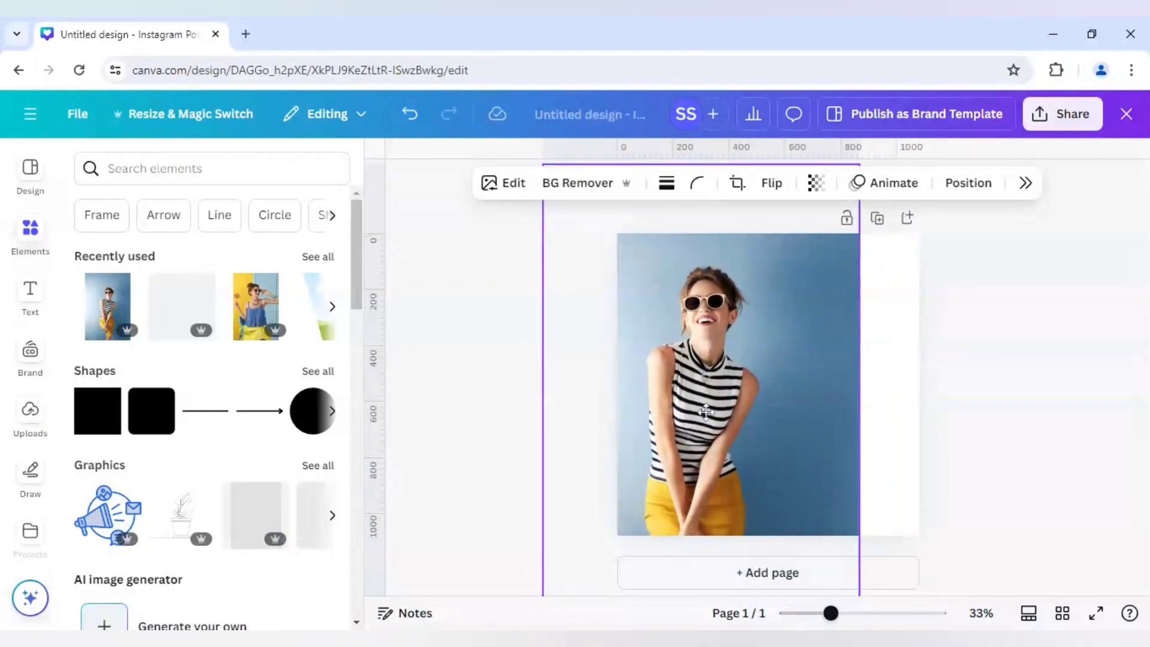
mouse_move(707, 411)
mouse_down()
mouse_move(674, 396)
mouse_move(683, 386)
mouse_up()
mouse_move(543, 560)
mouse_down()
mouse_move(526, 585)
mouse_move(539, 593)
mouse_up()
drag(701, 476, 700, 508)
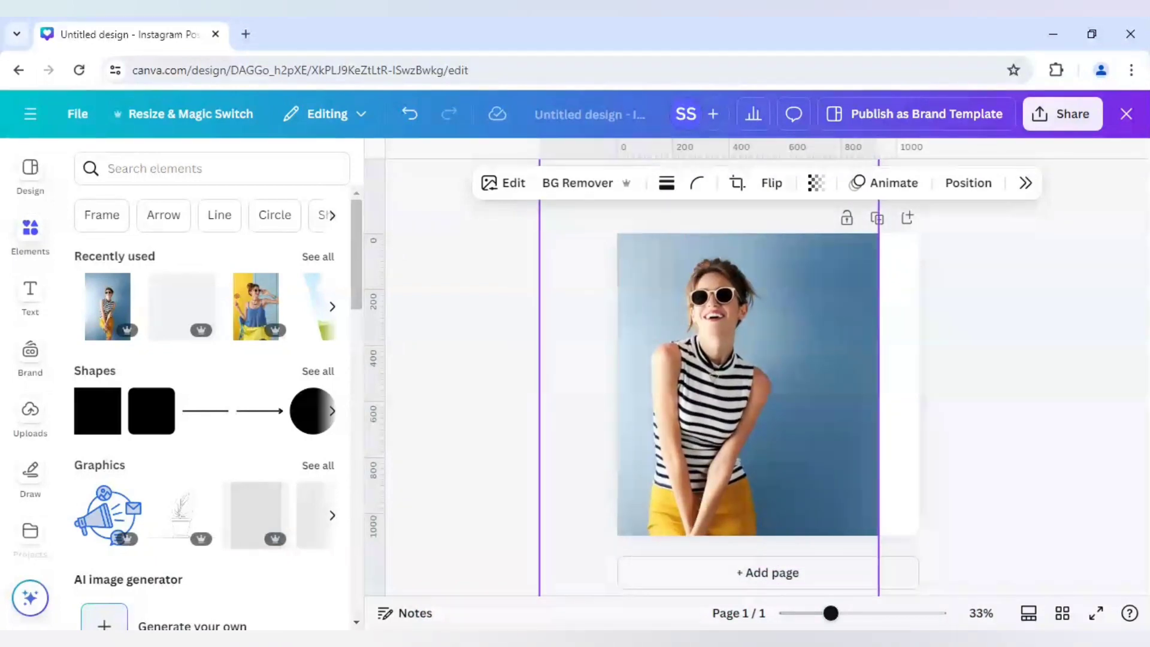
click(803, 457)
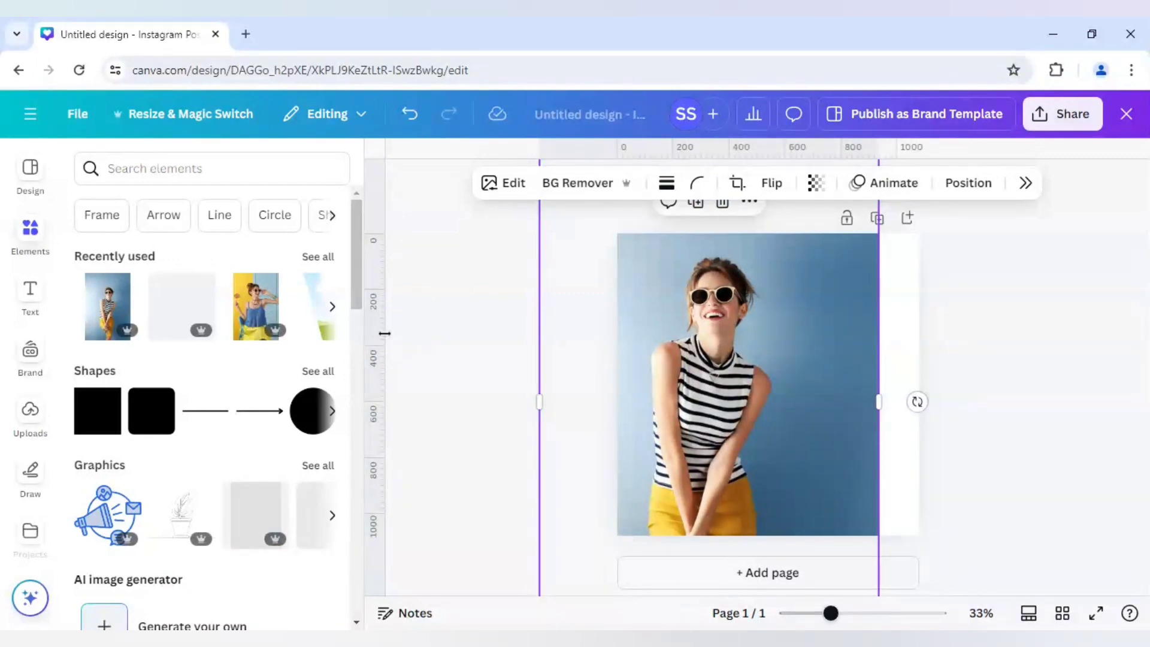
Add a vertical guide from the ruler fixed at the page centre, 540
drag(385, 335, 766, 357)
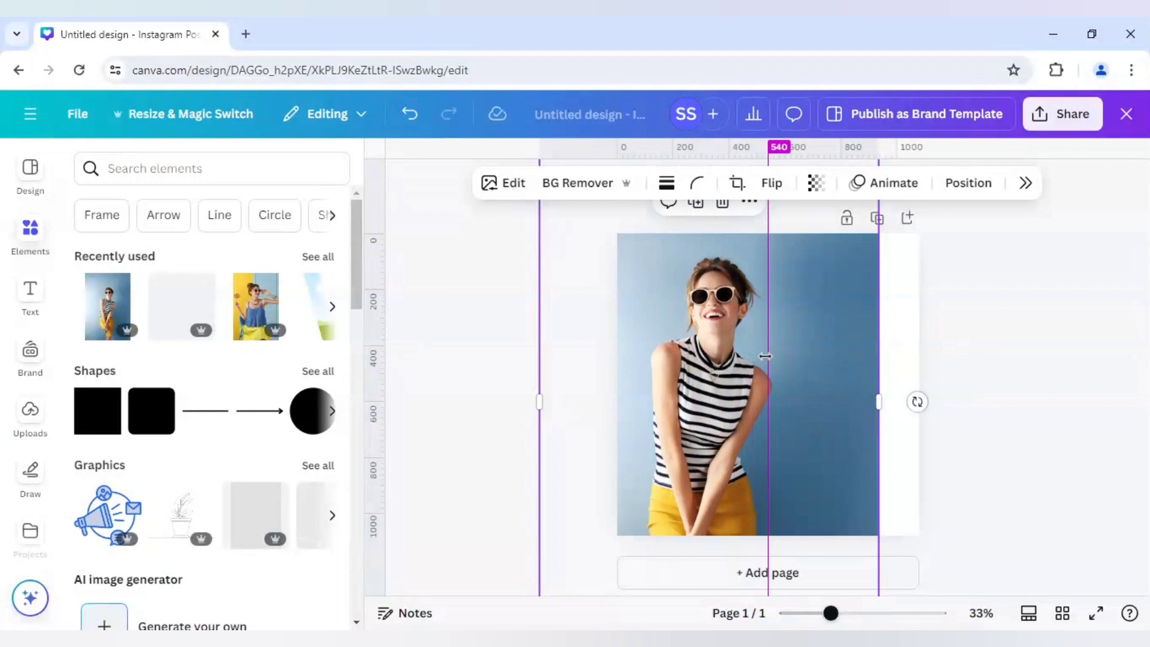
drag(768, 358, 768, 358)
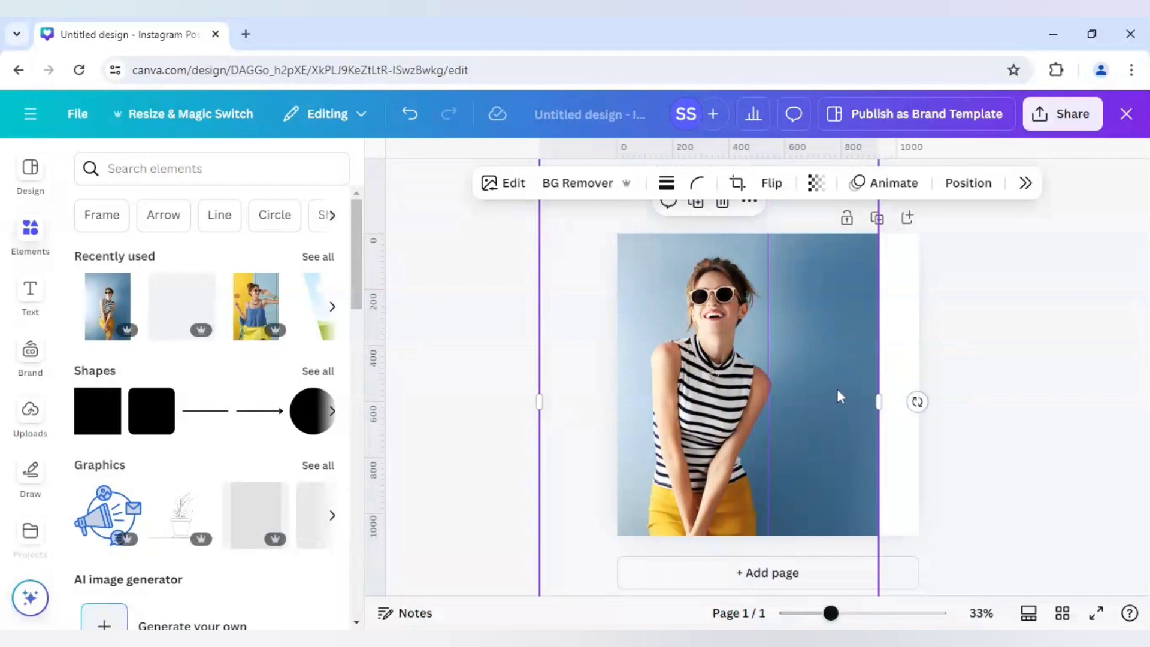
Nudge the portrait right and left until it covers most of the page
drag(837, 389, 874, 389)
click(1003, 385)
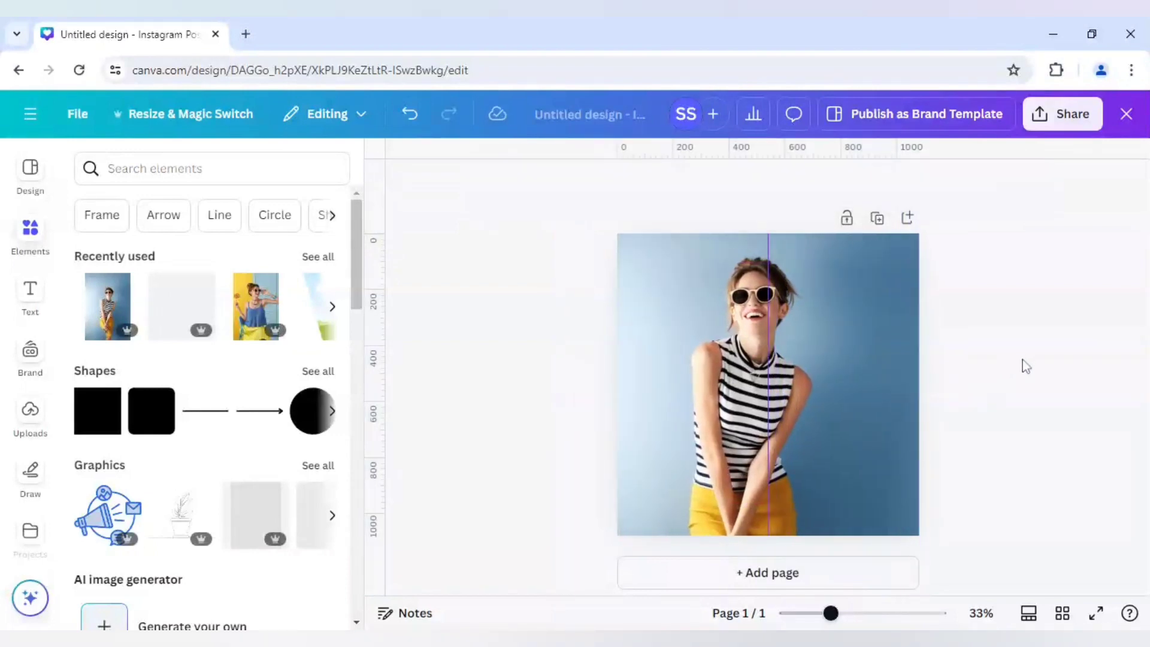
click(882, 378)
drag(860, 396, 811, 396)
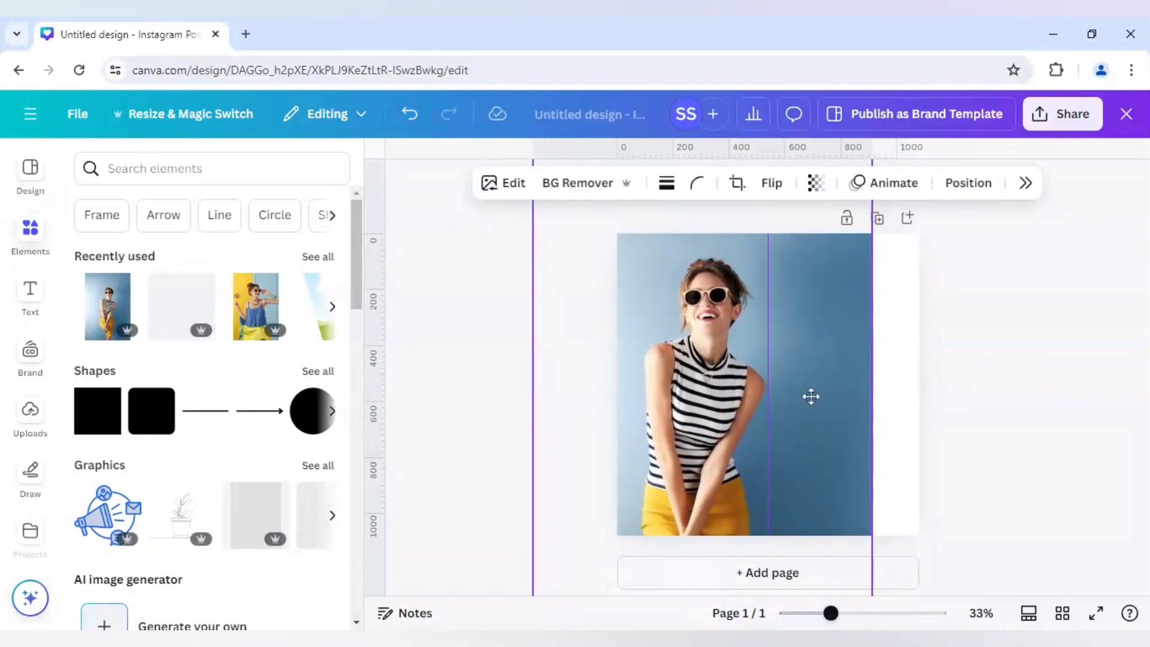
drag(811, 397, 823, 396)
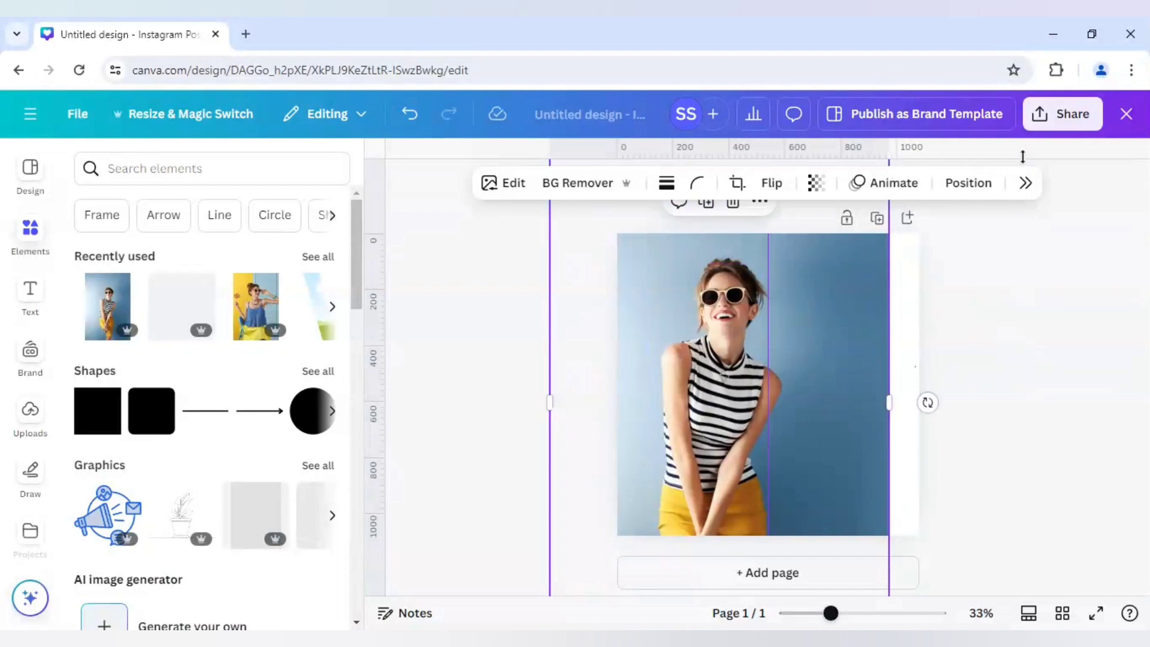
Download the design as a 1,080 × 1,080 PNG image via Share > Download
click(1063, 113)
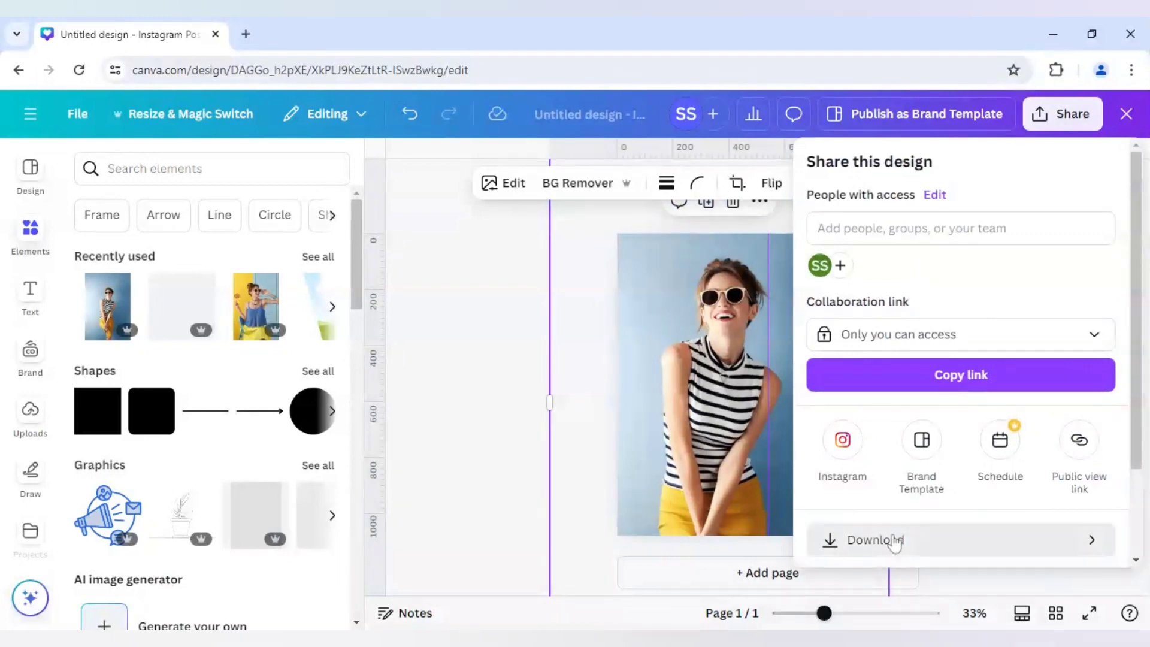
click(895, 539)
click(962, 232)
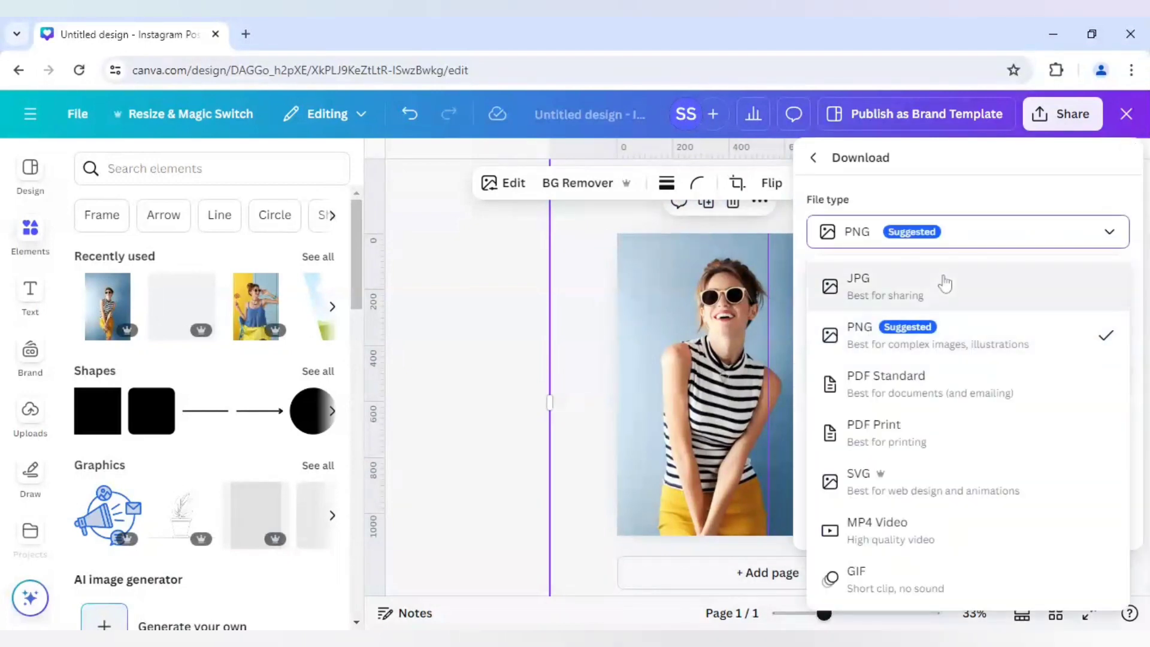
click(940, 334)
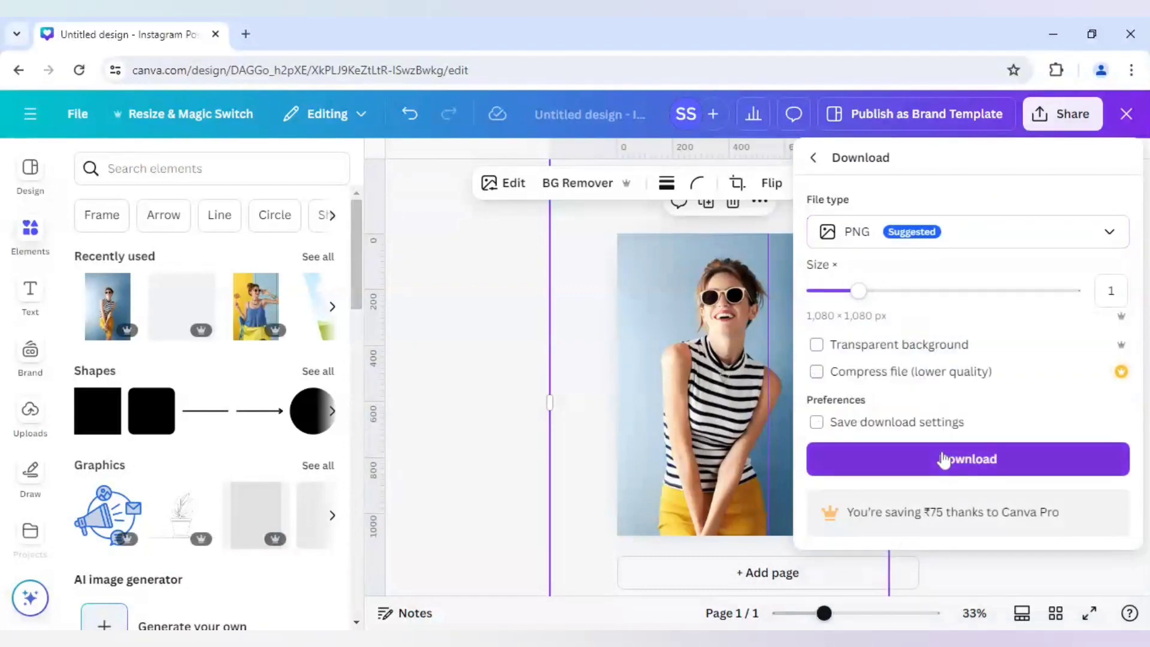
click(945, 460)
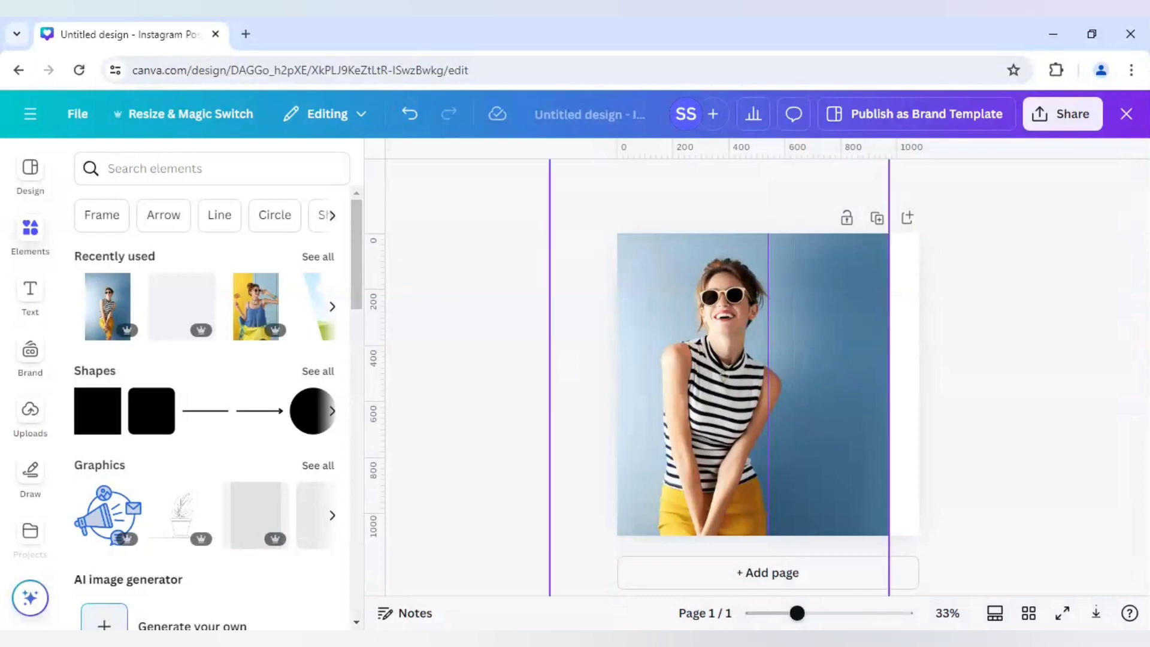
Delete the portrait and place the uploaded striped-top portrait from Uploads onto the page
key(Delete)
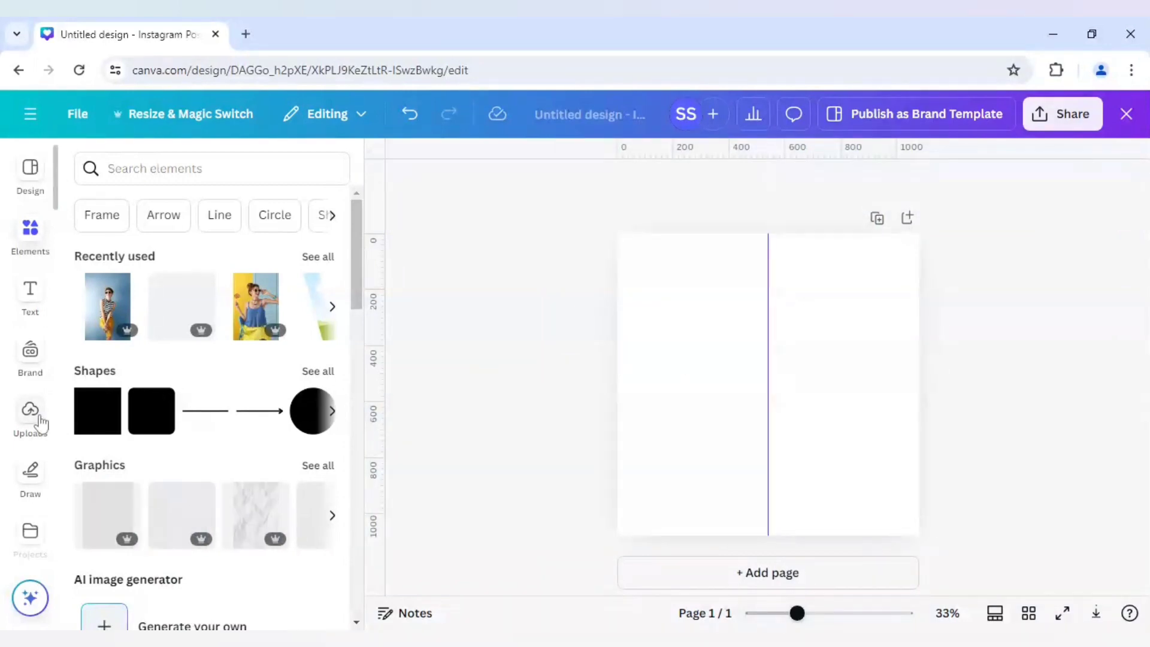
click(29, 418)
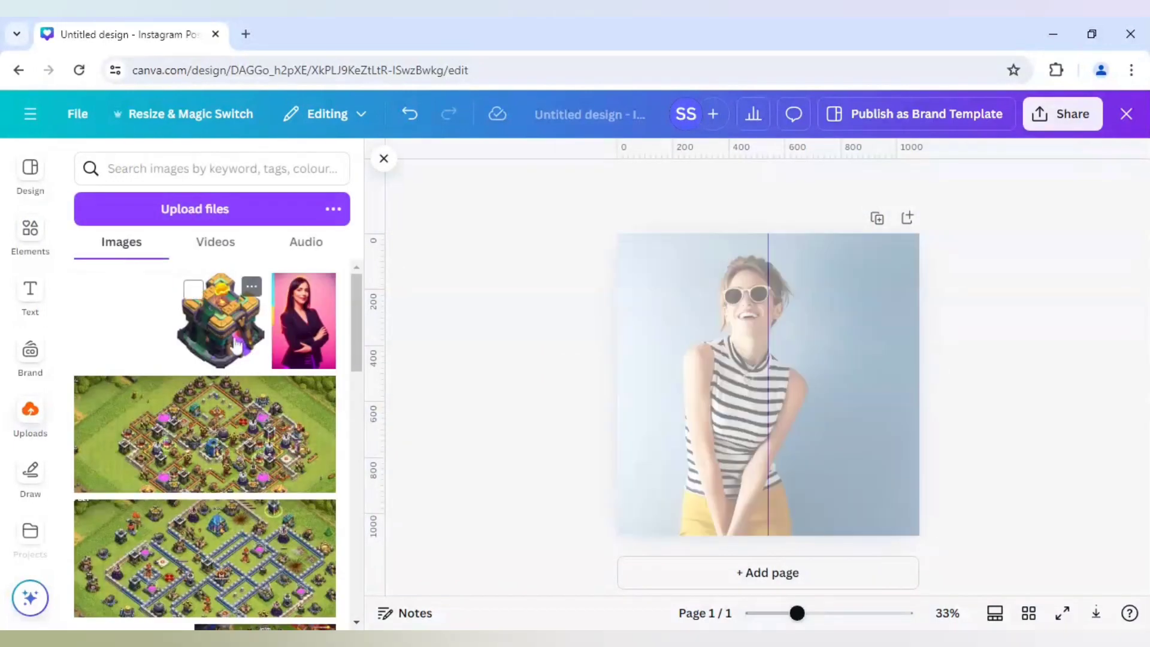
mouse_move(133, 321)
mouse_down()
mouse_move(694, 421)
mouse_move(685, 275)
mouse_up()
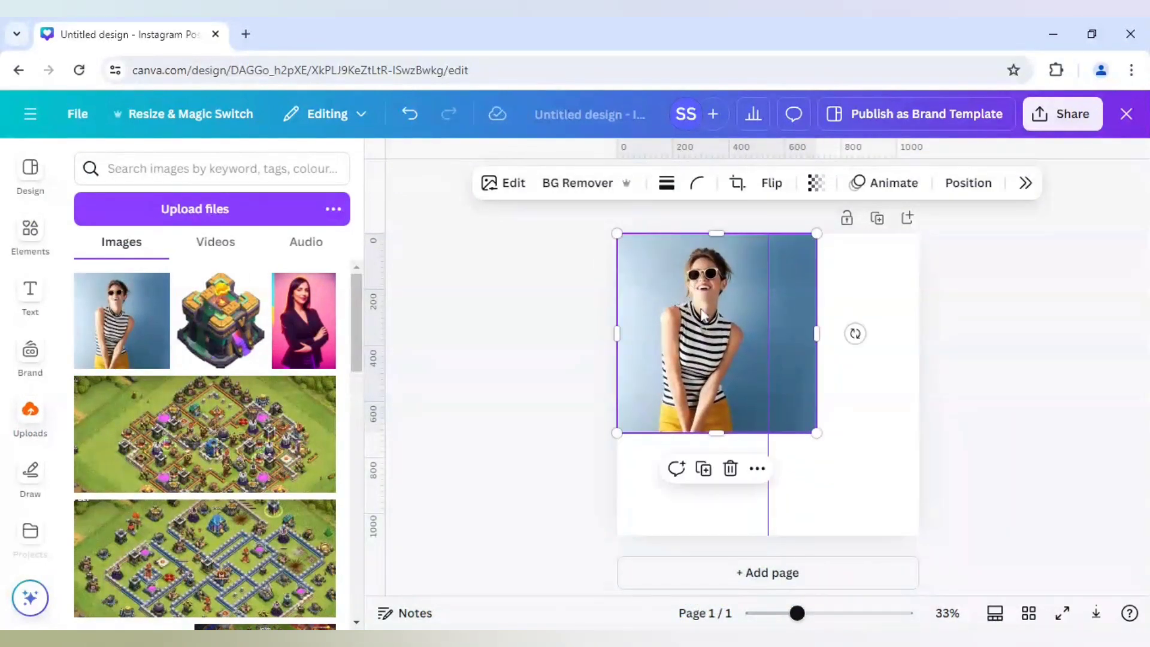
Enlarge the uploaded portrait to 1,080 × 1,080 so it fills the square
drag(817, 434, 925, 528)
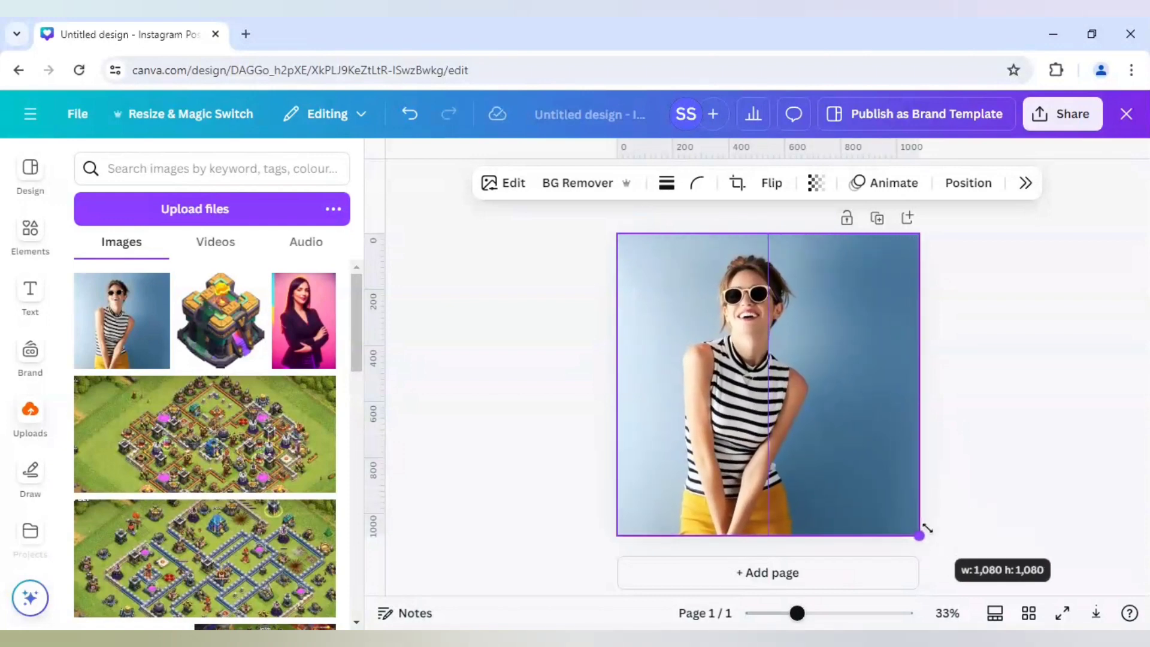
mouse_move(782, 441)
mouse_down()
mouse_move(756, 440)
mouse_move(770, 441)
mouse_up()
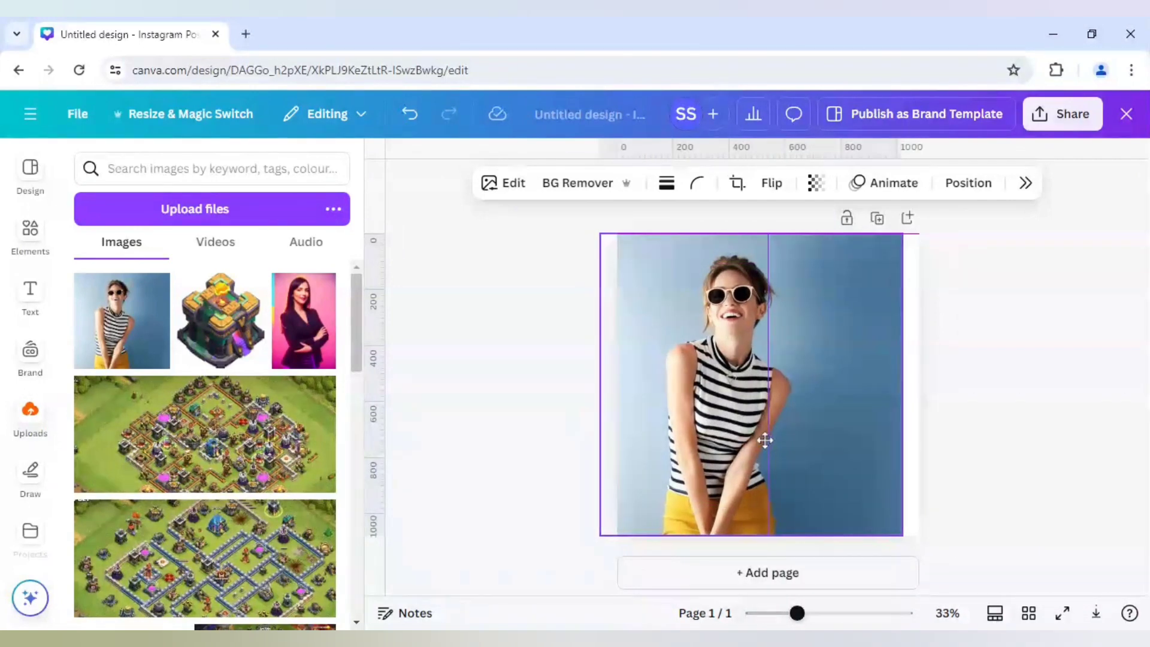
click(550, 378)
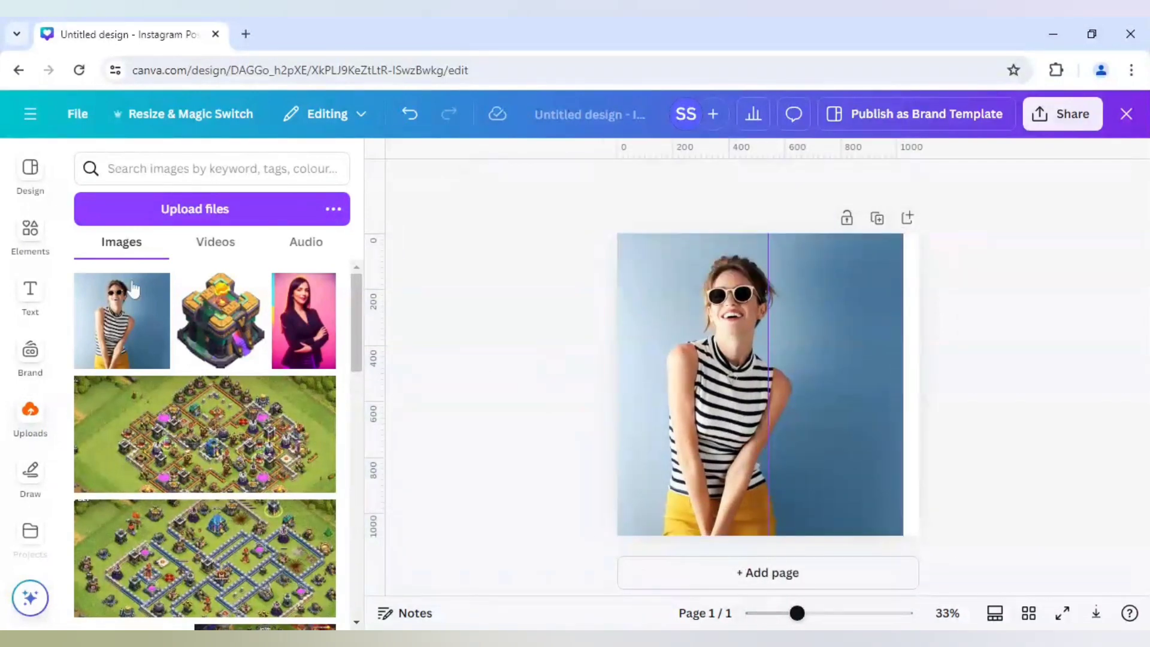
Add the Letter A Frame from Recently used, turn it sideways and move it to the top edge
click(33, 236)
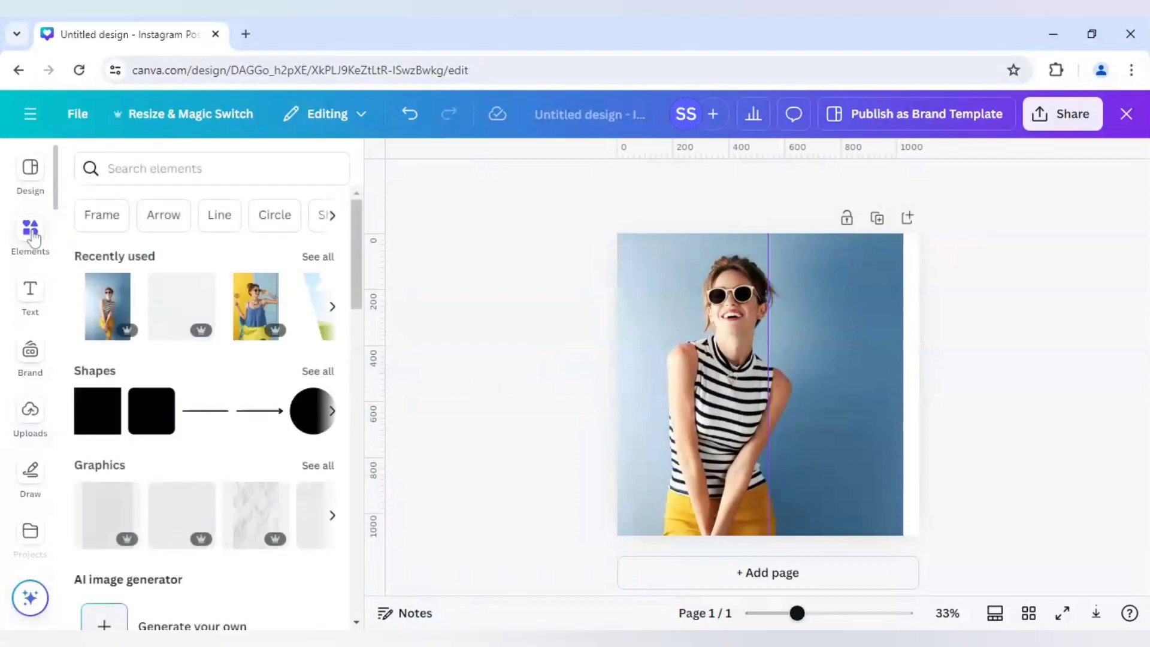
click(319, 258)
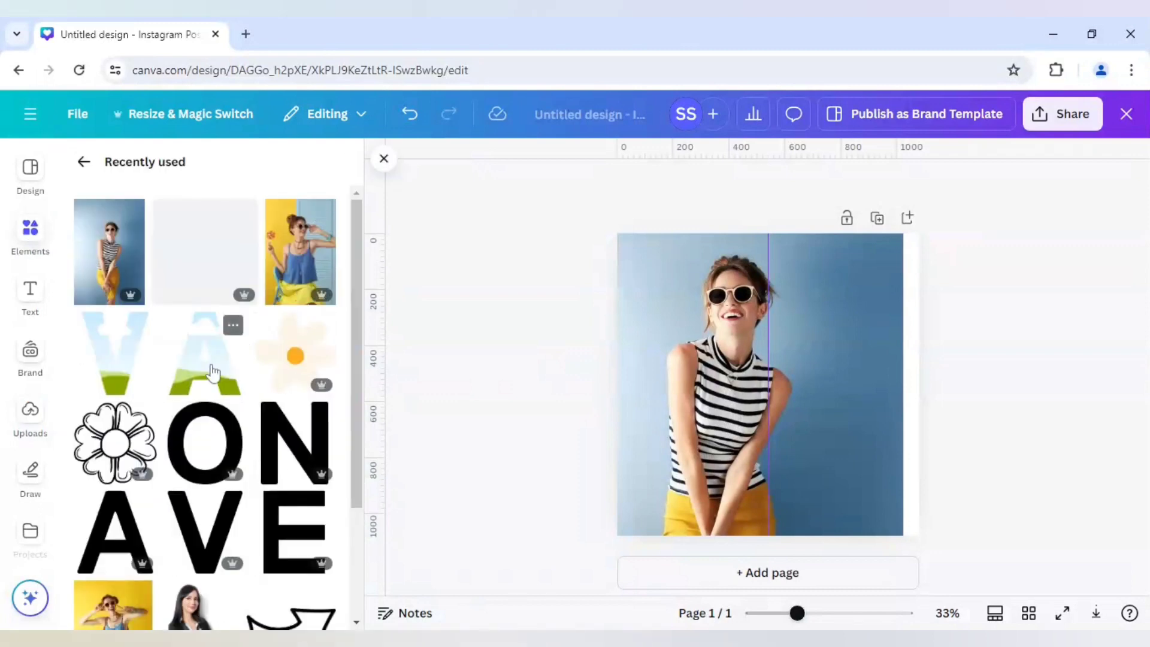
click(233, 325)
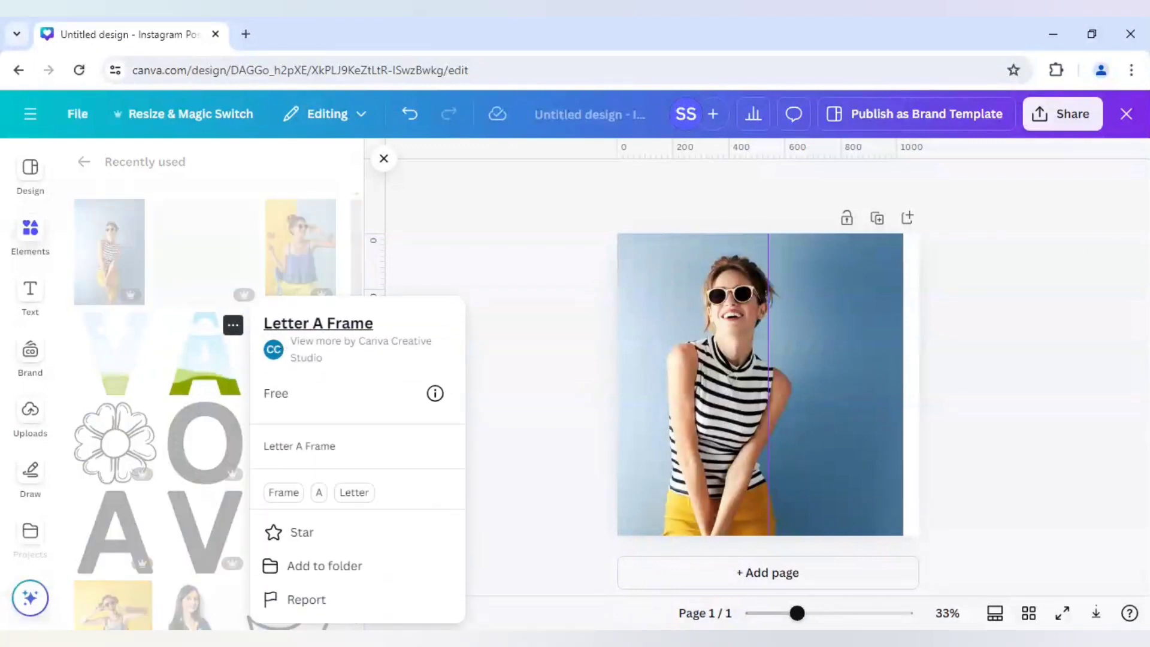
click(196, 360)
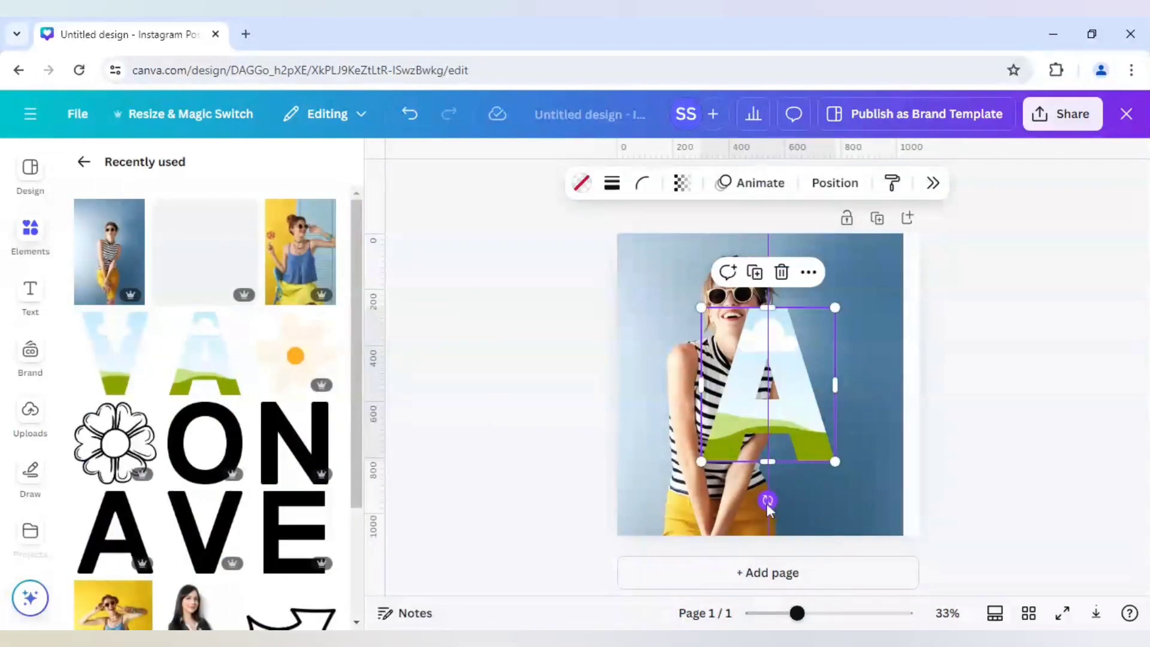
mouse_move(767, 502)
mouse_down()
mouse_move(654, 411)
mouse_move(644, 387)
mouse_up()
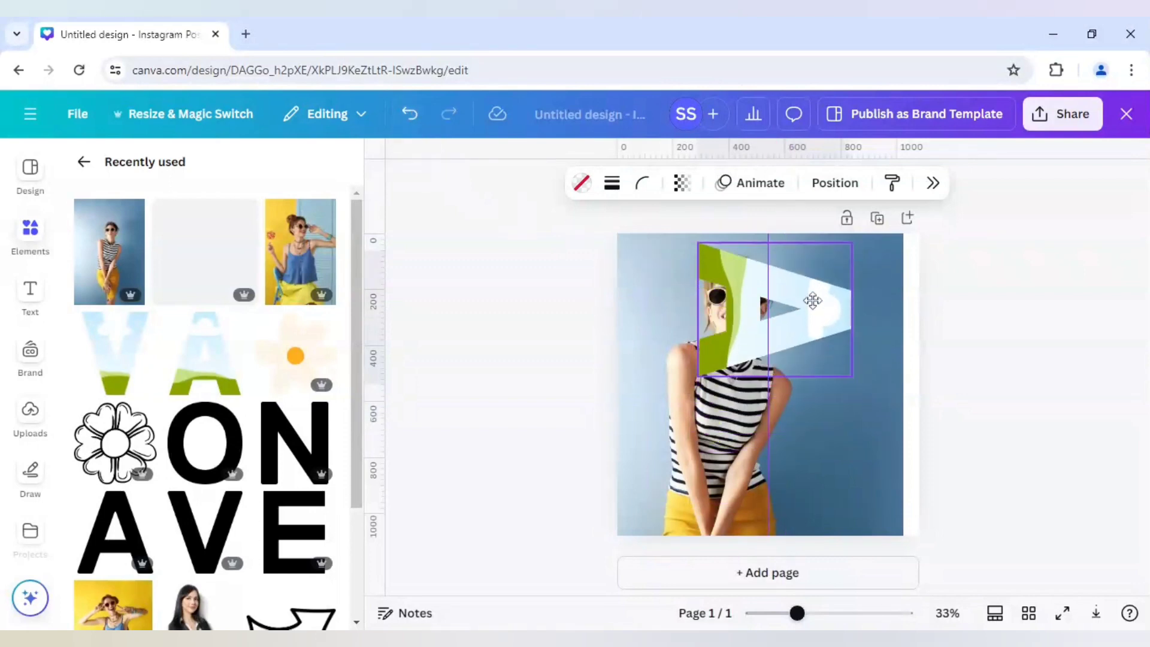
drag(813, 302, 813, 299)
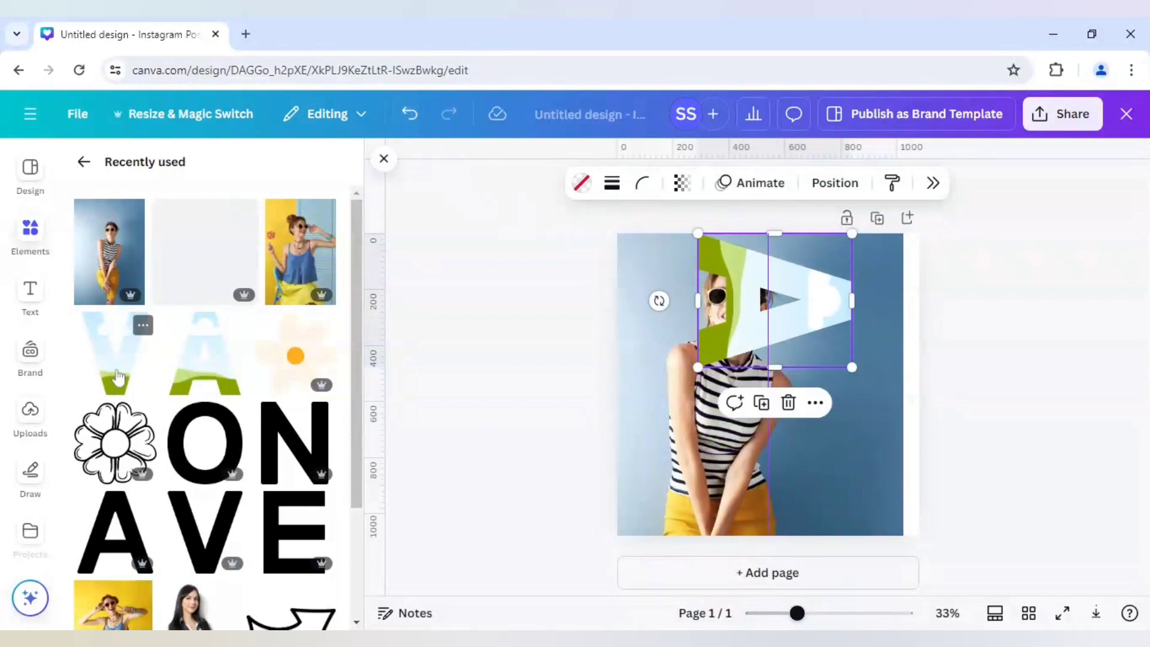
Add the Letter V Frame, turn it sideways and place it below the A frame
click(117, 355)
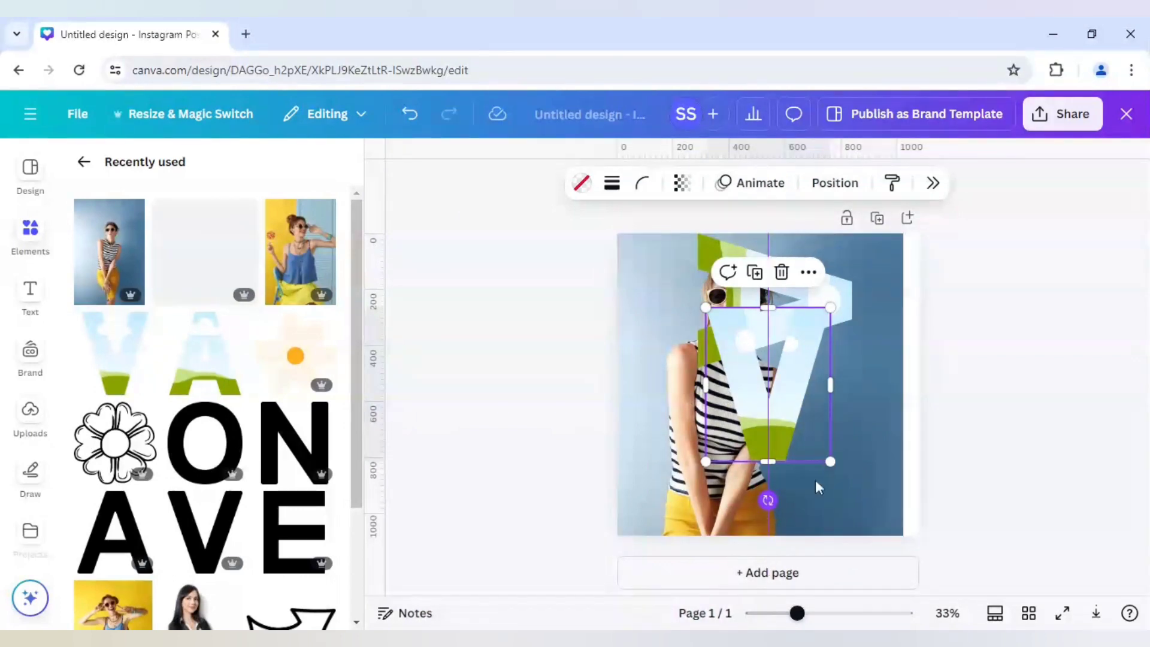
drag(809, 422, 830, 423)
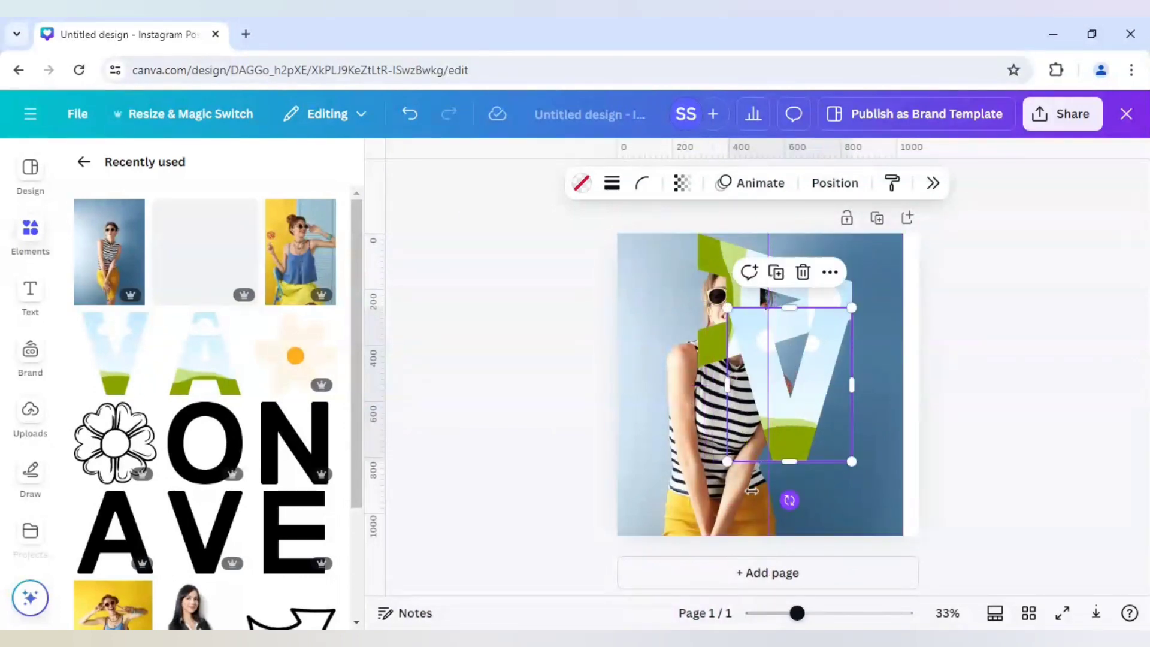
mouse_move(789, 501)
mouse_down()
mouse_move(751, 477)
mouse_move(740, 419)
mouse_up()
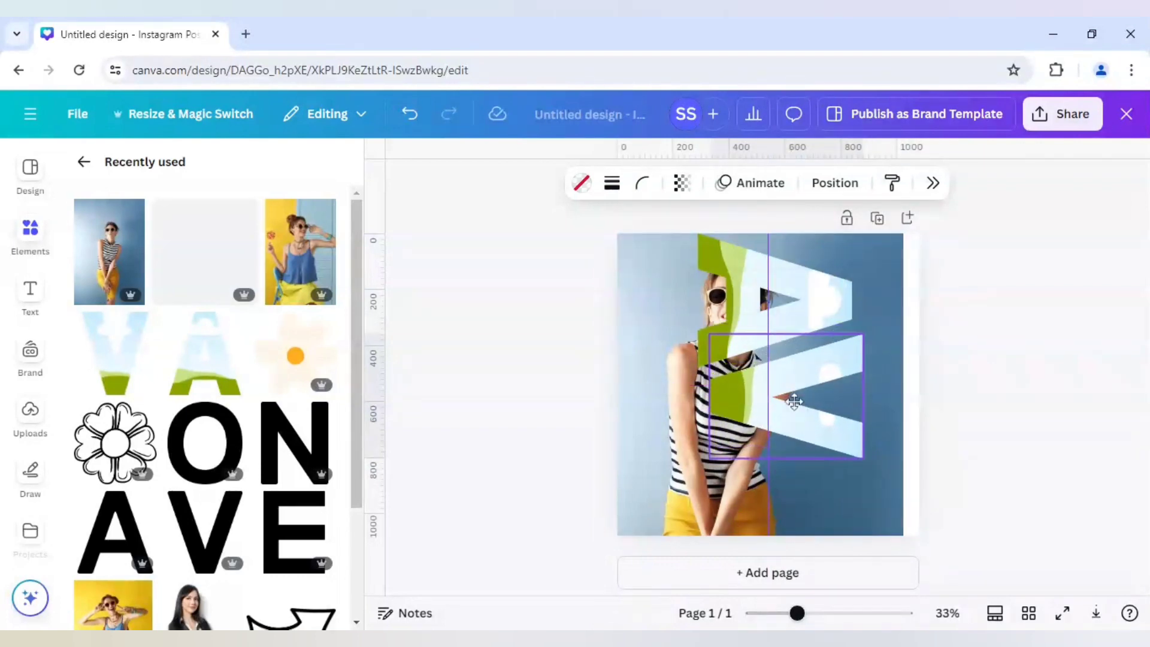
drag(808, 387, 787, 400)
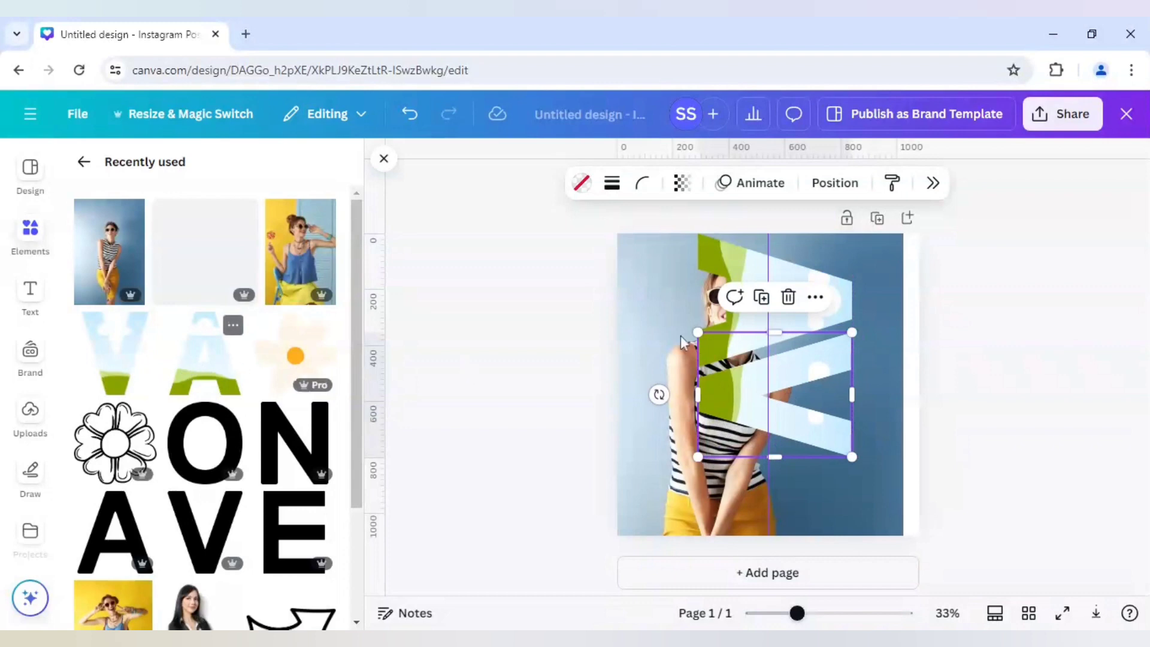
Arrange the sideways letter frames into one vertical stack from top to bottom
drag(728, 377, 728, 276)
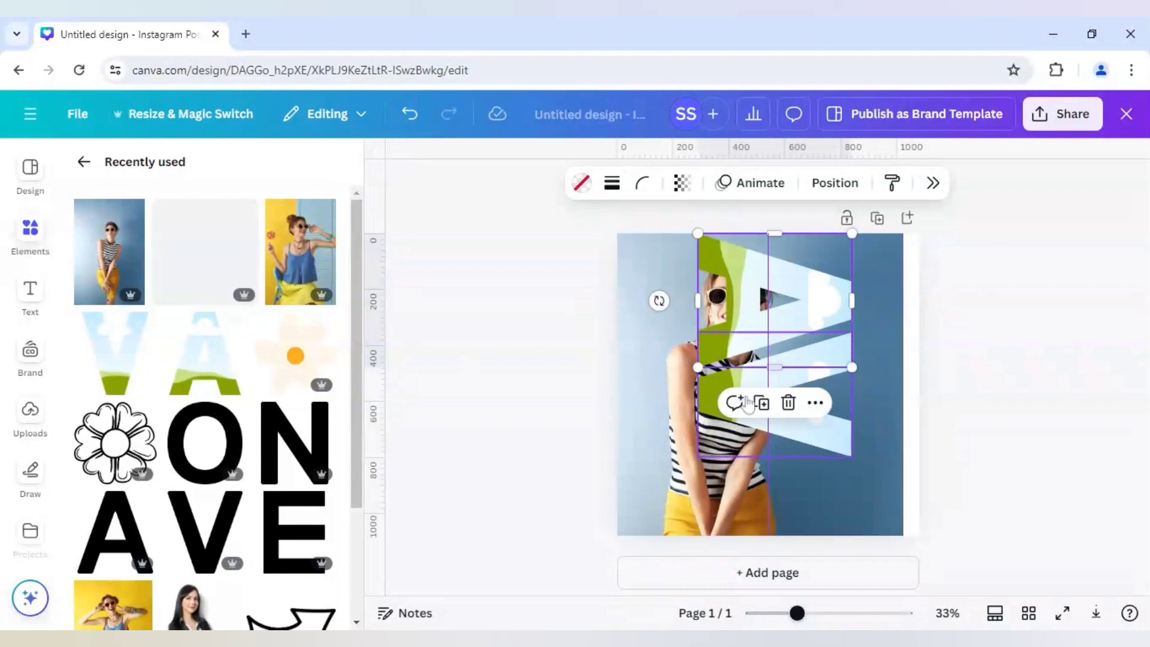
drag(782, 445, 779, 510)
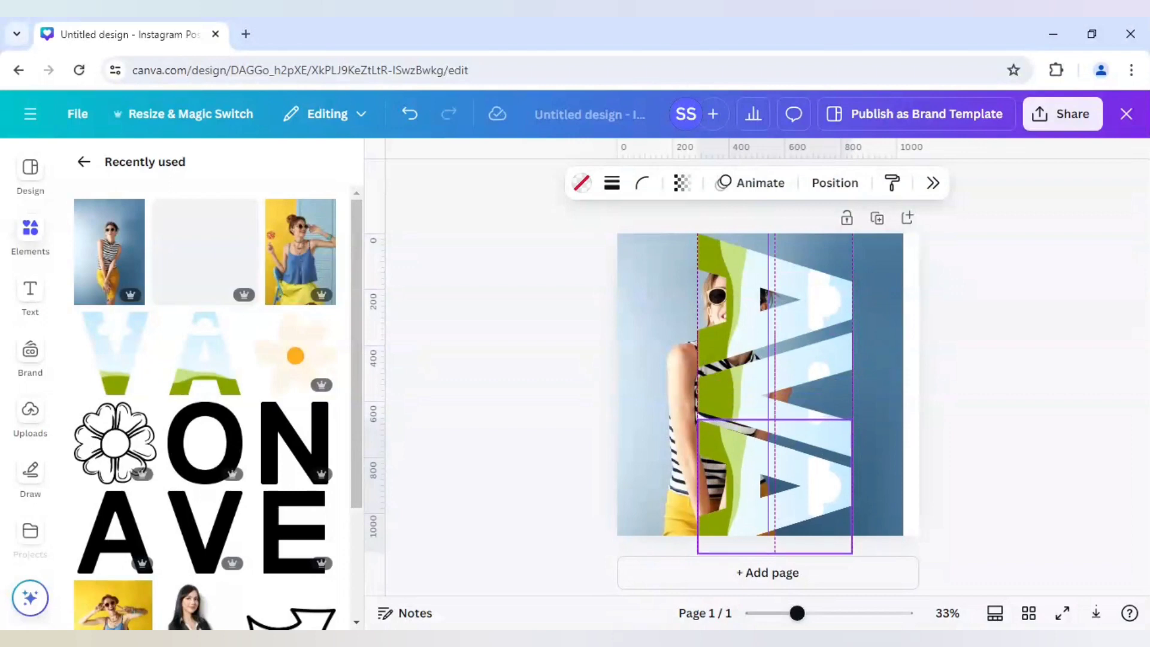
drag(779, 510, 779, 510)
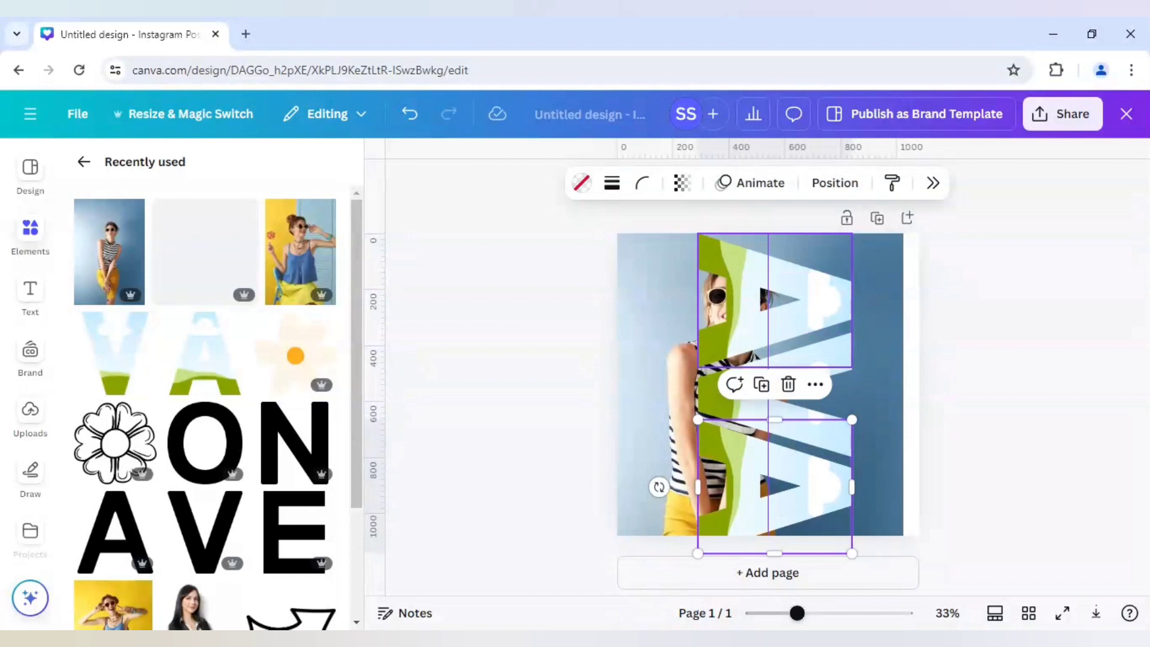
Select the frame stack, stretch it to the full page height and line it up on the centre guide
key(ctrl+a)
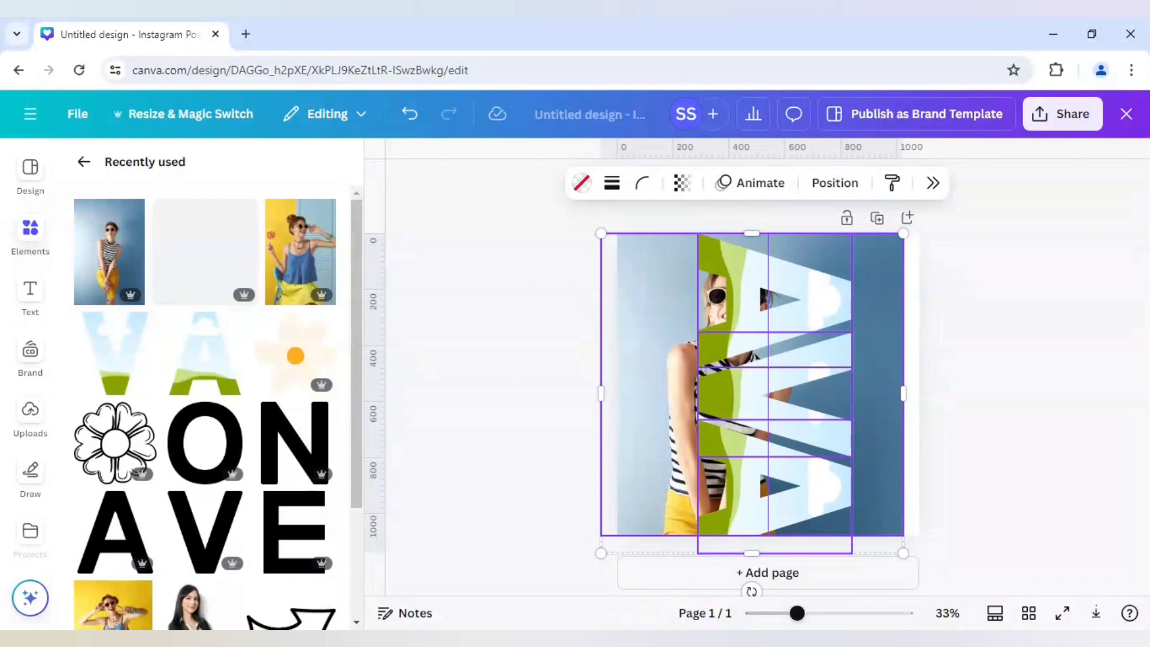
click(719, 396)
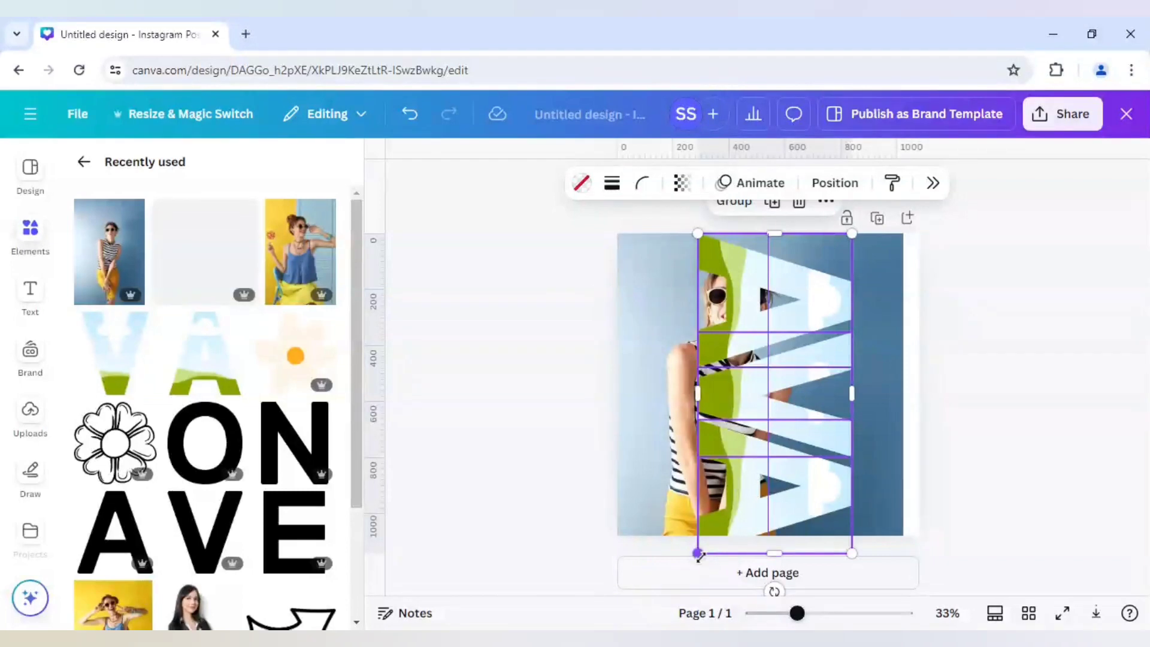
drag(699, 551, 718, 529)
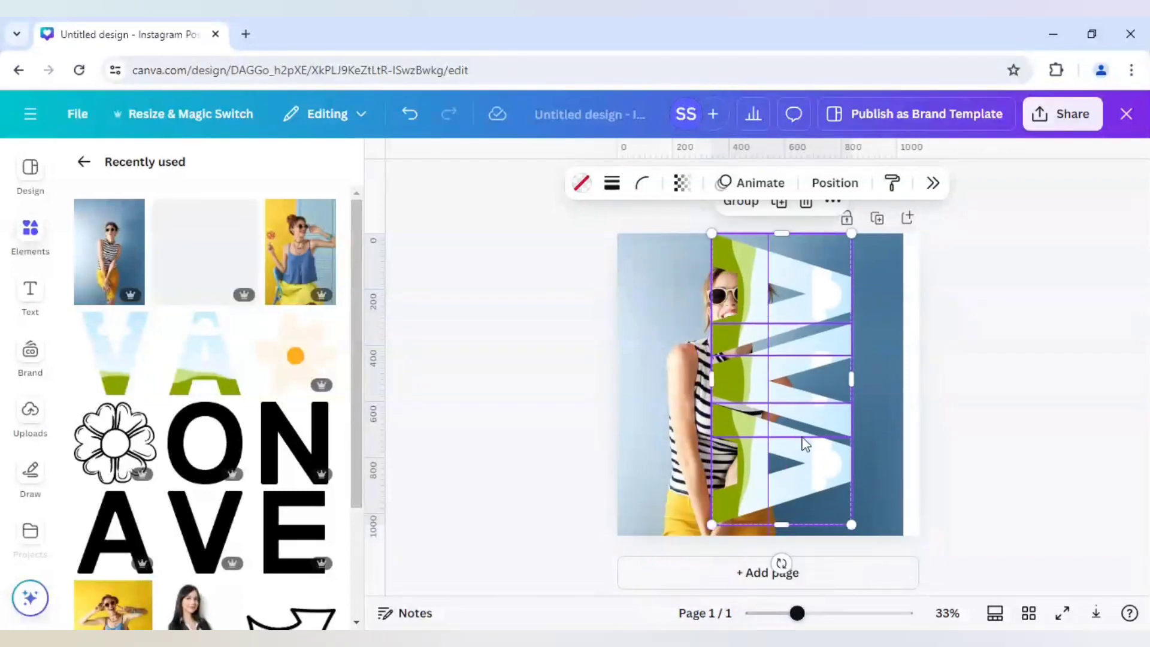
drag(796, 440, 806, 441)
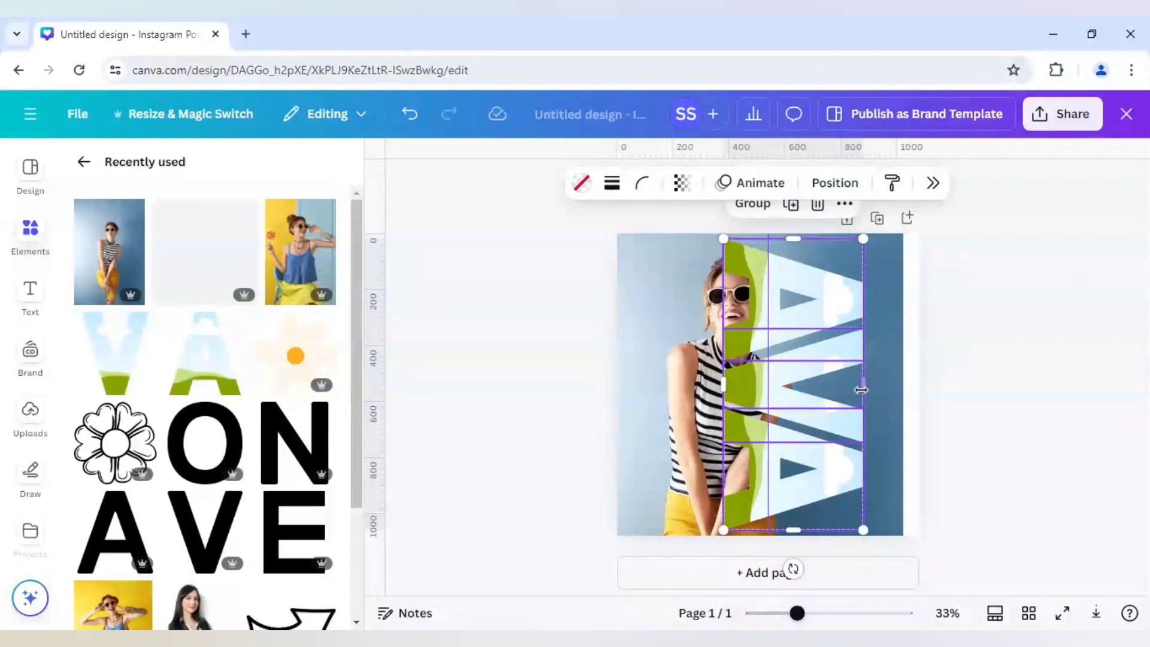
drag(863, 387, 804, 388)
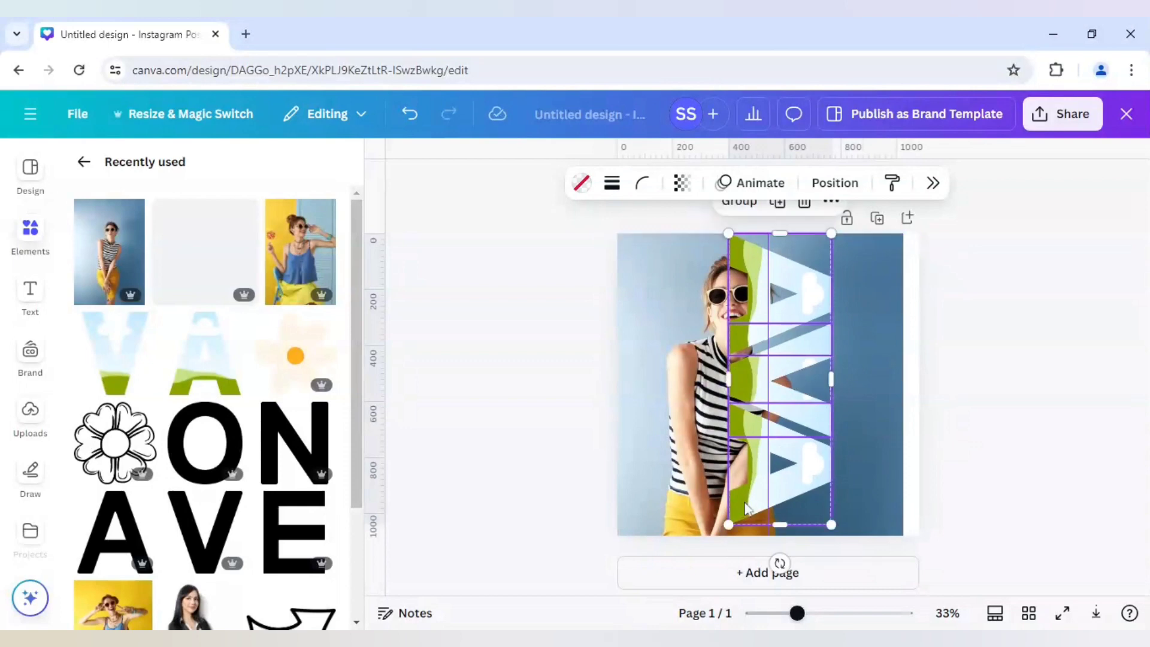
drag(730, 526, 724, 534)
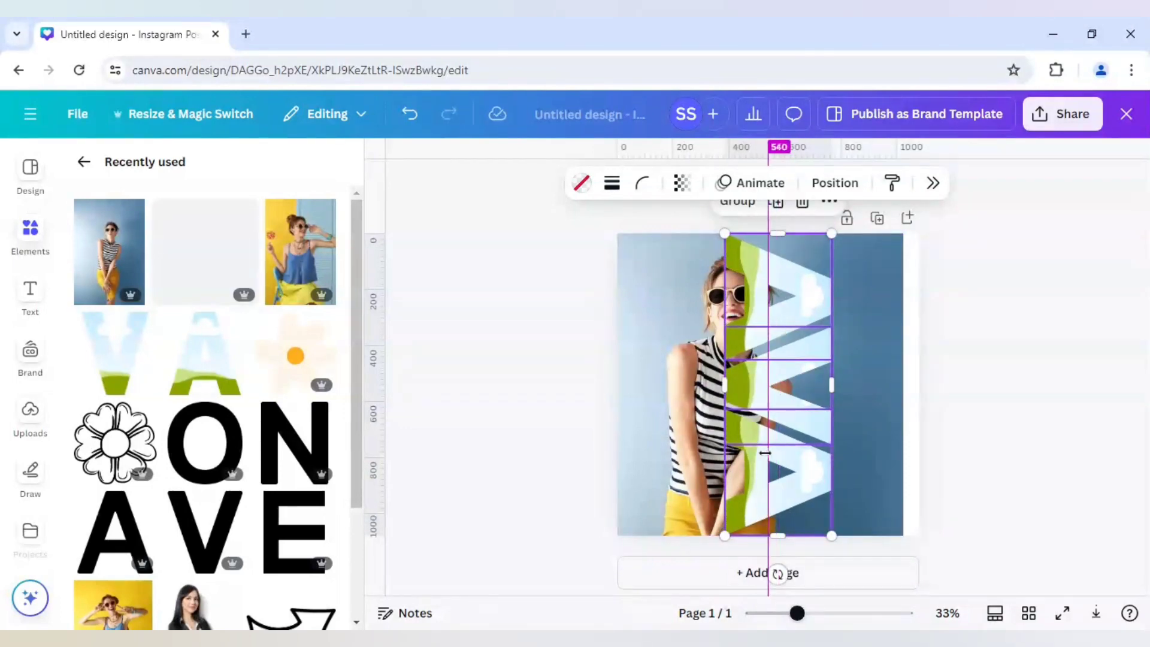
drag(813, 421, 812, 413)
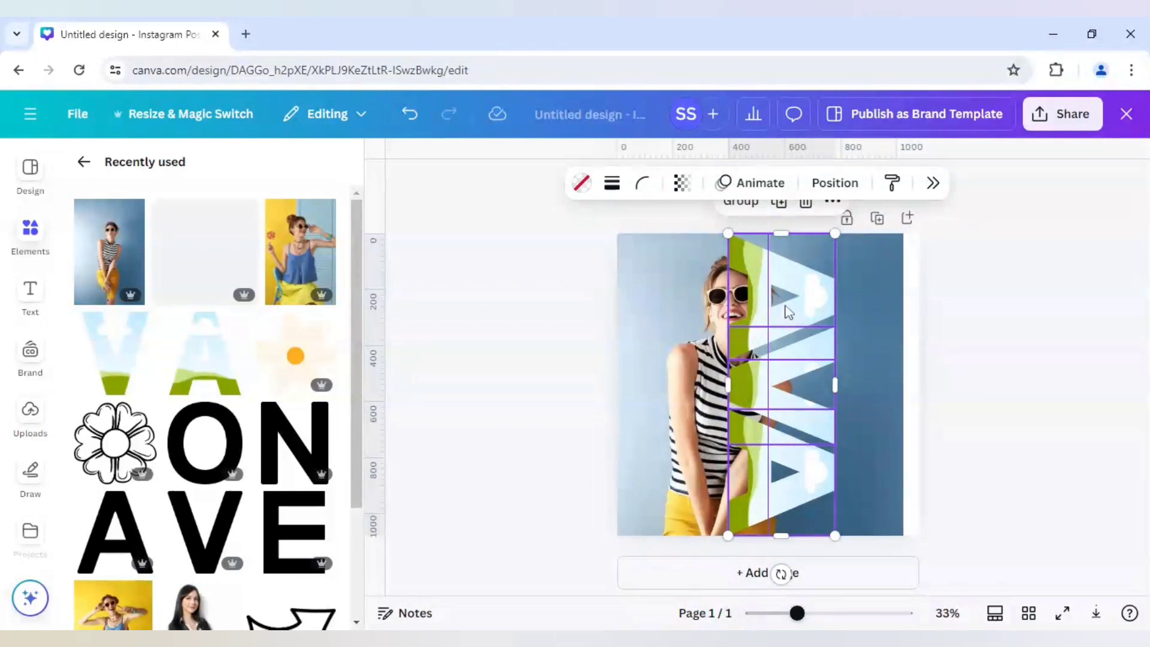
Duplicate the background portrait and turn the copy sideways
click(635, 381)
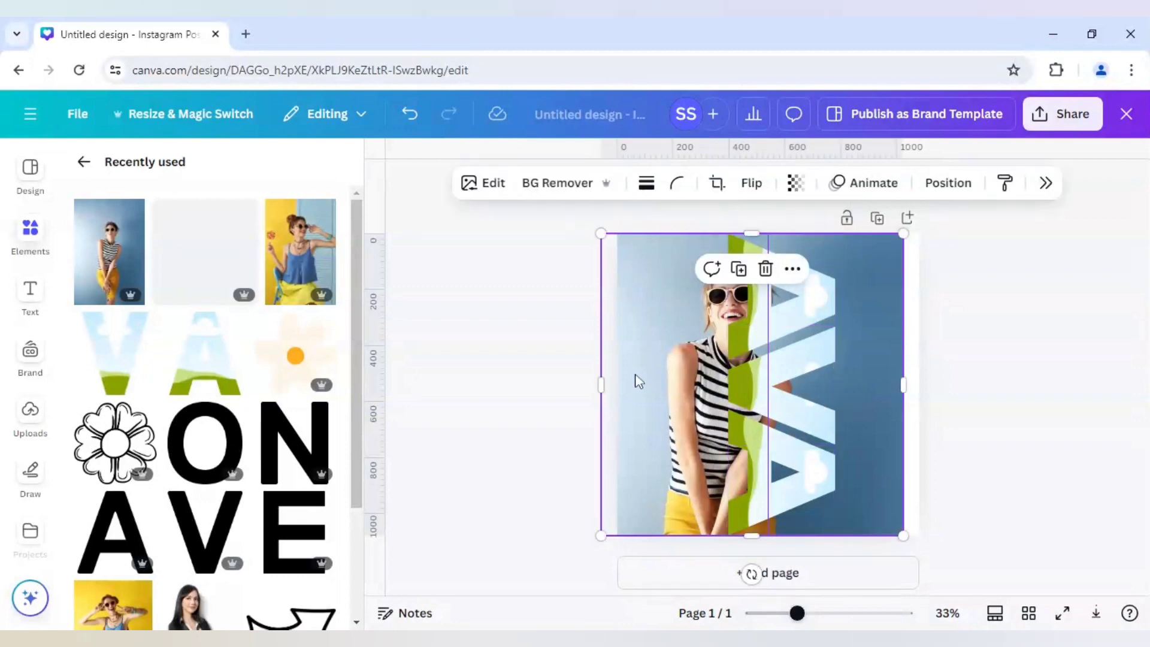
click(738, 269)
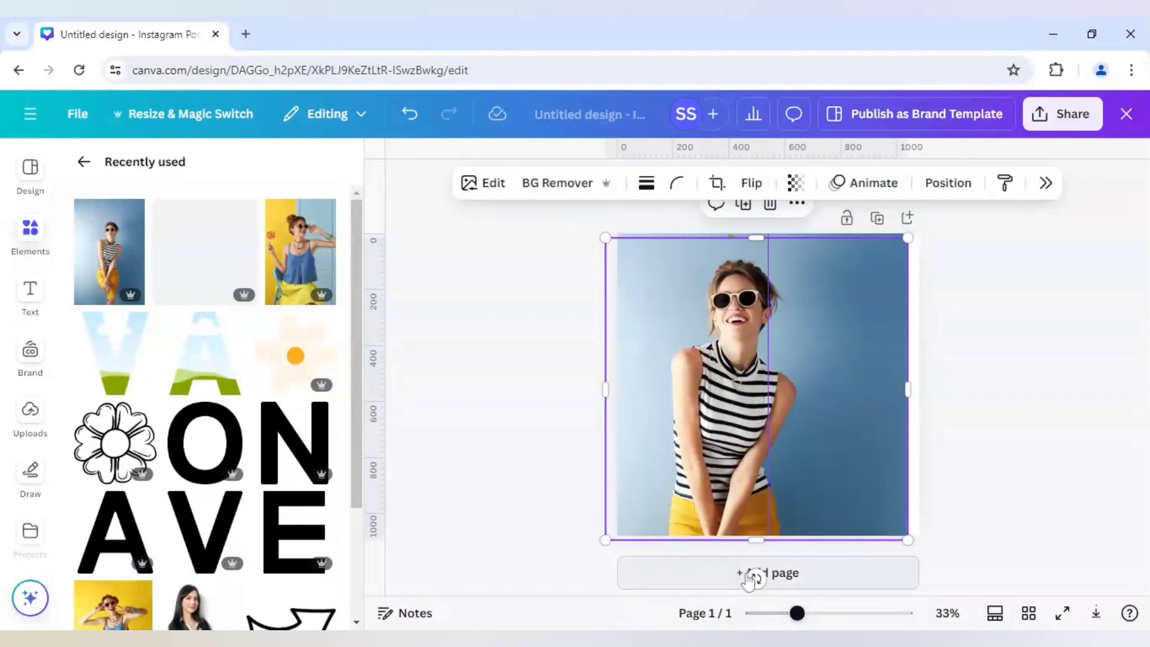
mouse_move(756, 575)
mouse_down()
mouse_move(902, 445)
mouse_move(915, 389)
mouse_up()
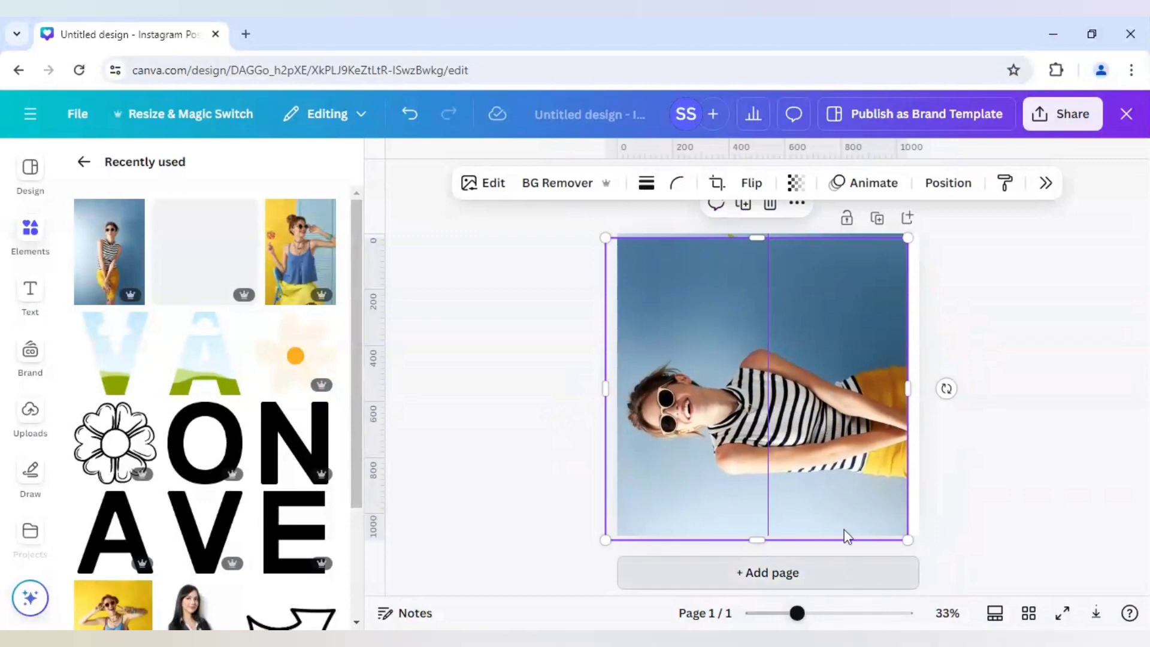
Add a blank second page and drop the rotated portrait copy onto it
click(800, 573)
scroll(848, 490, up, 3)
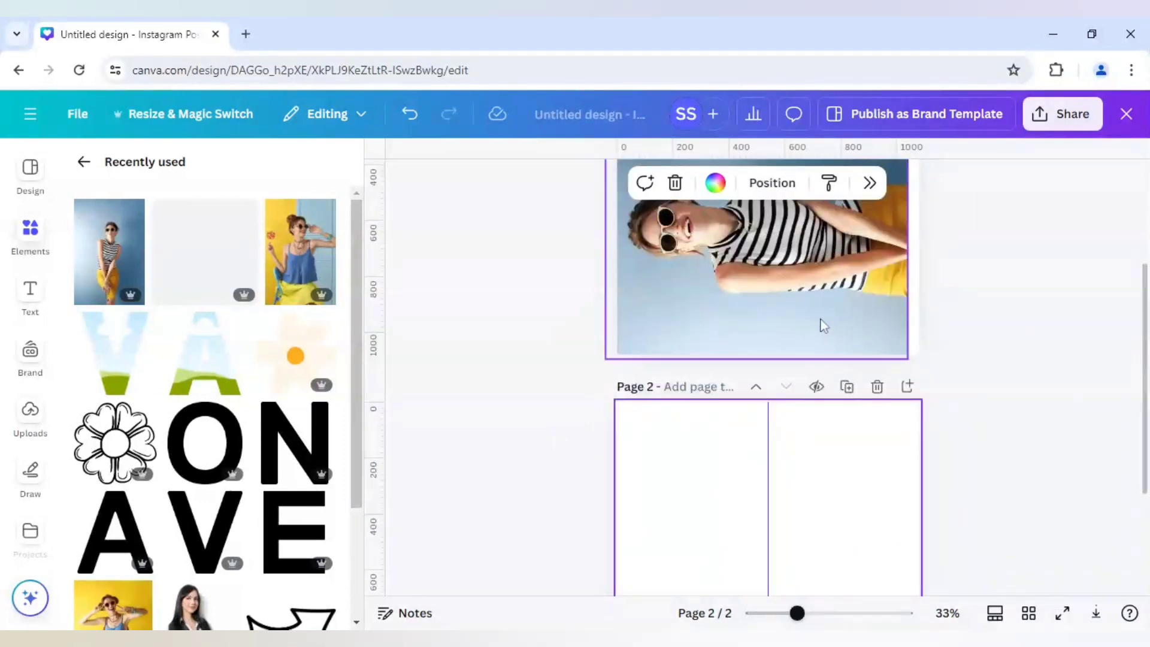
click(823, 325)
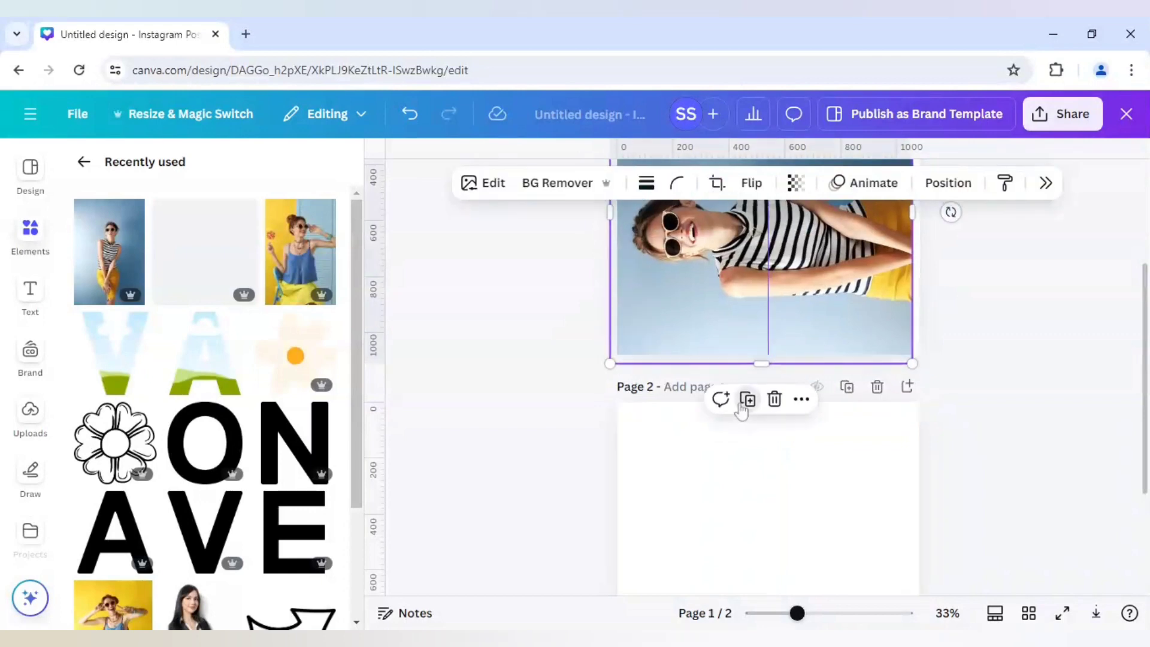
mouse_move(779, 342)
mouse_down()
mouse_move(789, 520)
mouse_move(755, 387)
mouse_up()
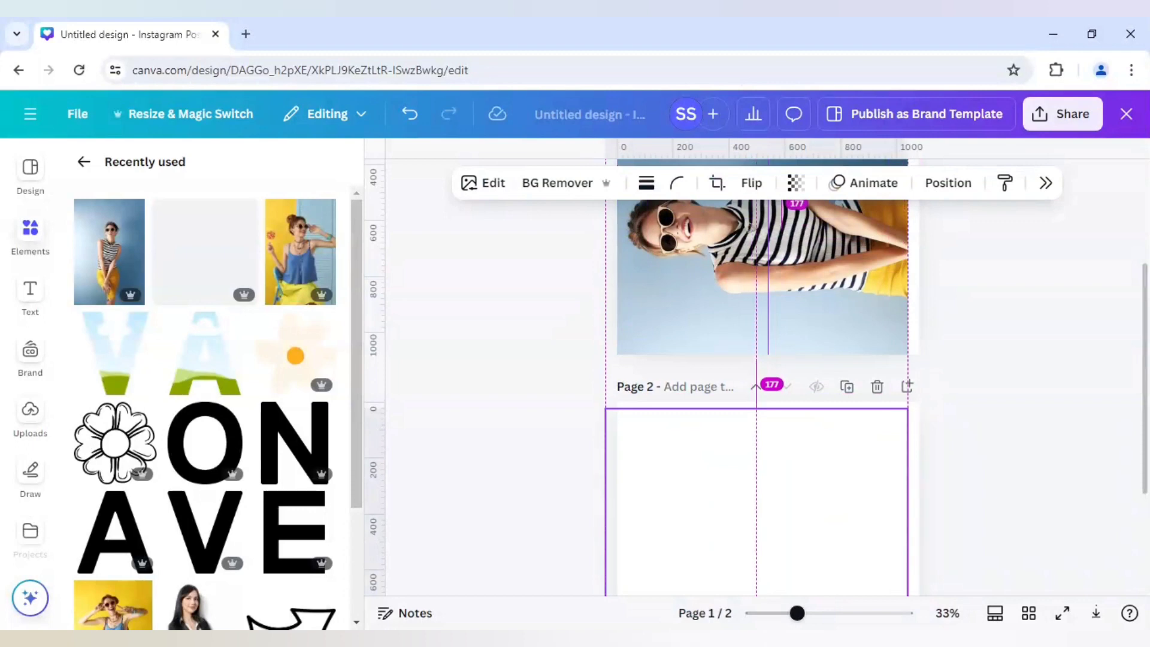
drag(755, 387, 779, 450)
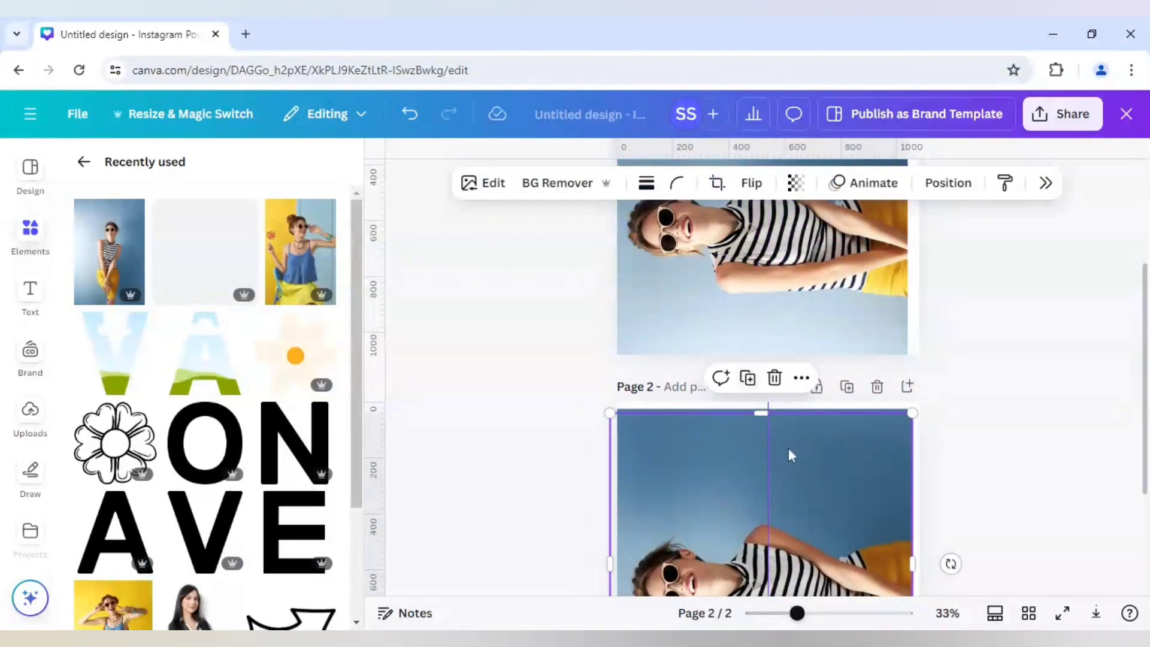
click(967, 451)
scroll(967, 451, up, 5)
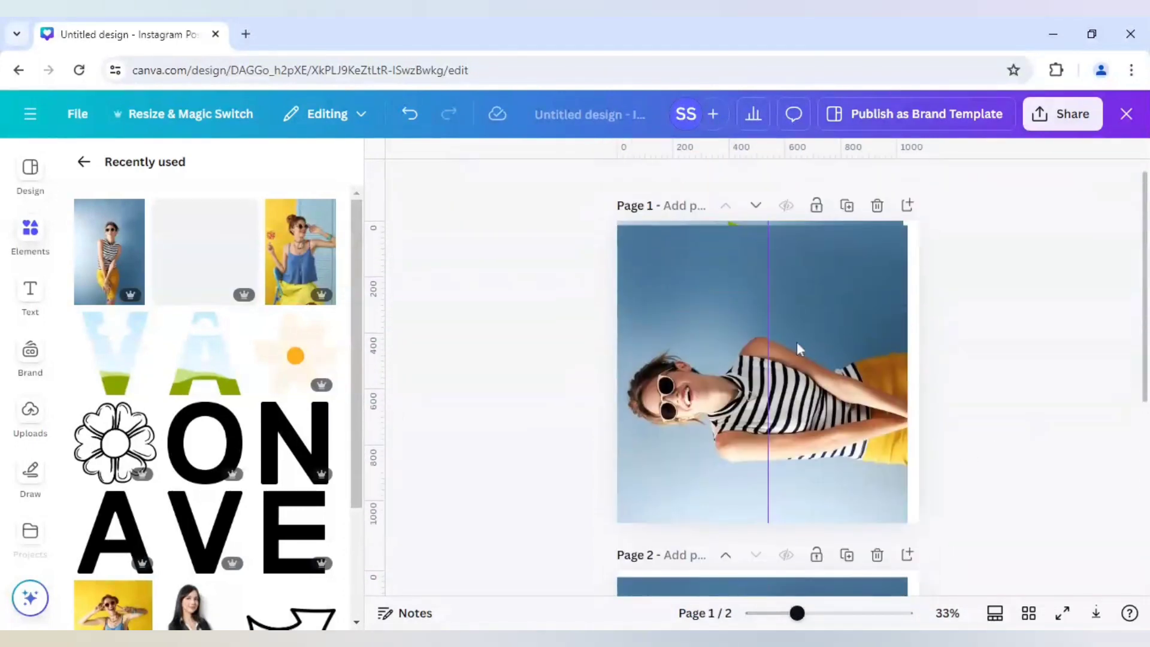
Place the rotated portrait inside the A frame and recrop it to continue the background photo
click(791, 337)
drag(792, 337, 762, 250)
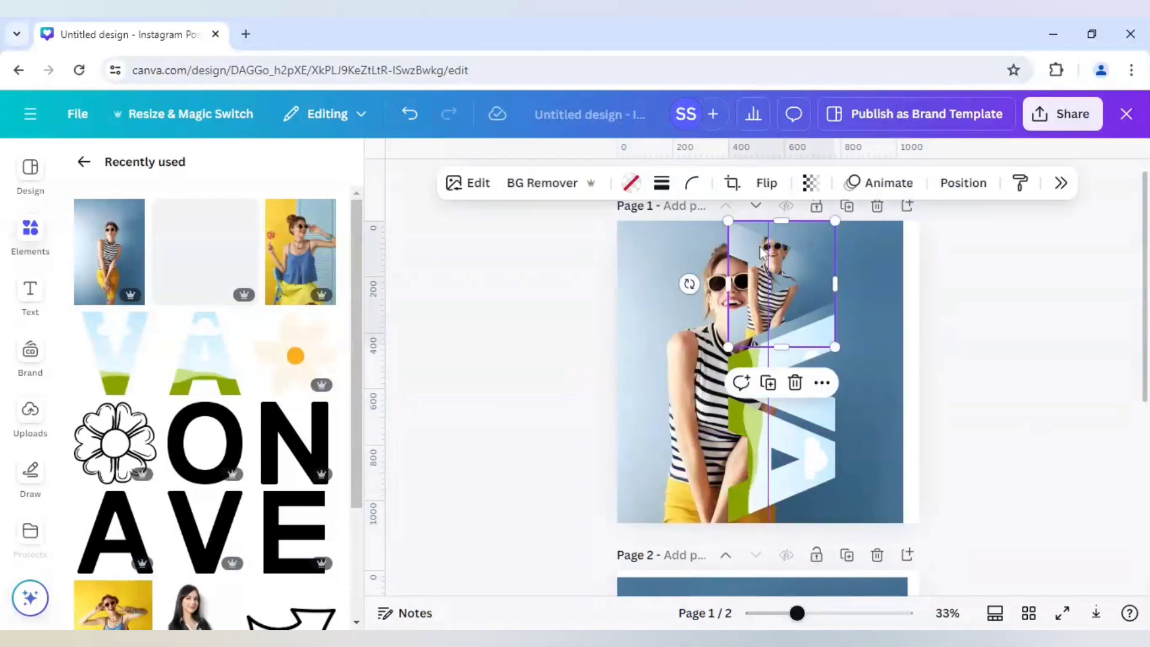
double_click(759, 245)
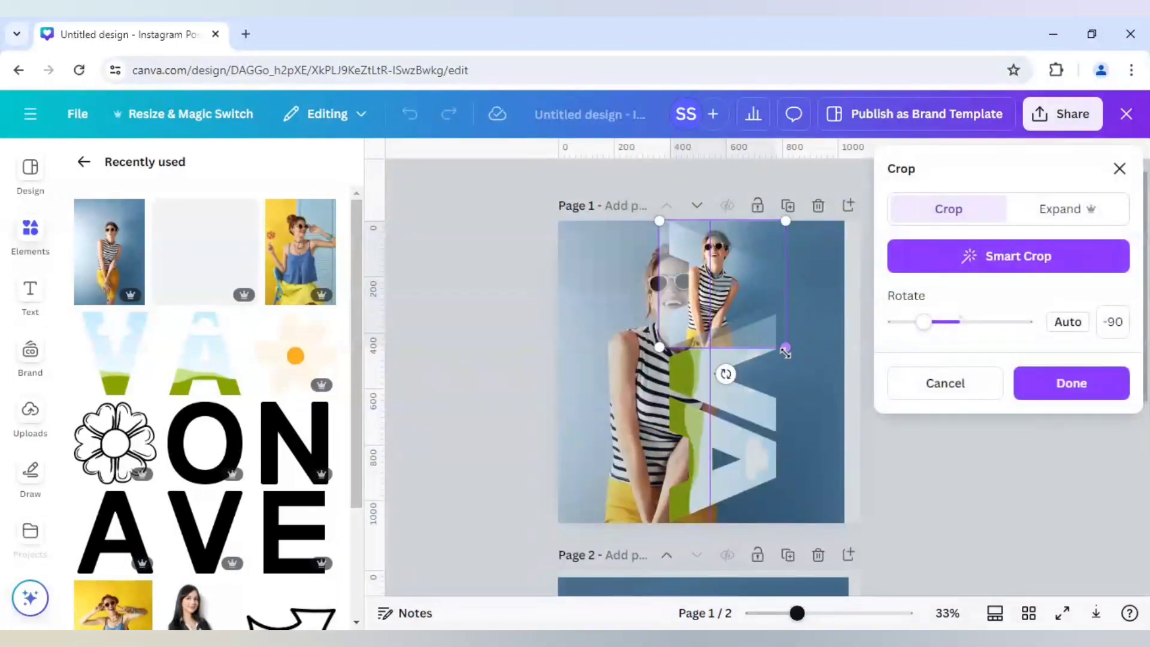
drag(786, 351, 933, 563)
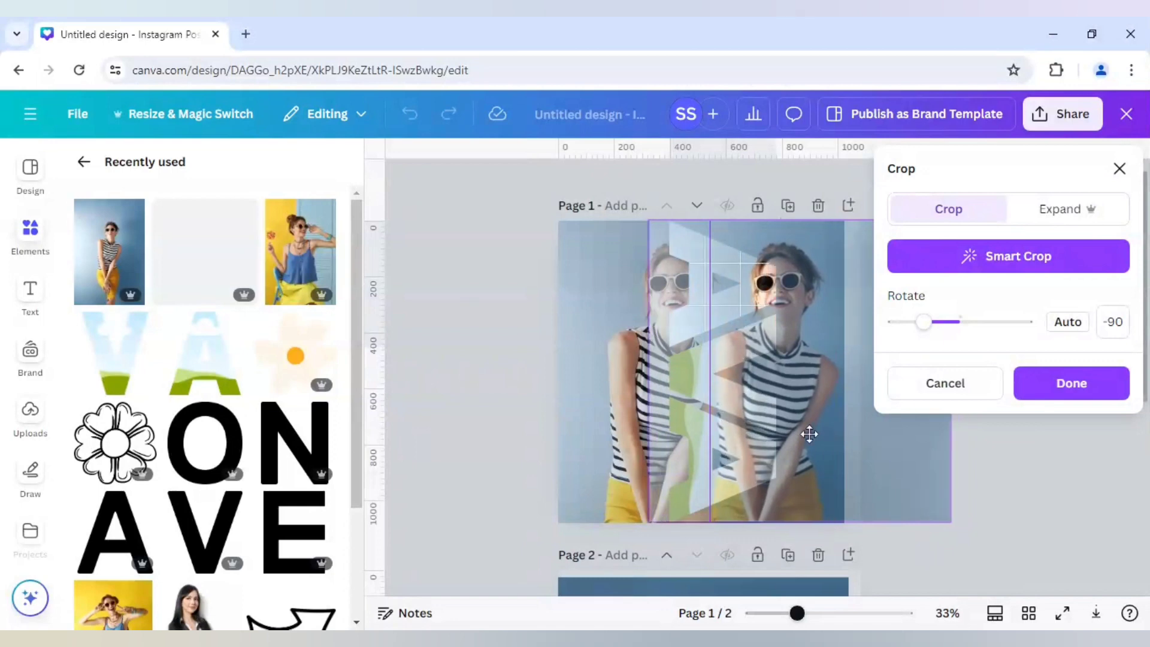
drag(858, 435, 727, 437)
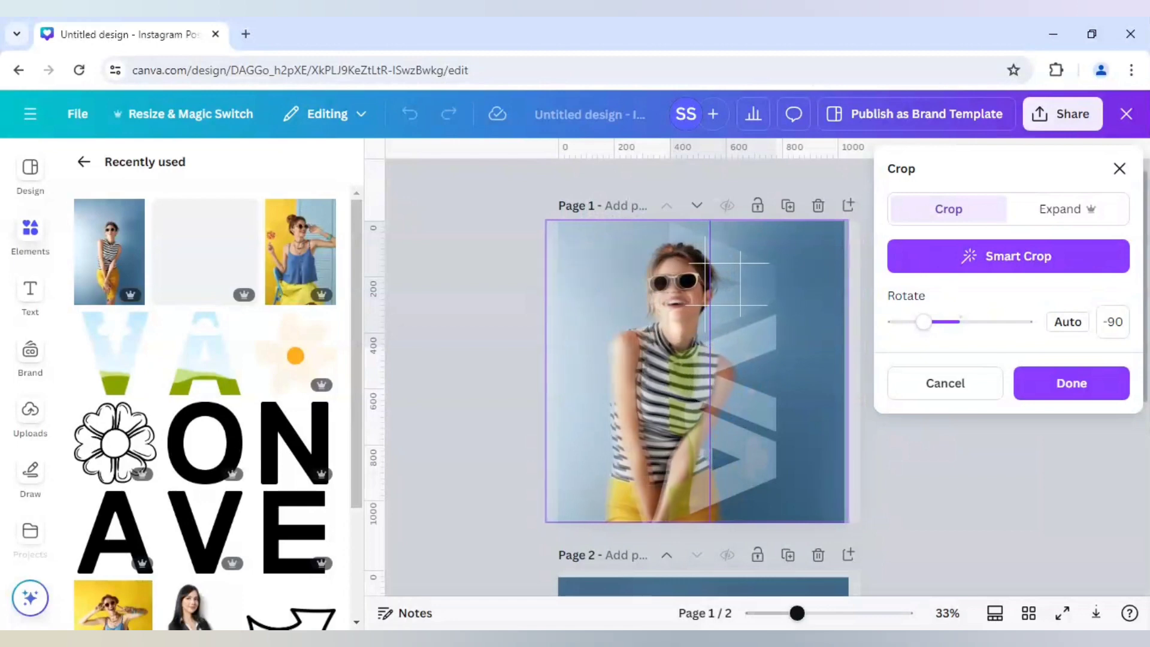
double_click(727, 436)
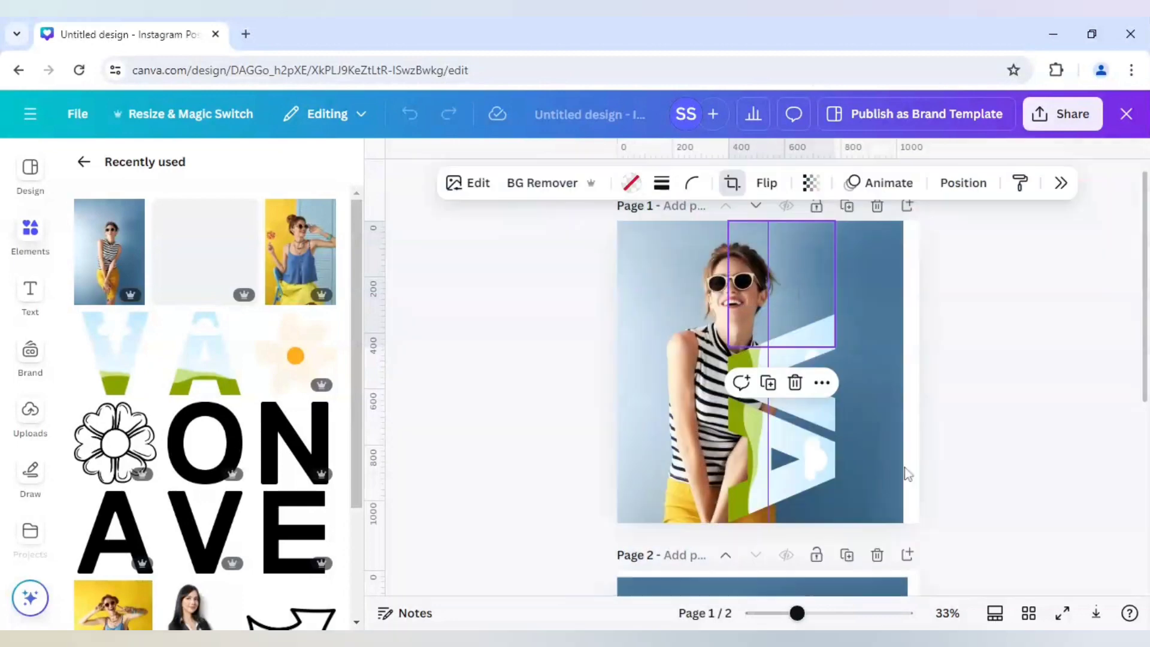
click(1013, 493)
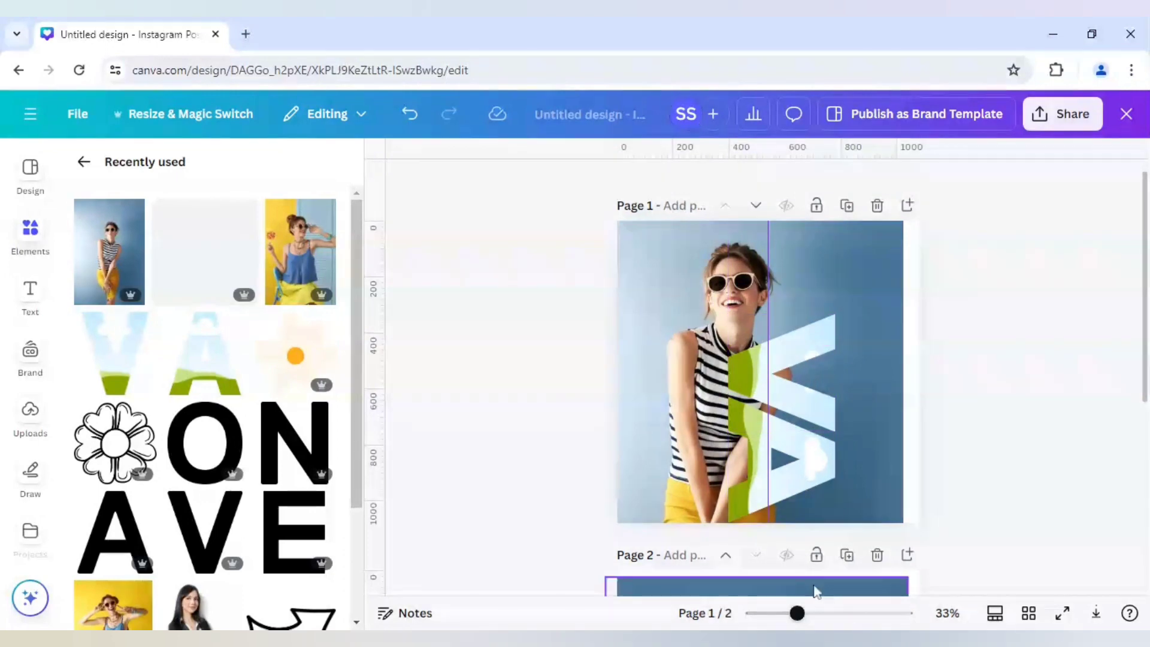
click(778, 288)
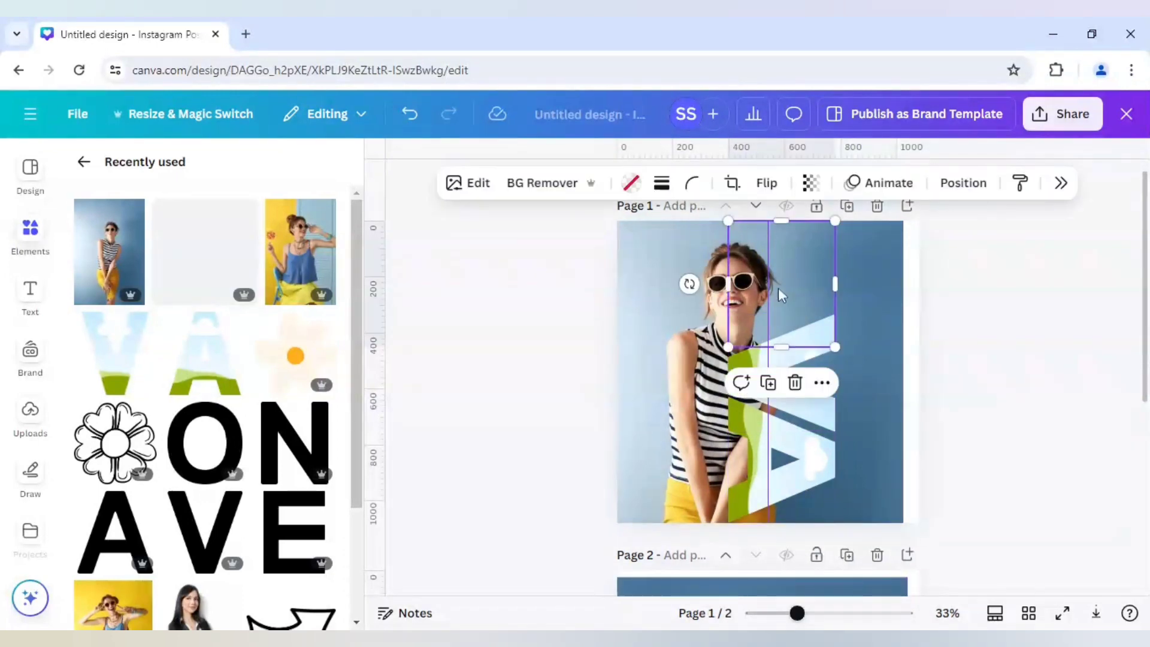
click(993, 342)
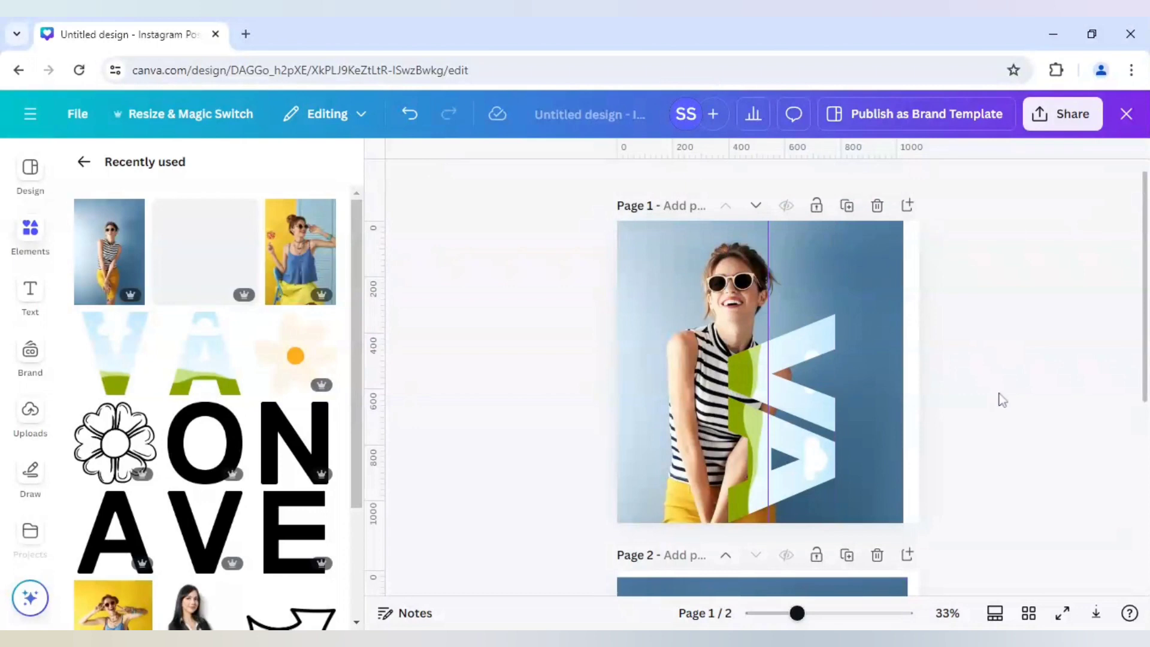
scroll(998, 395, down, 2)
Drop the page 2 portrait into the top letter frame and start resizing it
click(807, 546)
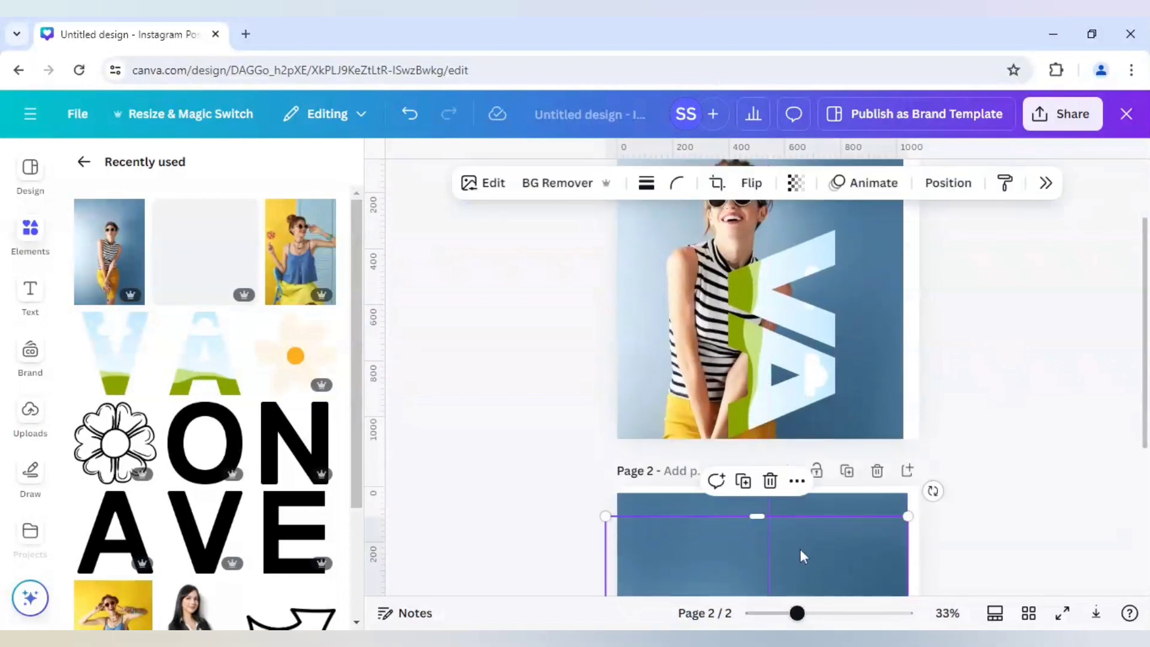
drag(812, 539, 779, 287)
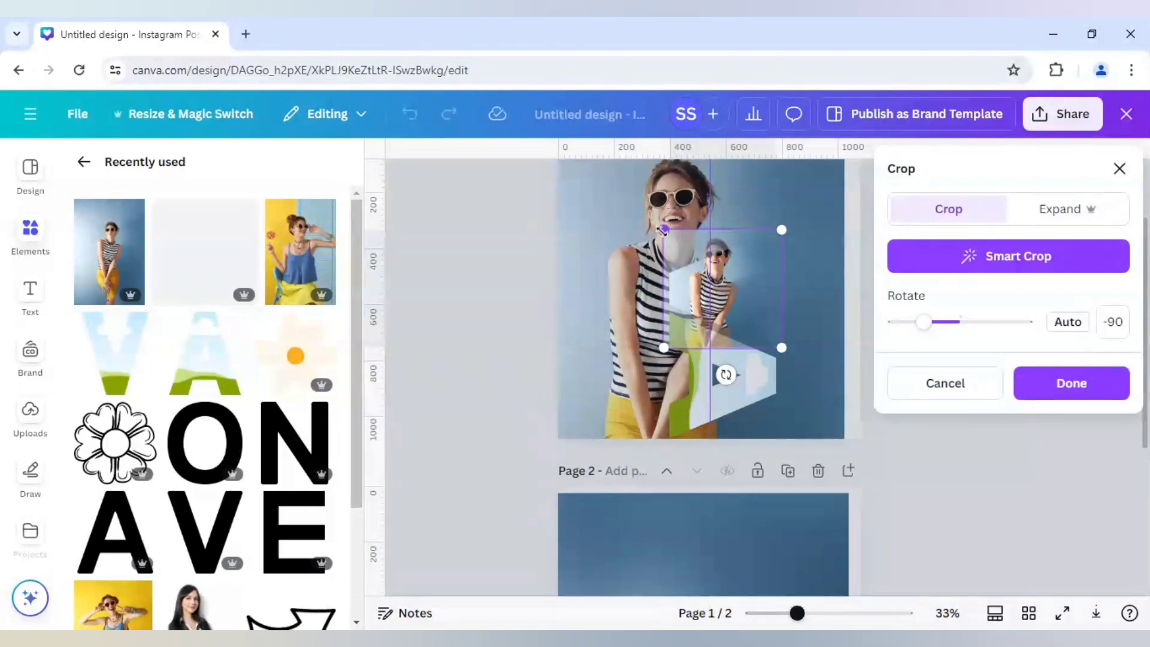
drag(665, 231, 604, 176)
scroll(515, 274, up, 3)
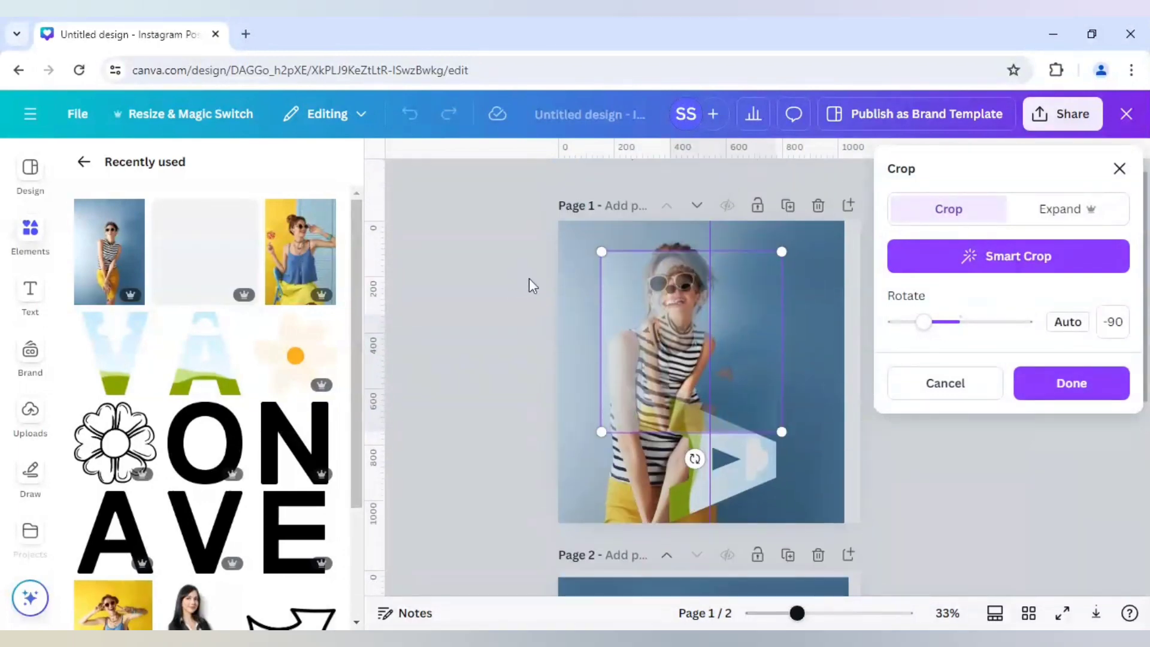
Enlarge the framed photo toward both corners so it blends with the background, then apply the crop
drag(601, 251, 570, 225)
drag(784, 433, 873, 523)
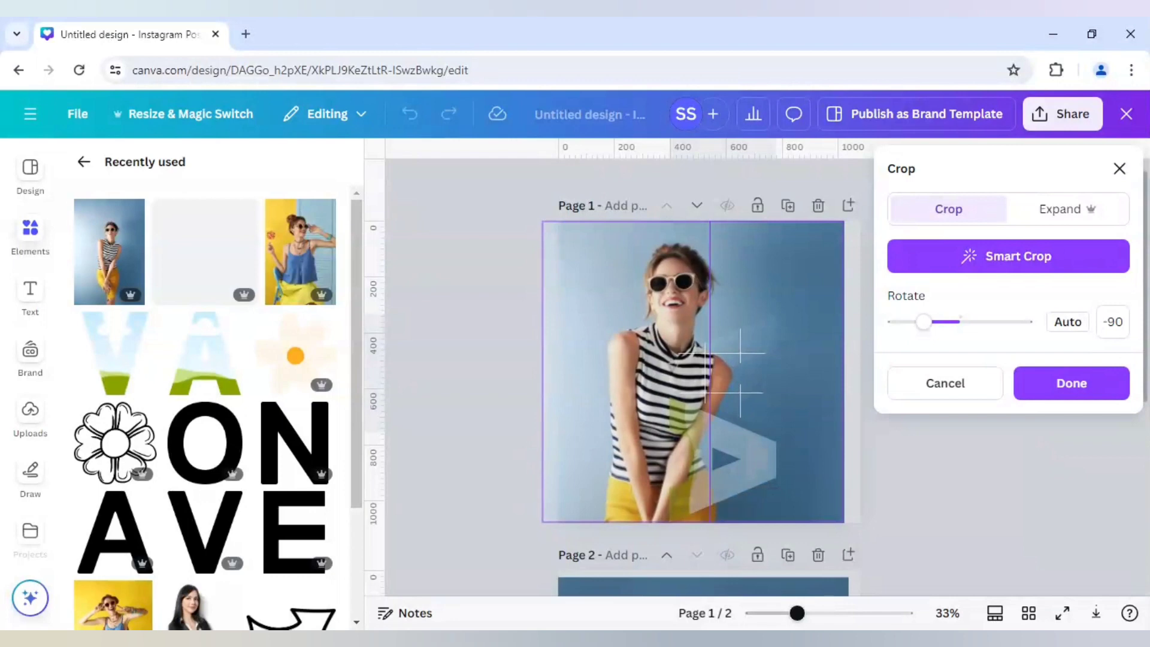
key(Return)
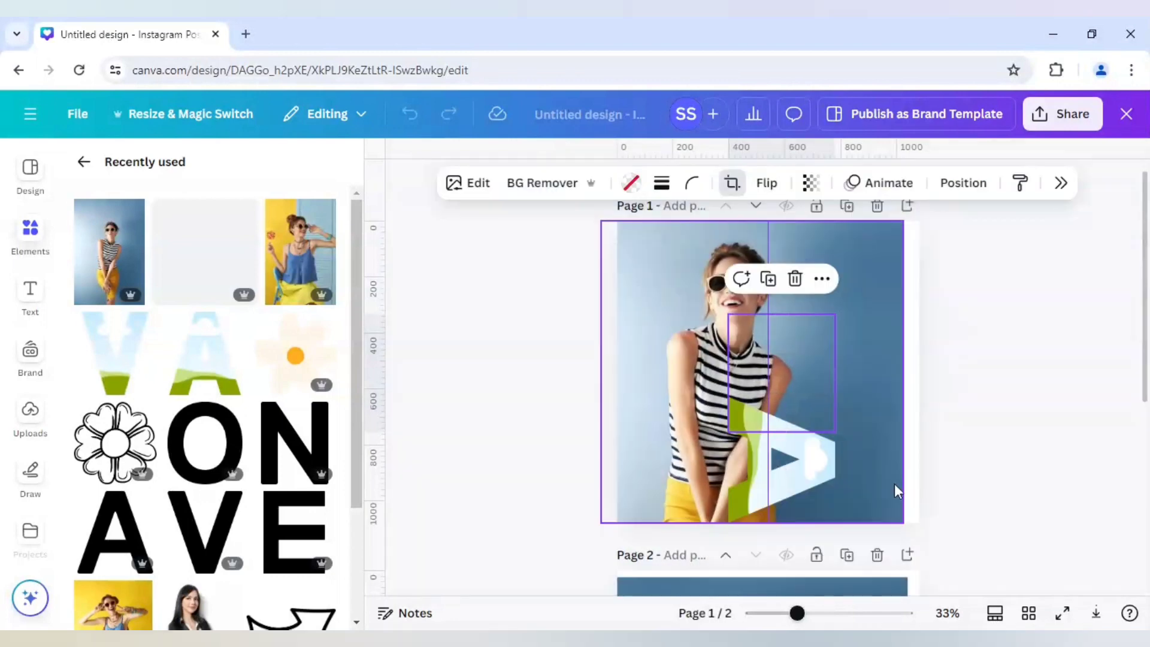
click(955, 498)
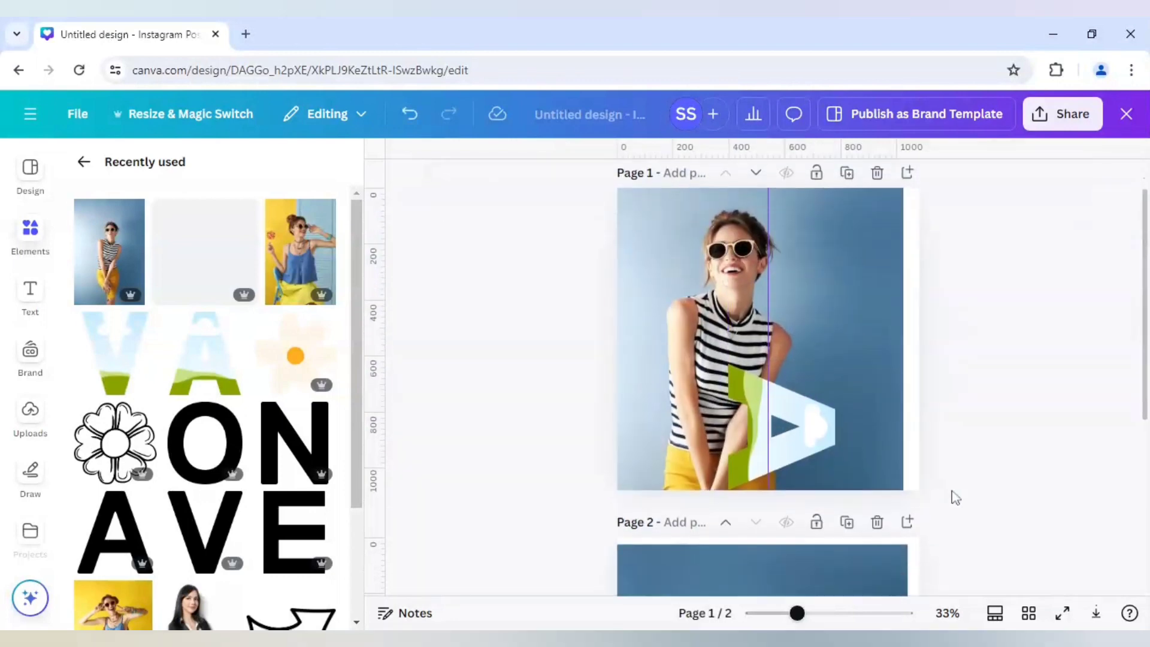
scroll(954, 497, down, 2)
Drop the page-2 portrait into the lower letter frame and enter crop mode
click(775, 537)
drag(790, 504, 777, 359)
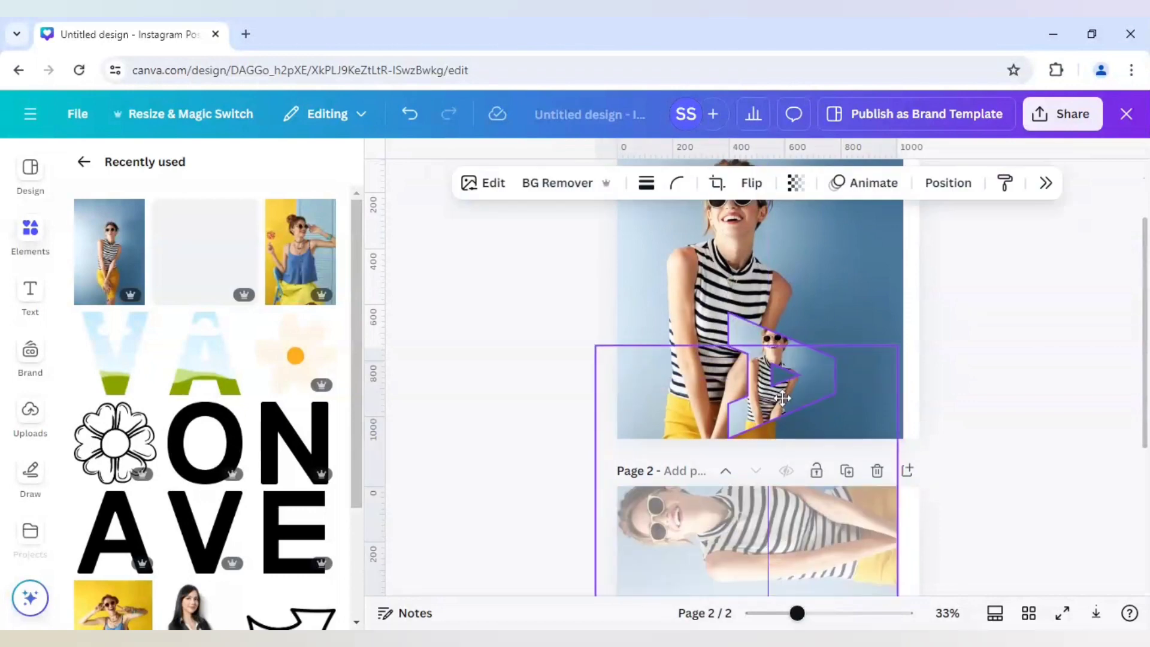
double_click(777, 358)
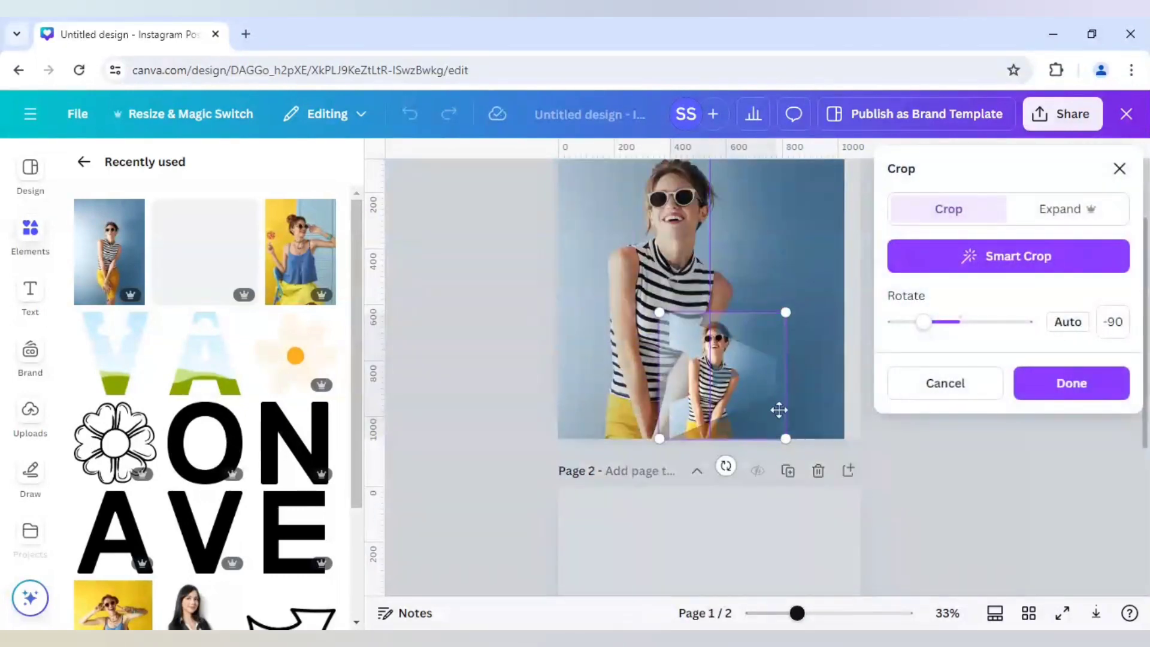
scroll(779, 411, up, 1)
Enlarge and nudge the framed photo until it lines up with the background portrait, then confirm the crop
drag(661, 396, 484, 221)
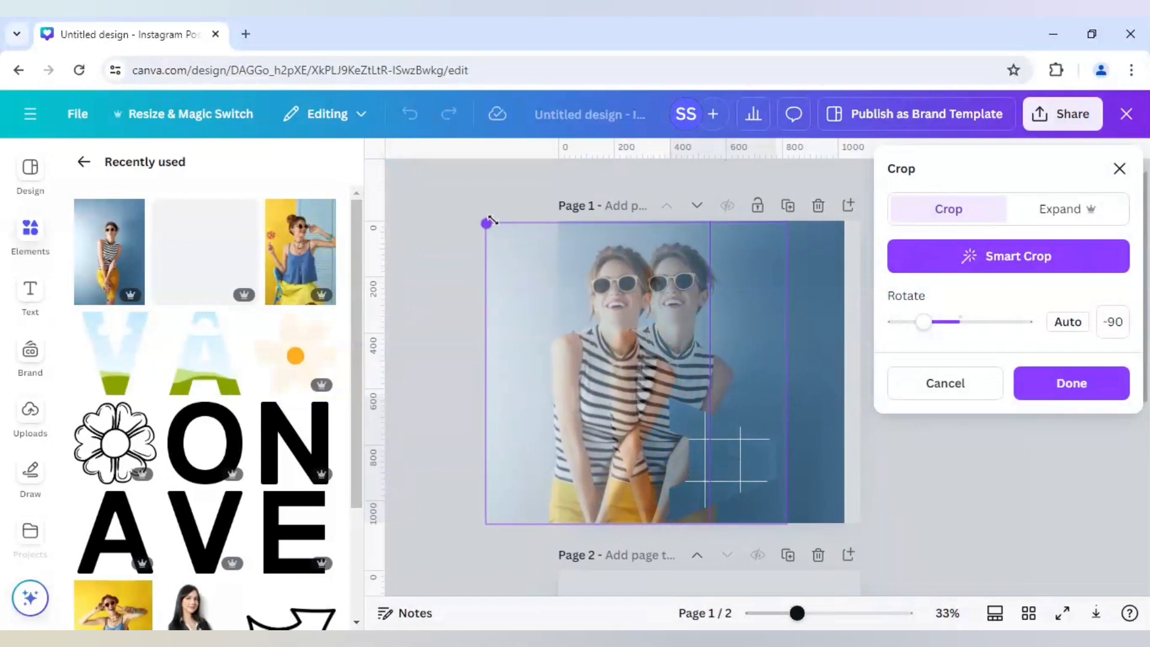
drag(580, 322, 648, 323)
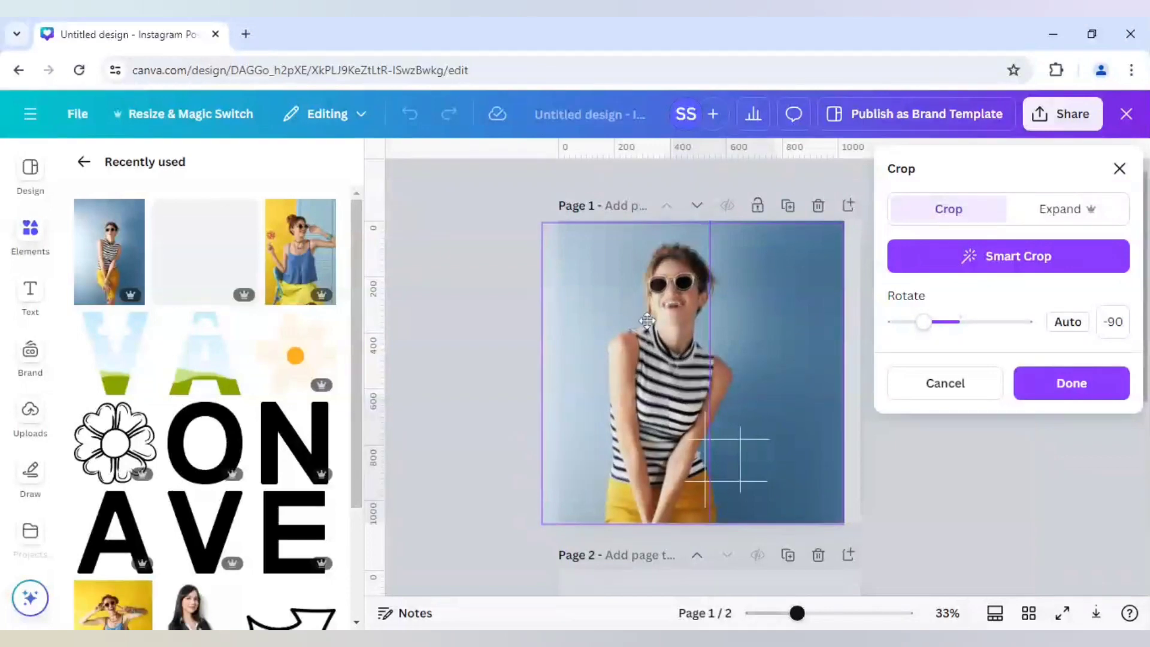
drag(647, 321, 645, 309)
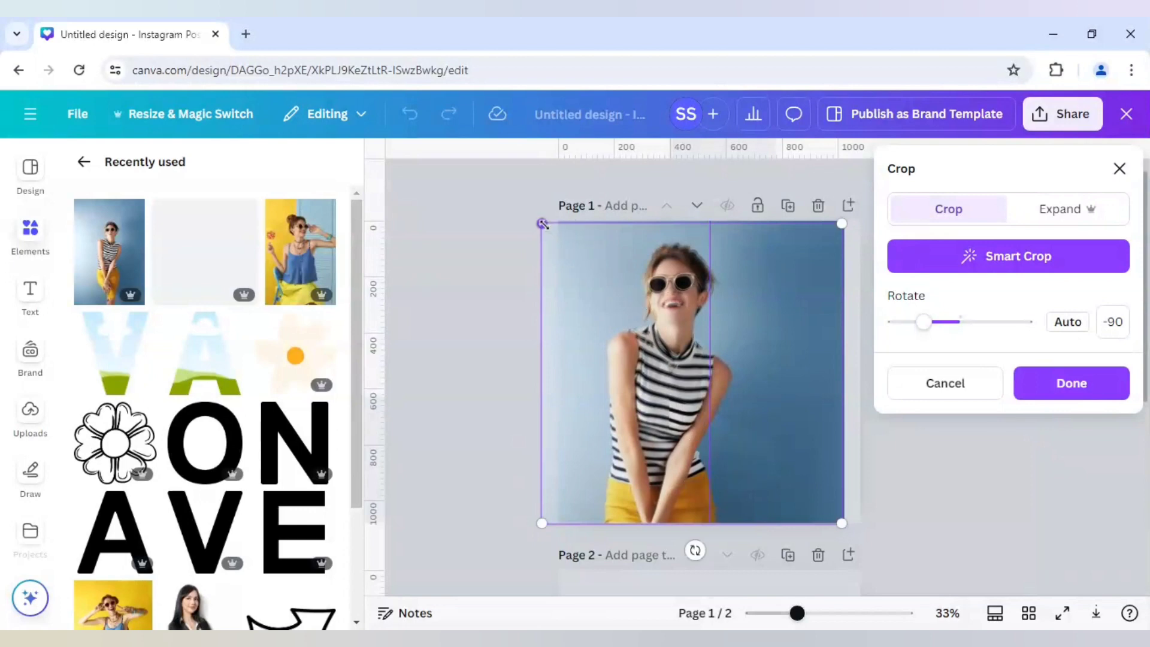
drag(543, 224, 542, 222)
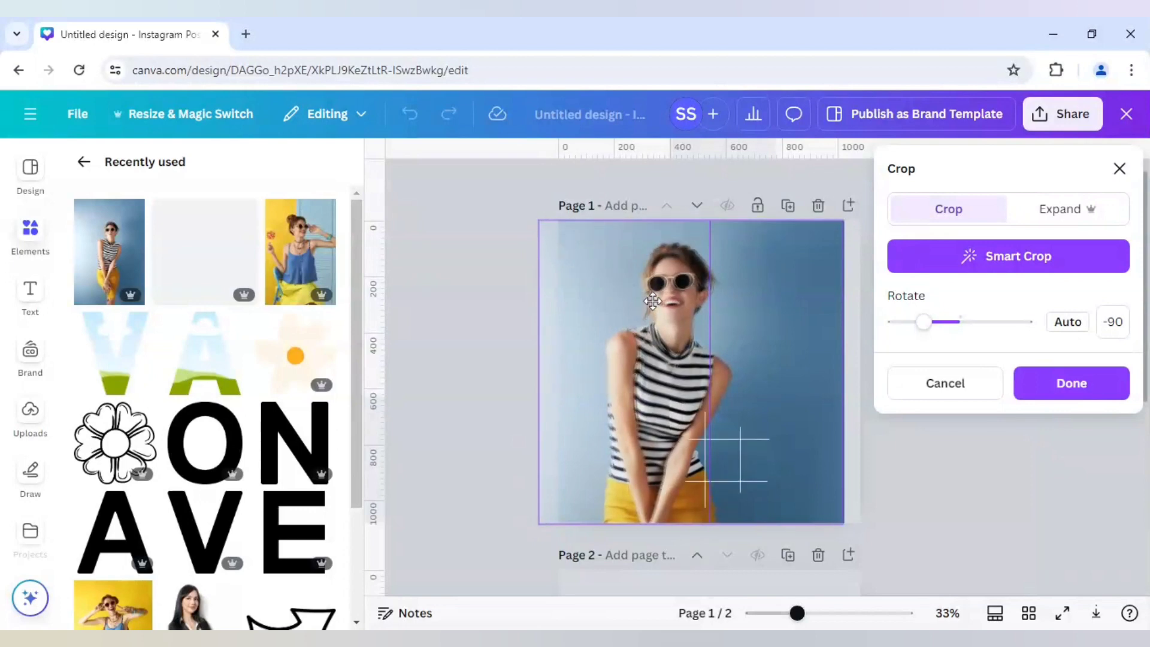
drag(651, 302, 655, 301)
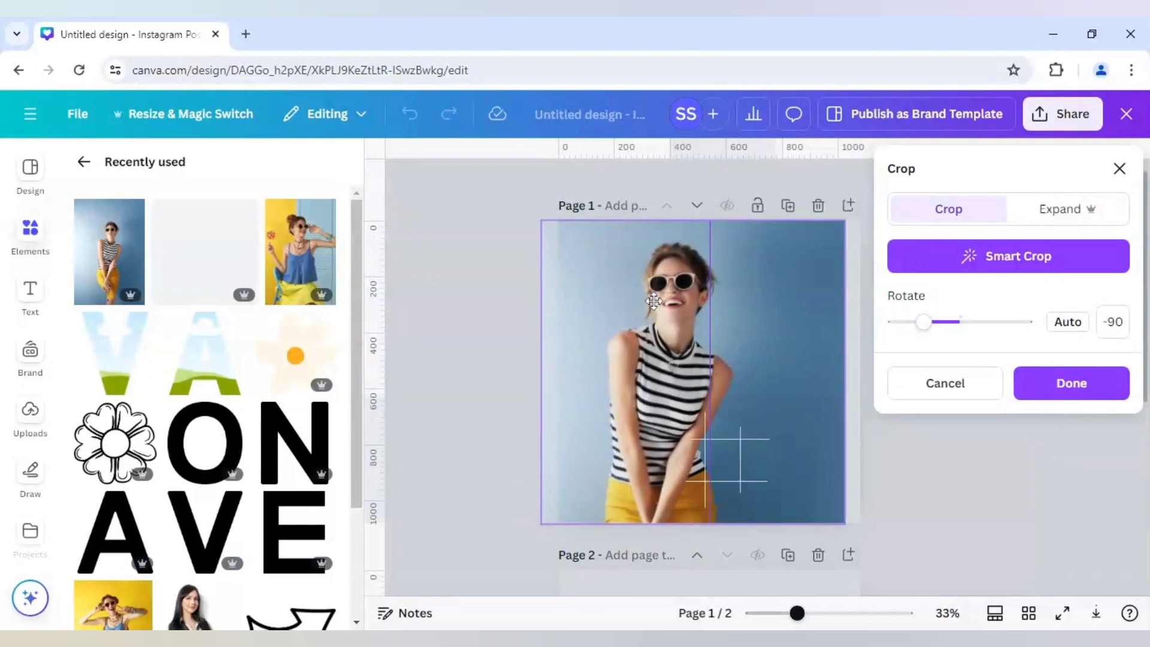
click(512, 364)
click(513, 369)
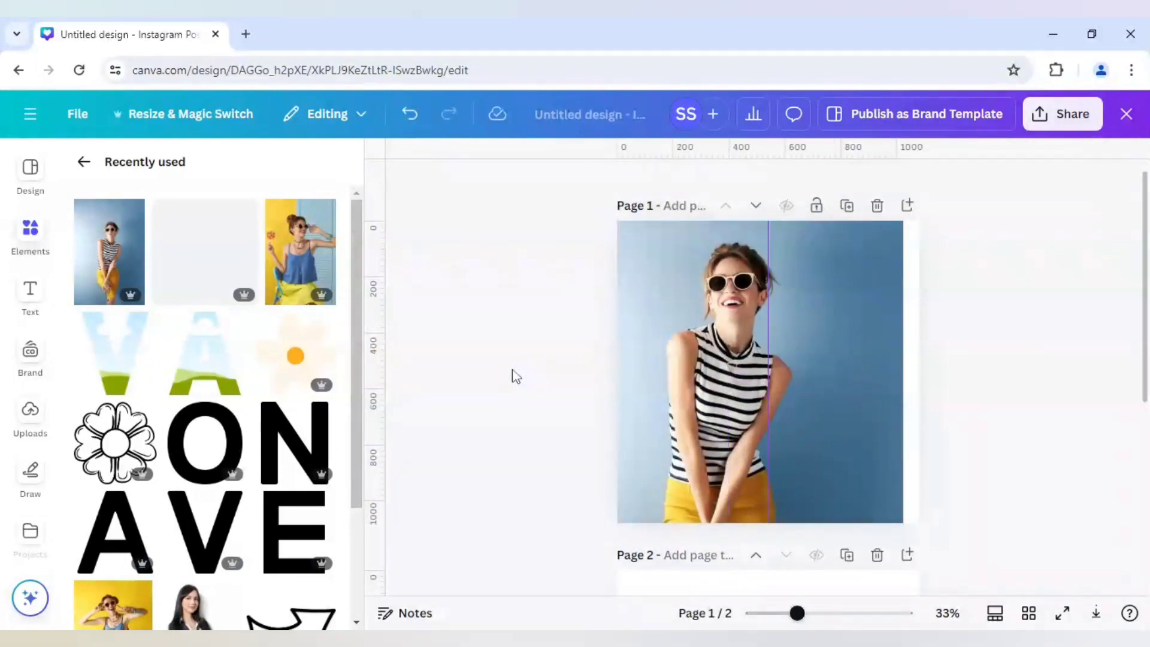
scroll(629, 360, up, 1)
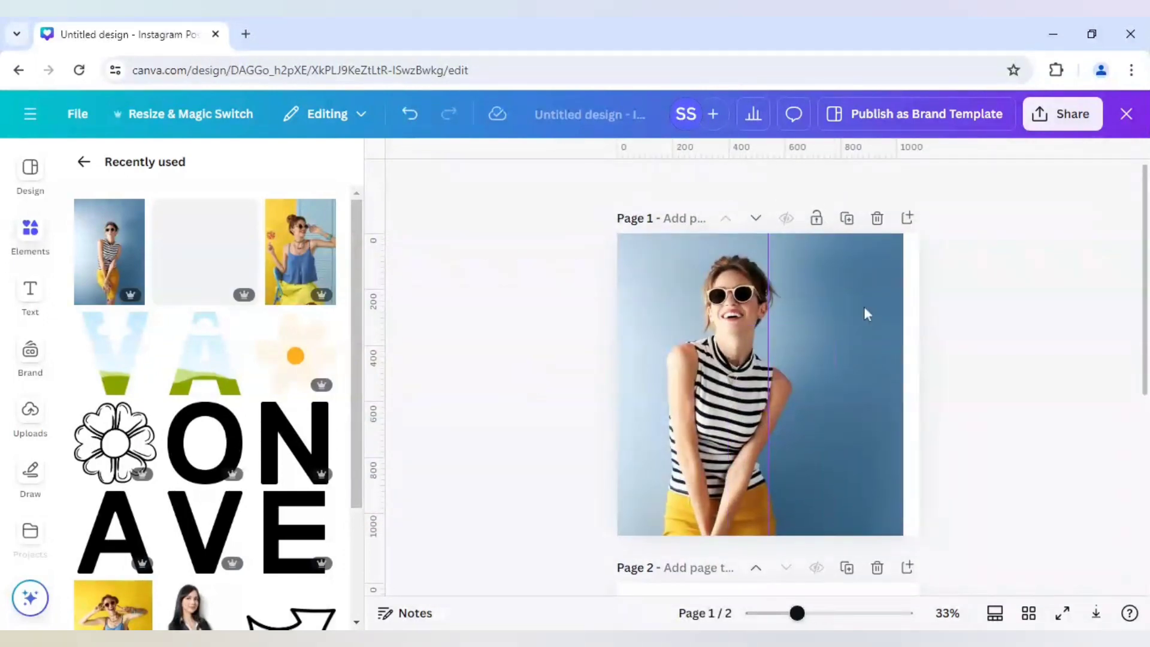
Give the top letter frame a solid white border of thickness 7
click(797, 311)
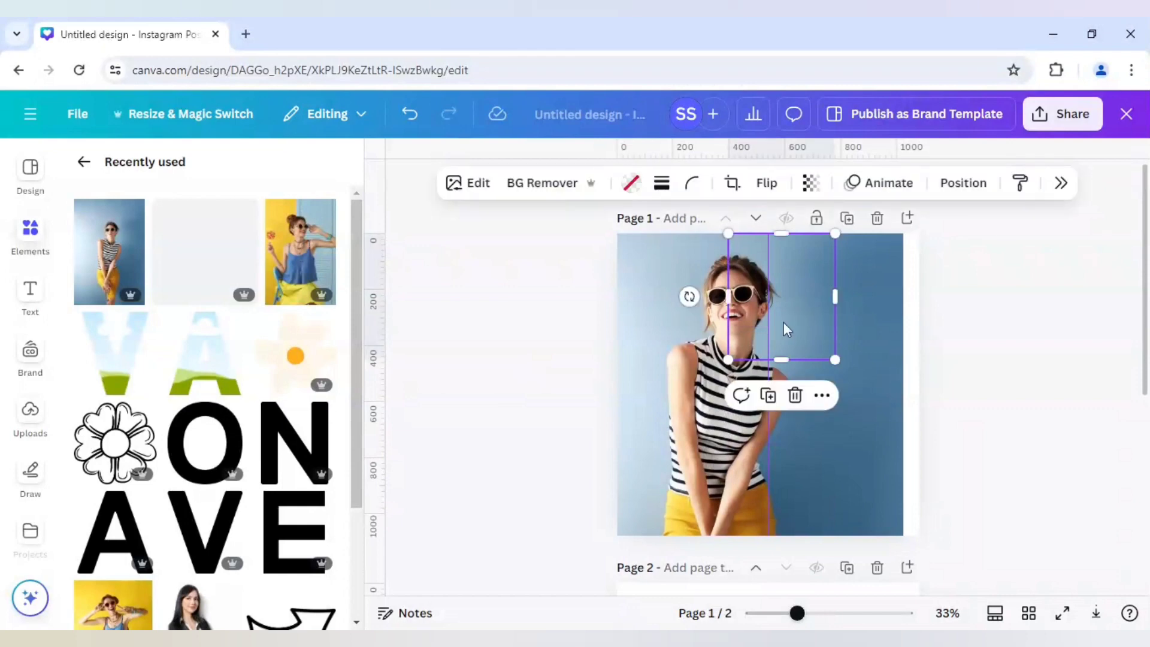
click(663, 183)
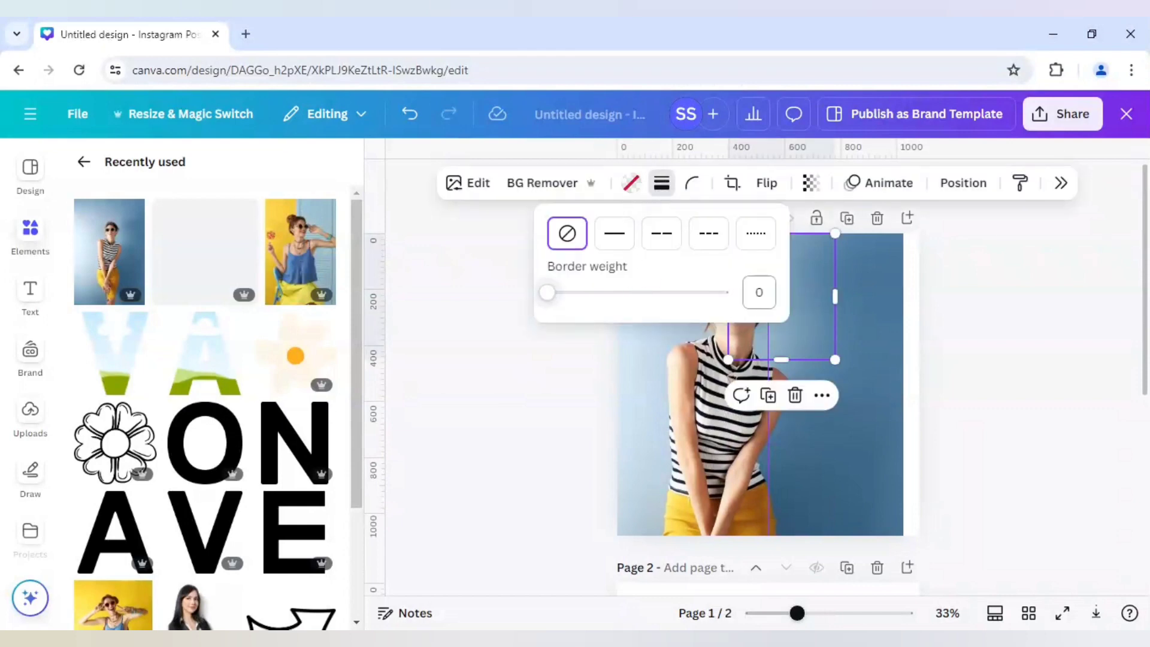
click(617, 236)
text(7)
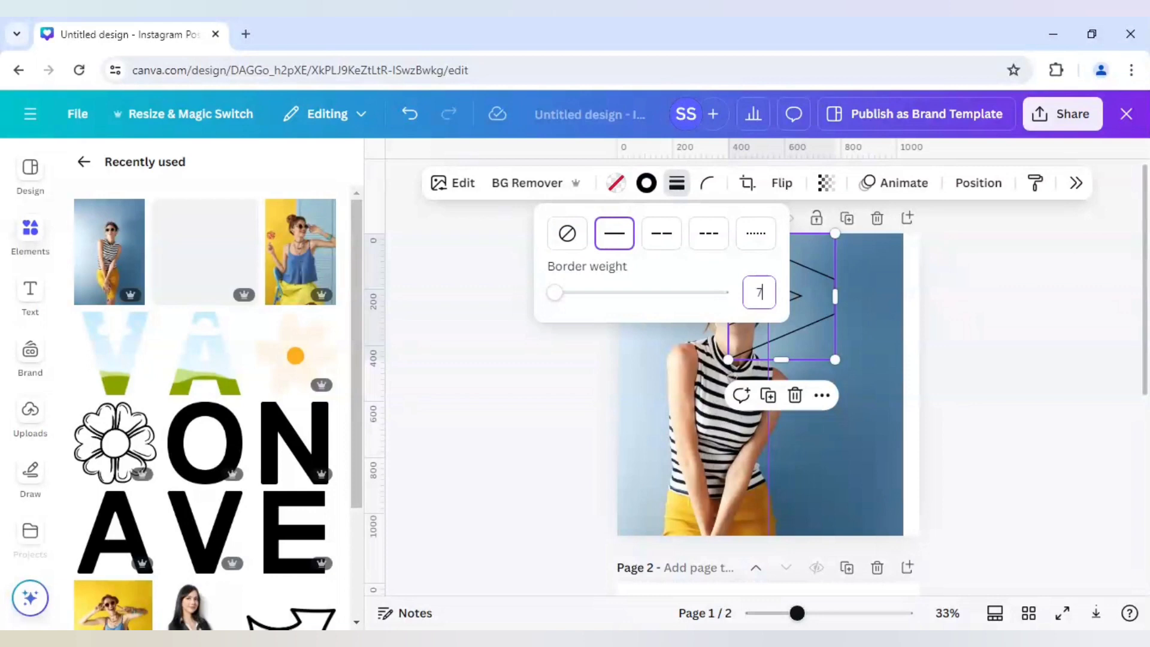
key(Return)
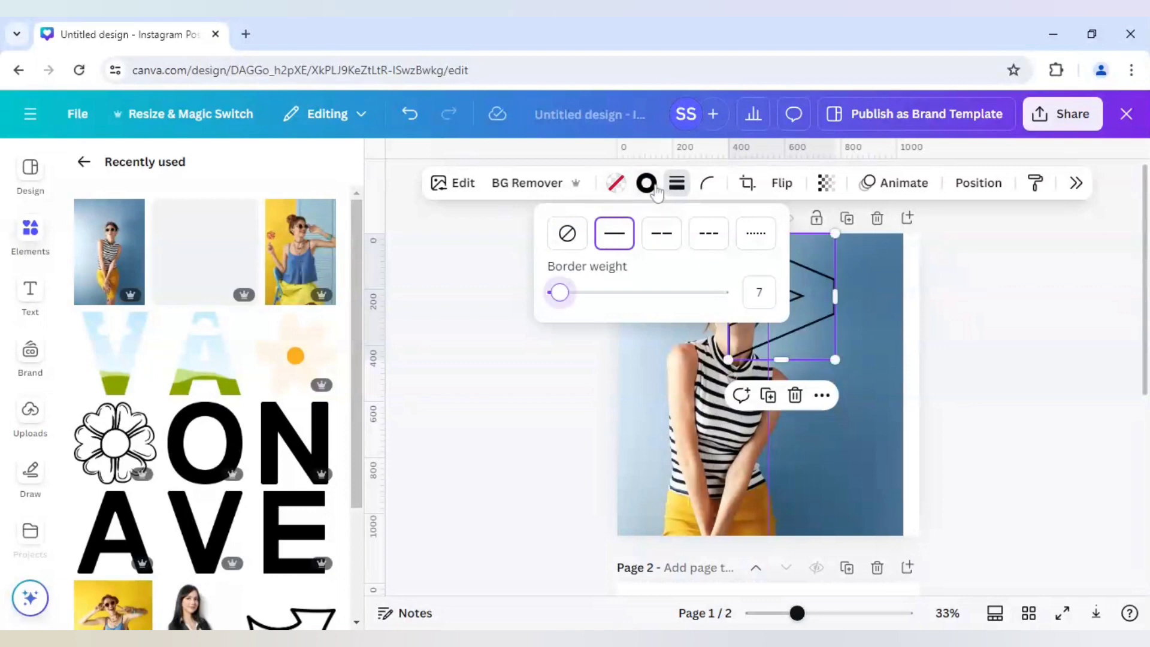
click(646, 182)
click(632, 322)
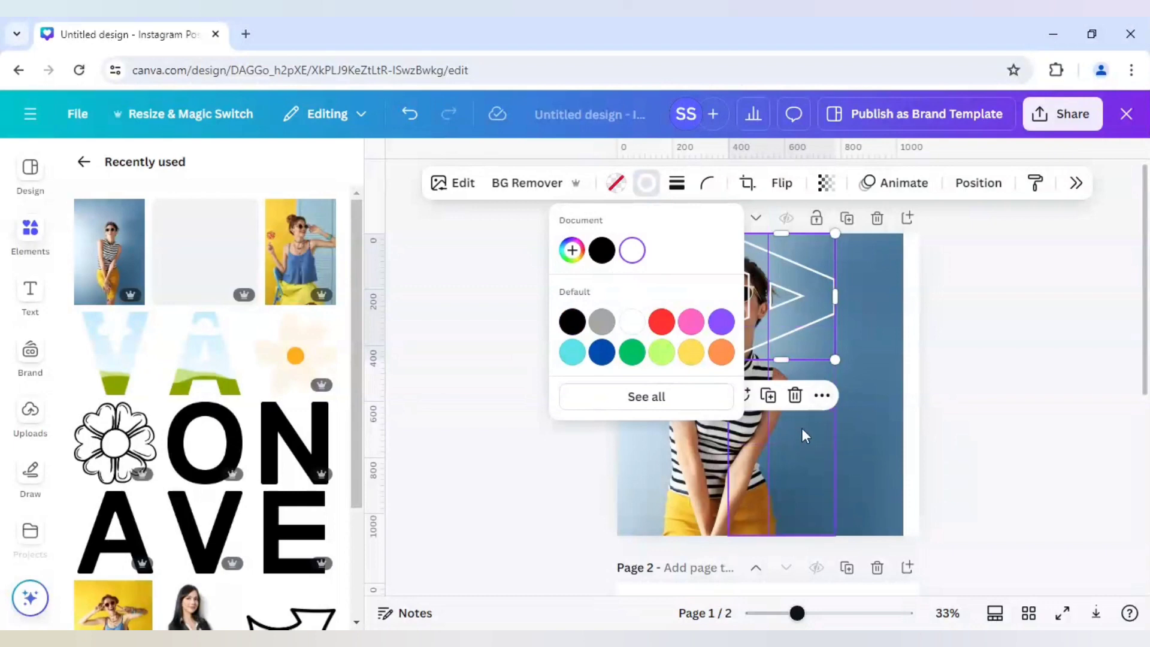
Give the letter frame over the torso the same solid white border
click(813, 380)
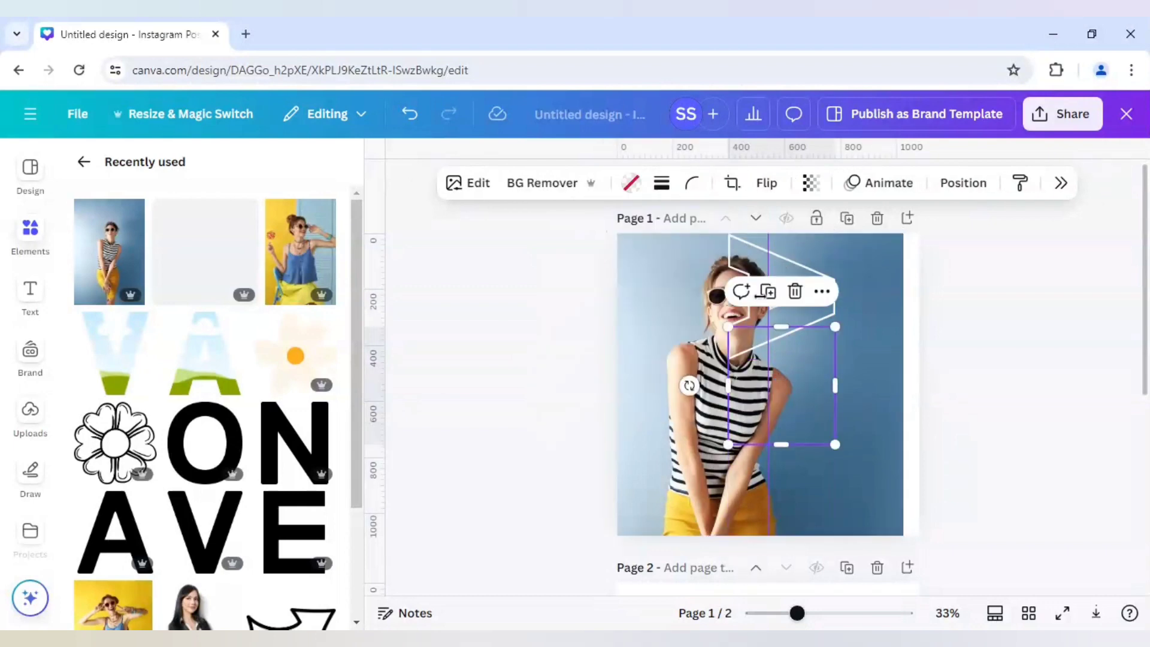
click(661, 183)
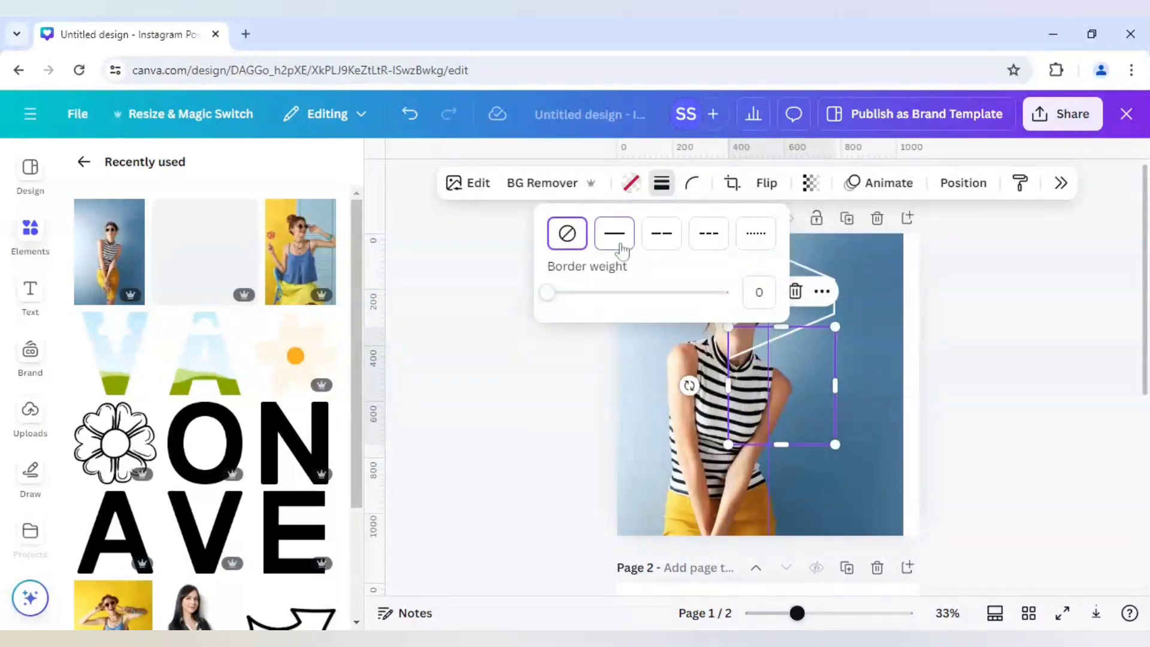
click(615, 234)
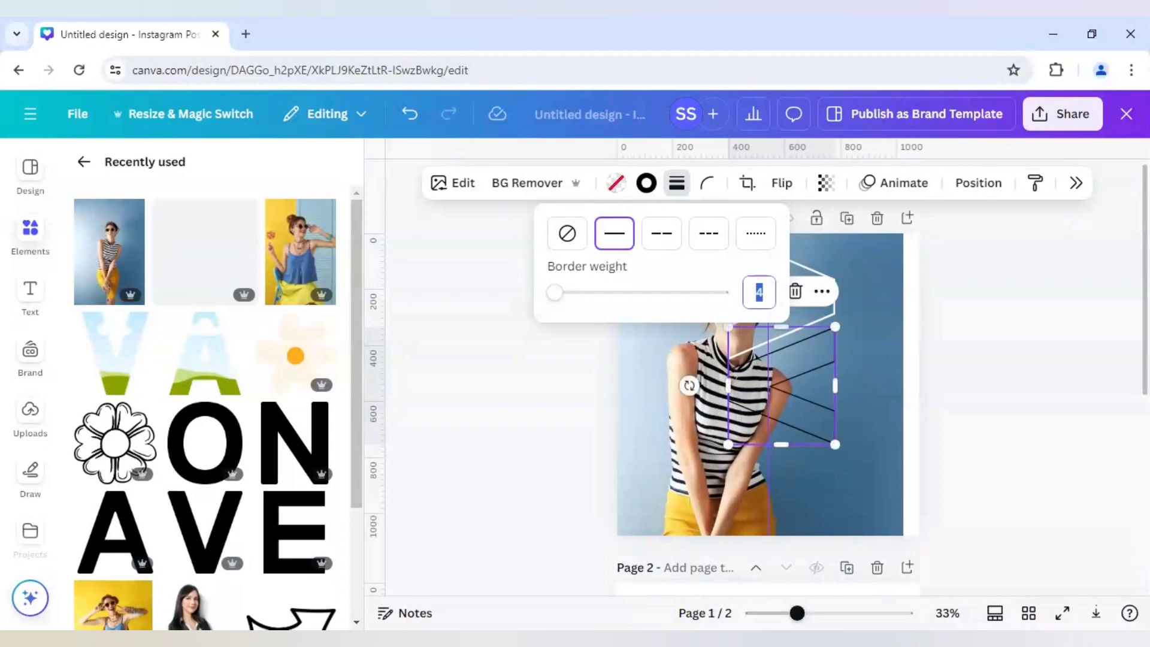
click(646, 183)
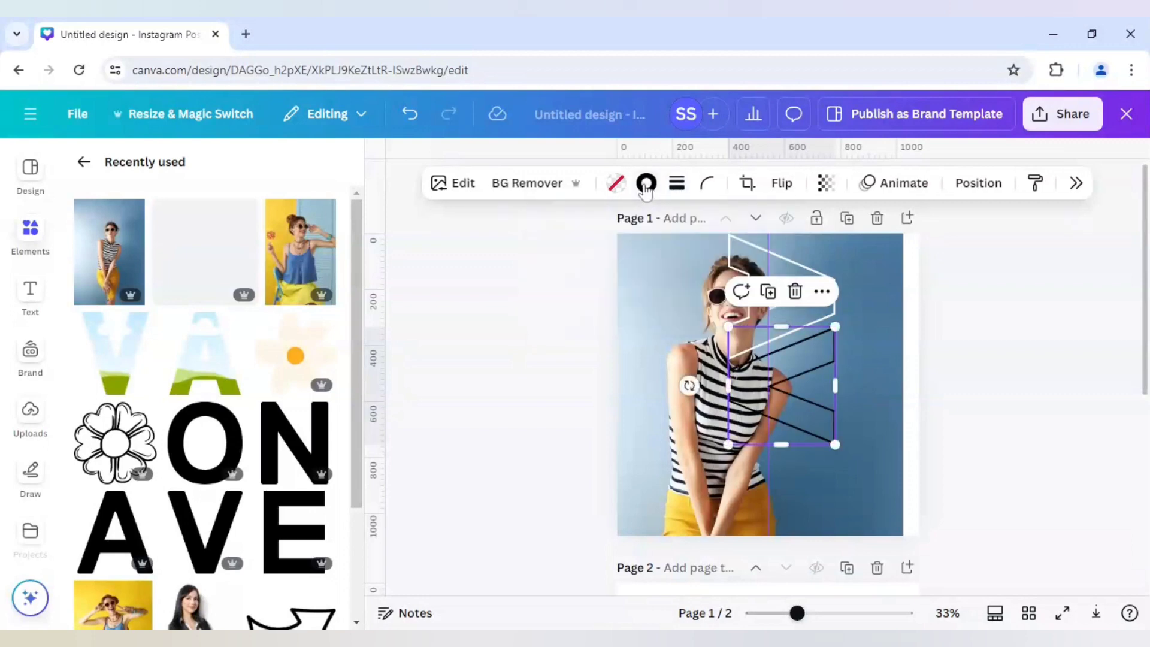
click(632, 256)
click(794, 494)
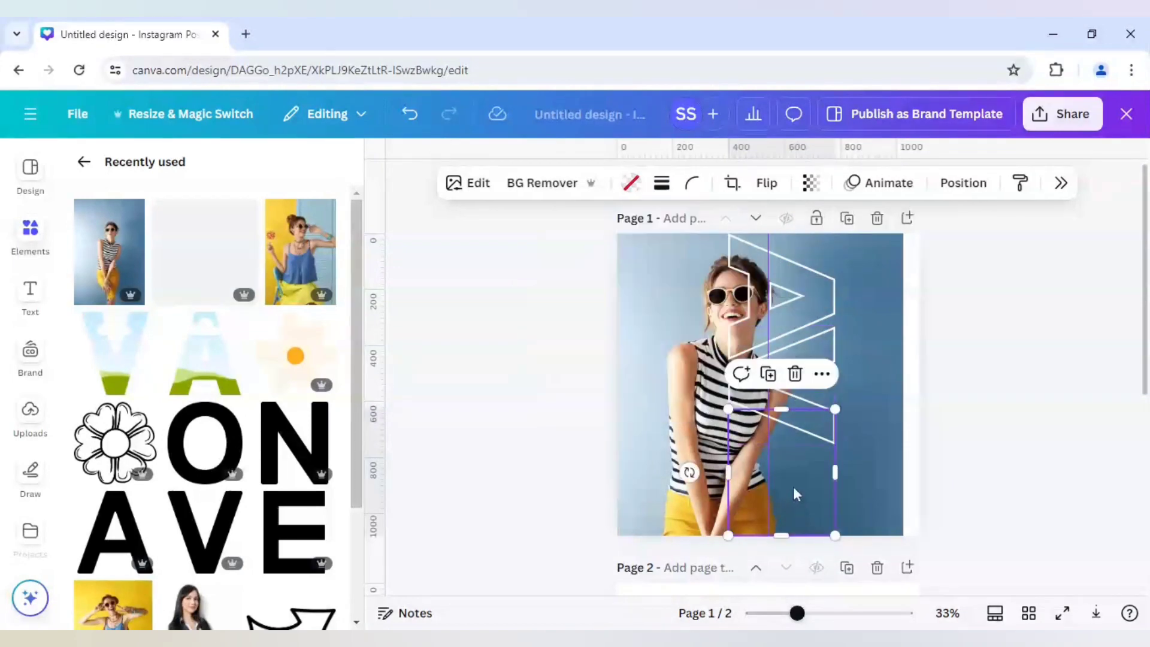
Give the lowest letter frame a solid white border as well
click(661, 183)
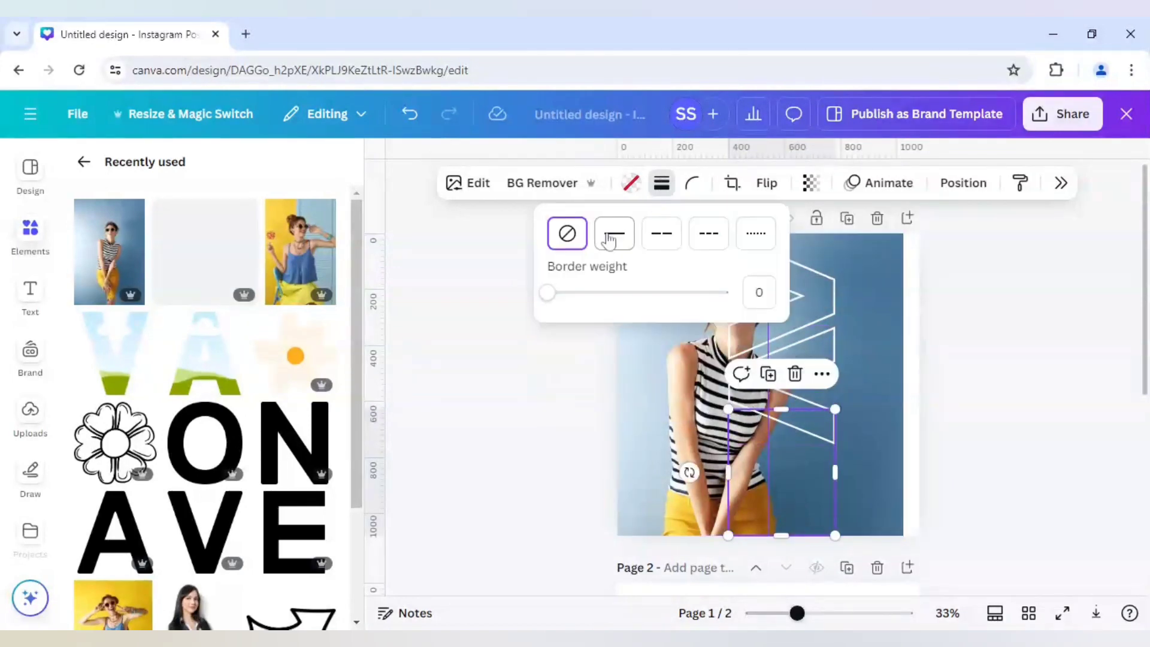
click(614, 233)
click(759, 293)
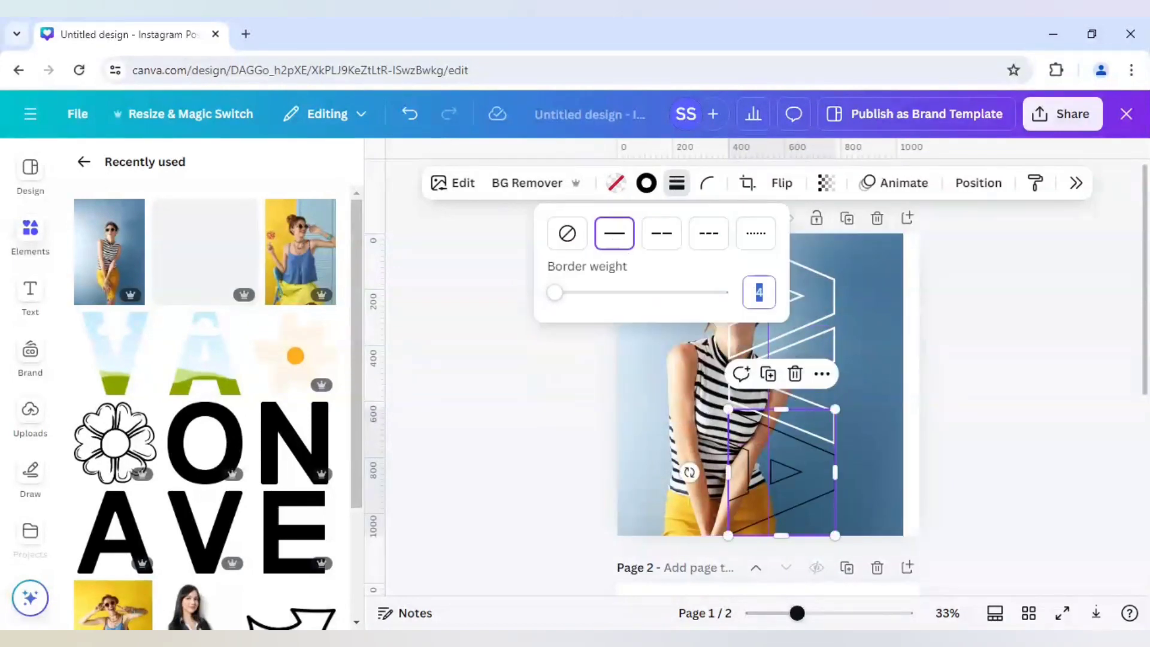
text(7)
click(647, 183)
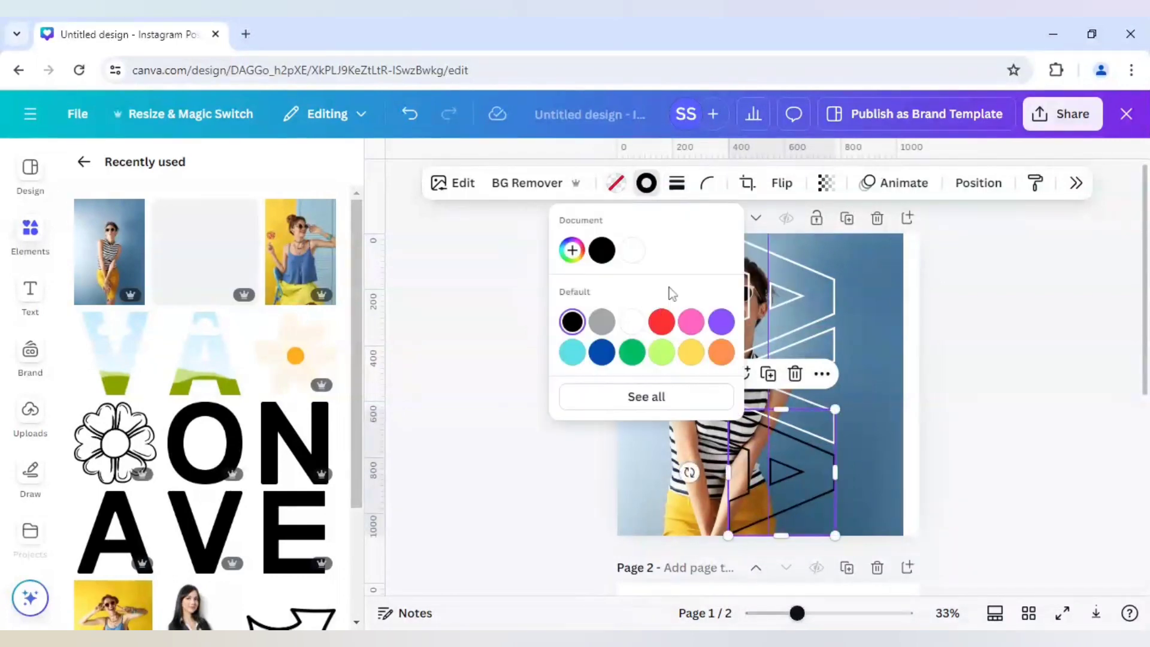
click(634, 249)
click(508, 441)
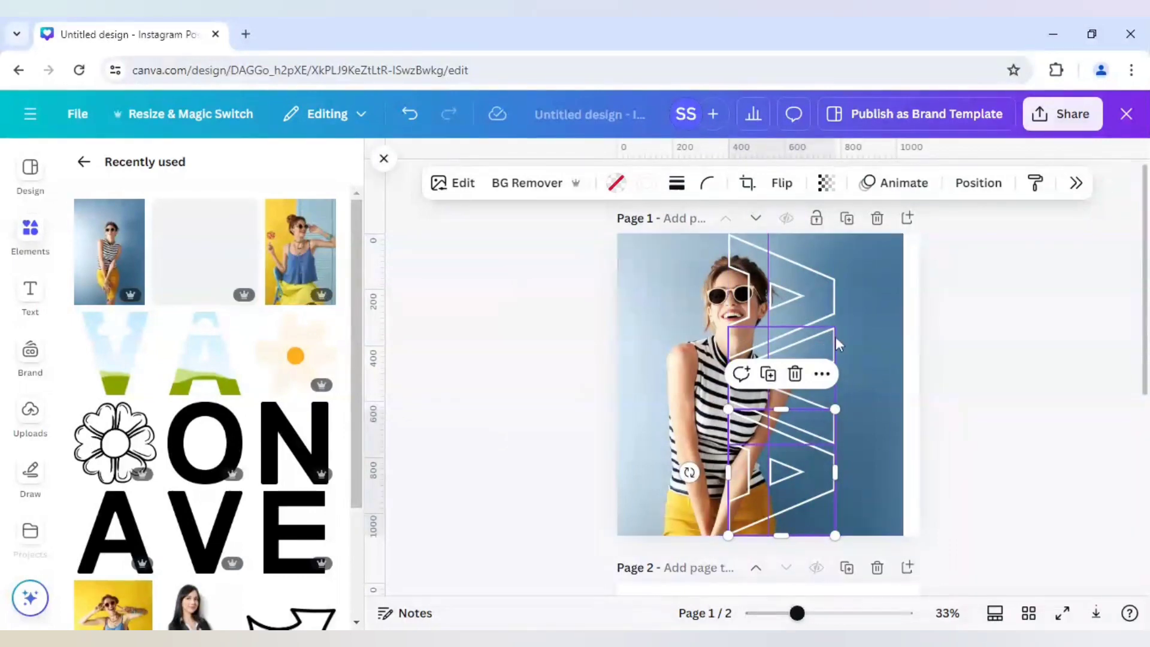
Trim the natural portrait's right edge so it covers only the left half of the page
click(867, 355)
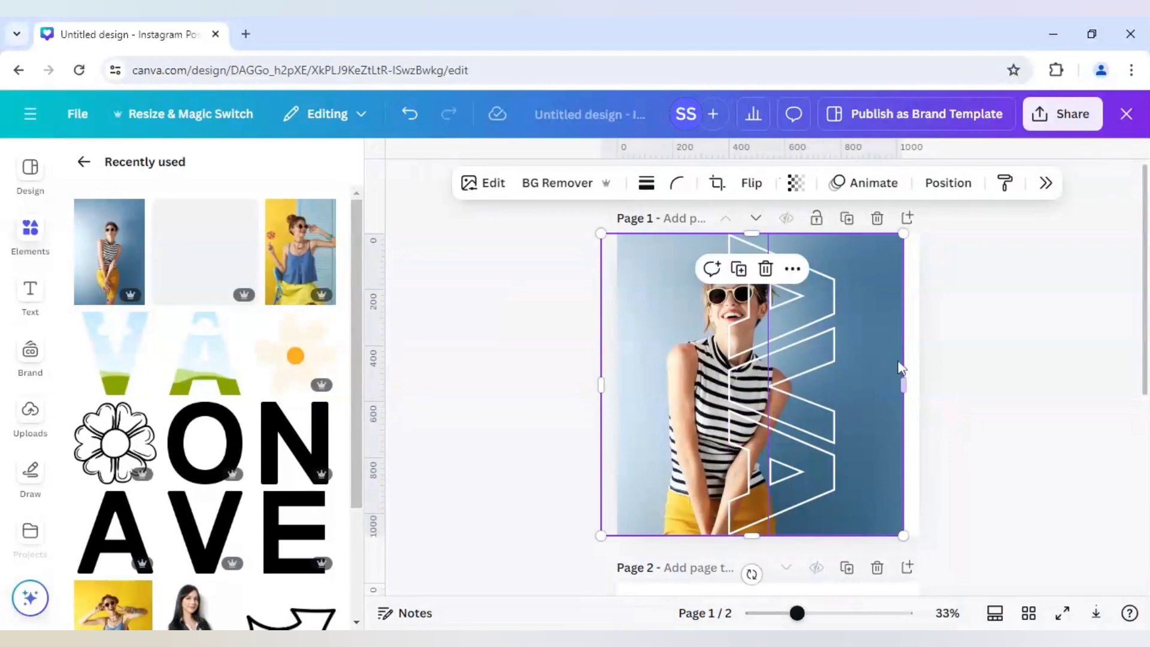
drag(903, 385, 771, 365)
click(1033, 368)
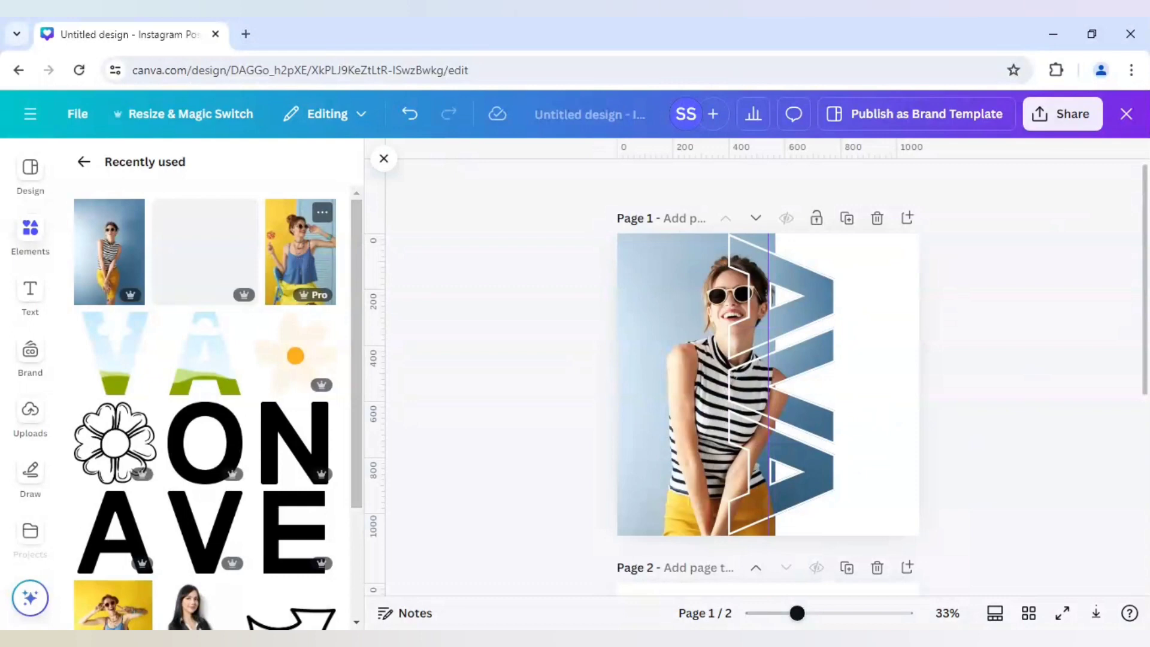
Add the yellow-background portrait from Recently used on the right and set a horizontal ruler guide
click(299, 260)
drag(827, 357, 858, 326)
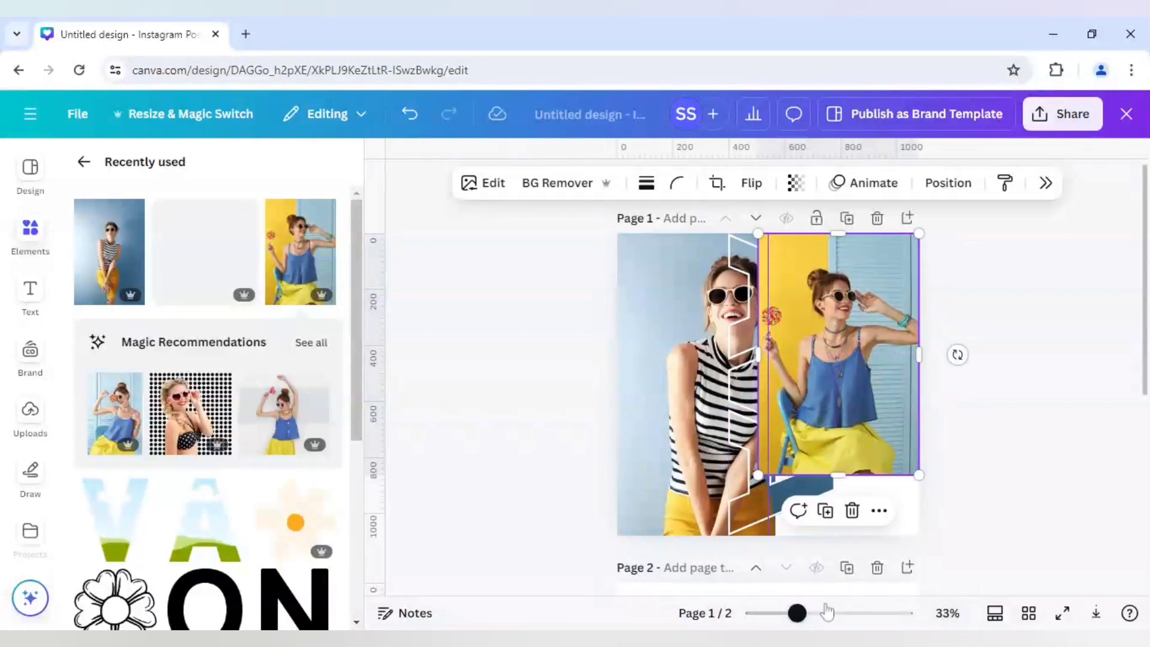
drag(798, 613, 802, 614)
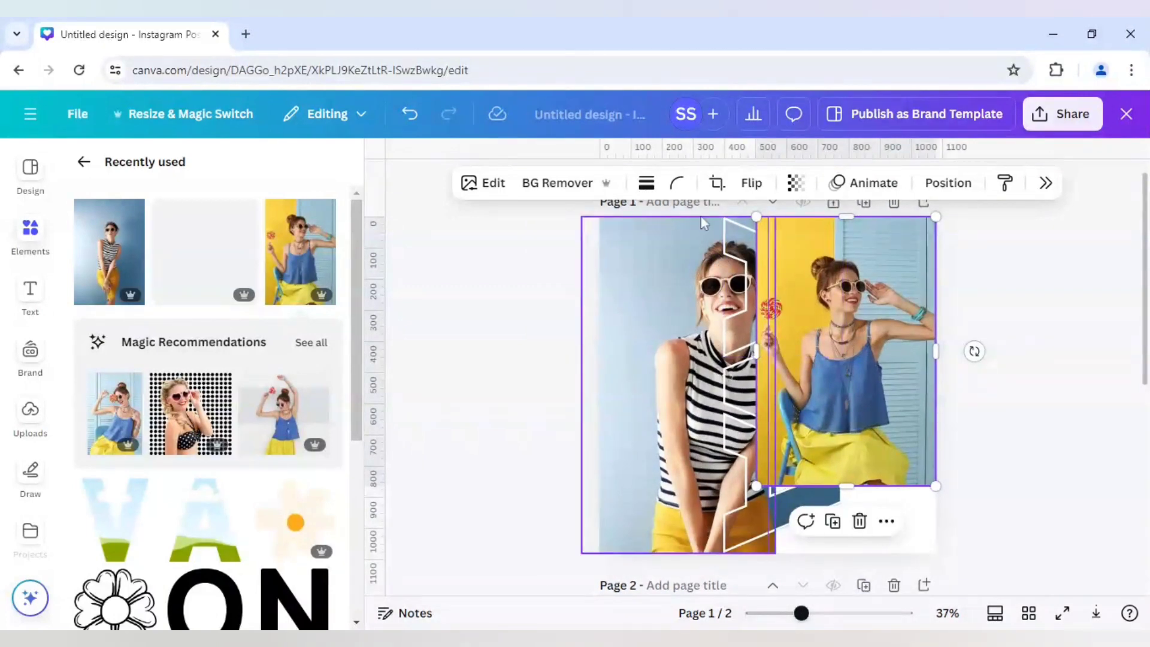
drag(692, 149, 688, 257)
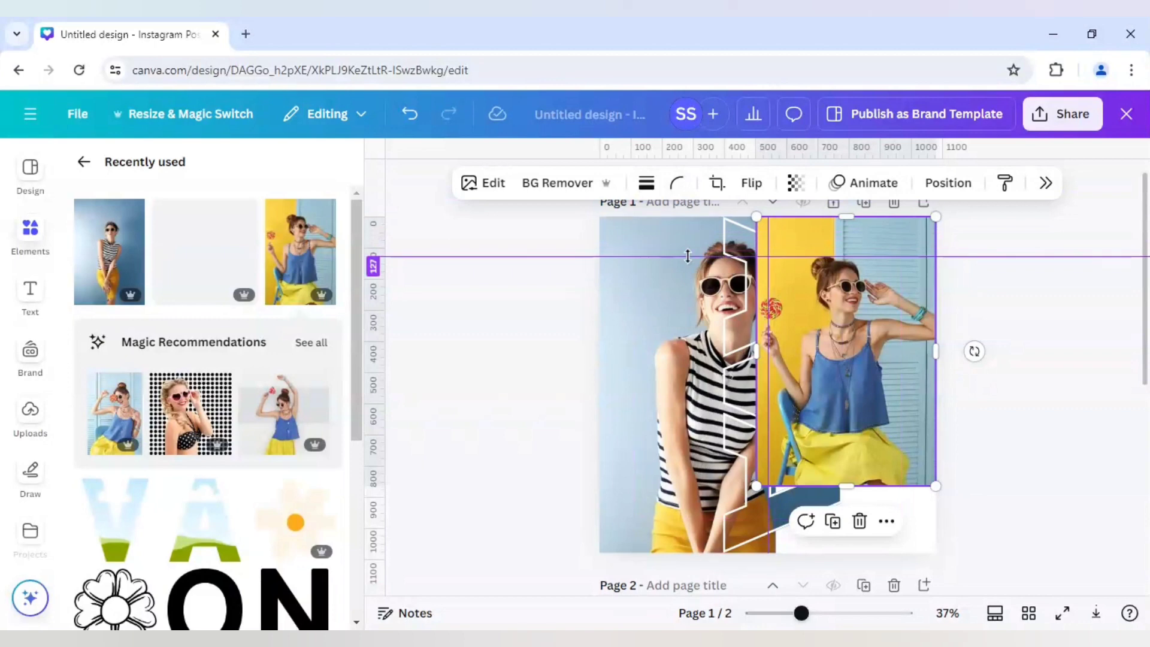
drag(687, 258, 719, 328)
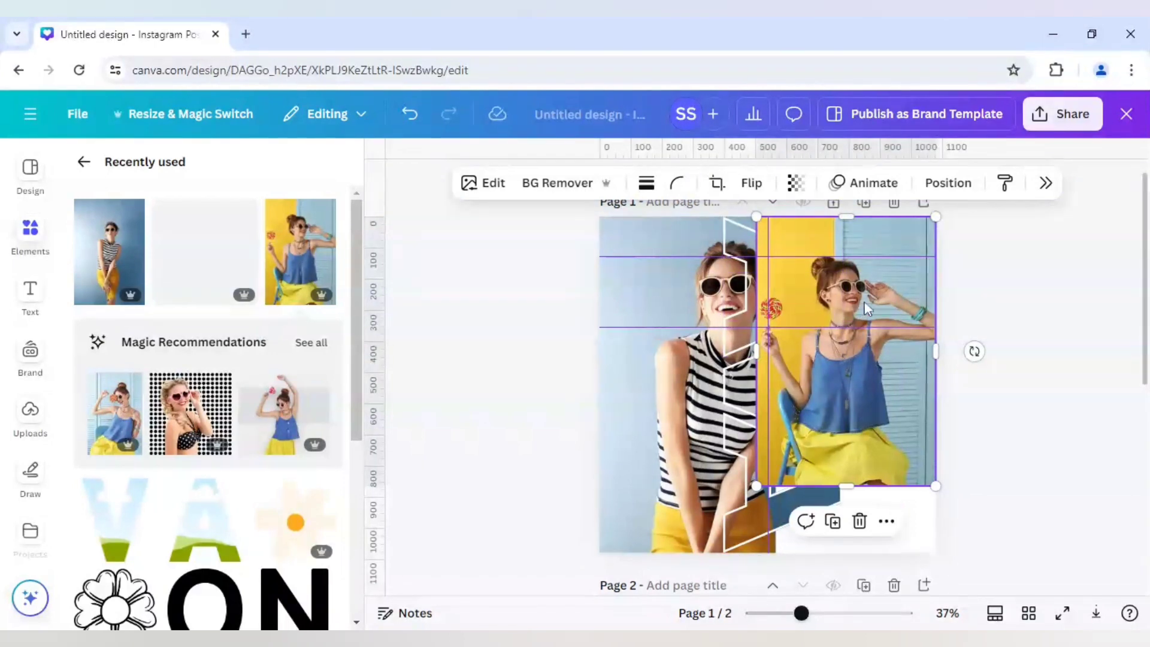
Enlarge and position the yellow photo to cover the right half up to the letter column
drag(936, 487, 1033, 594)
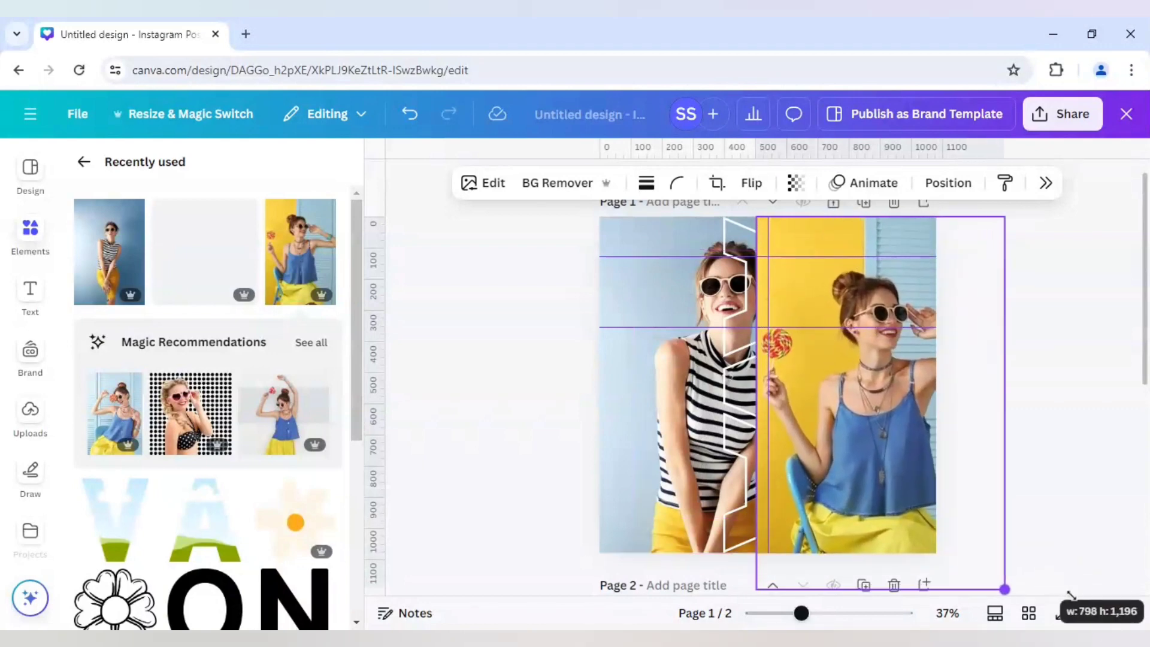
drag(963, 442, 947, 405)
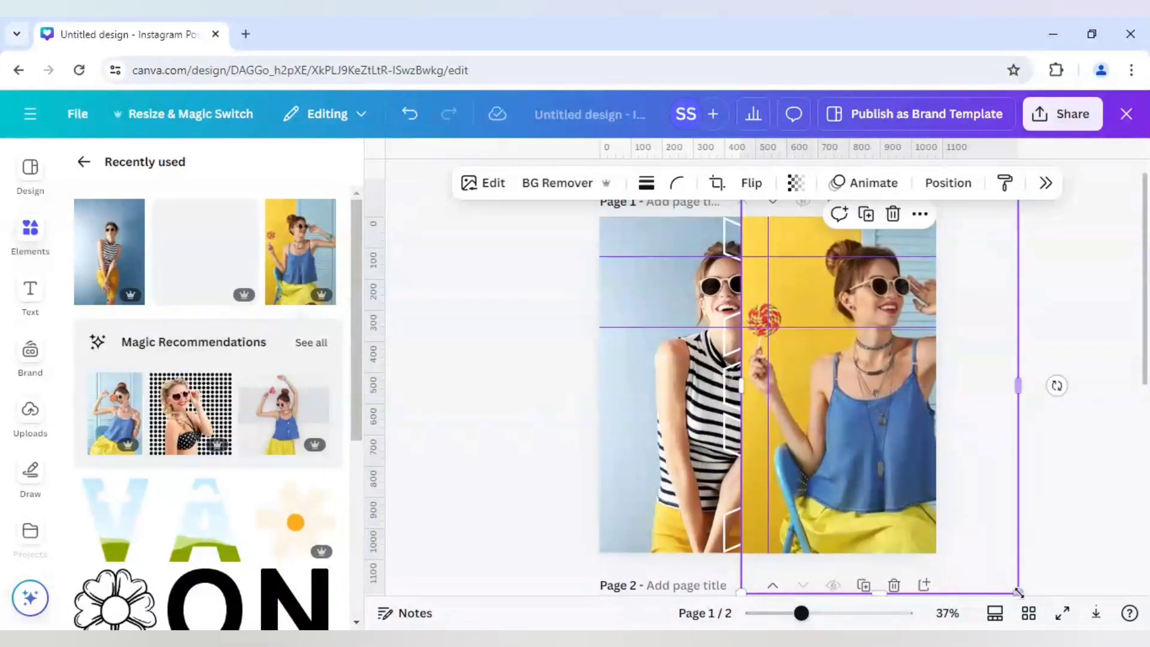
drag(973, 499, 968, 493)
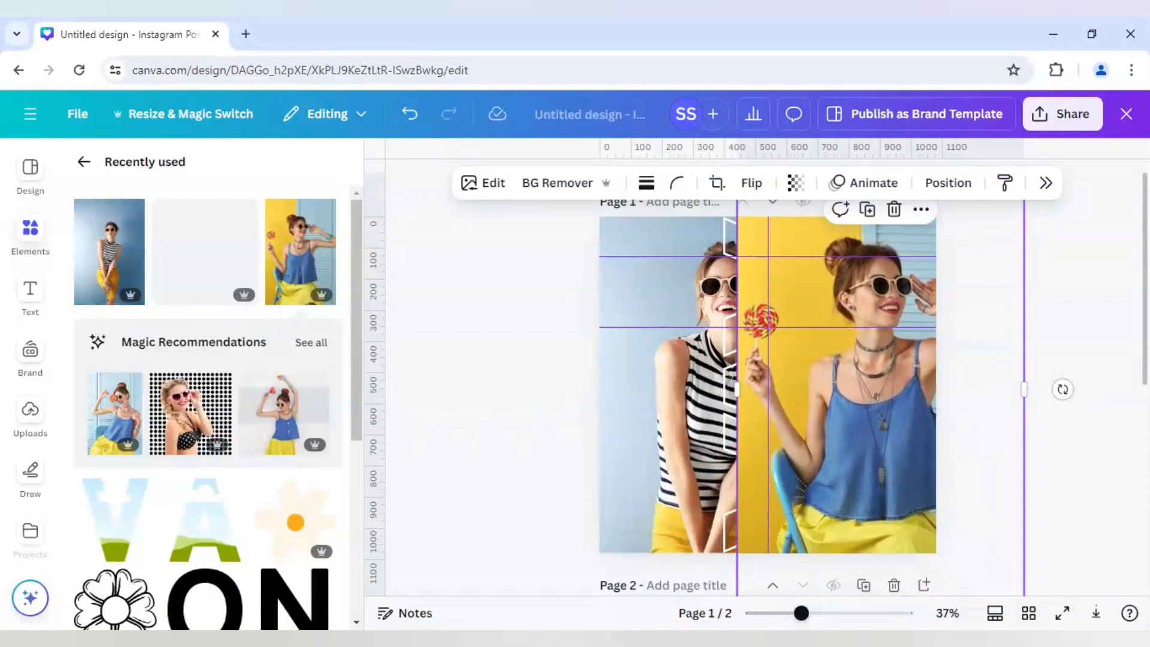
drag(897, 417, 878, 412)
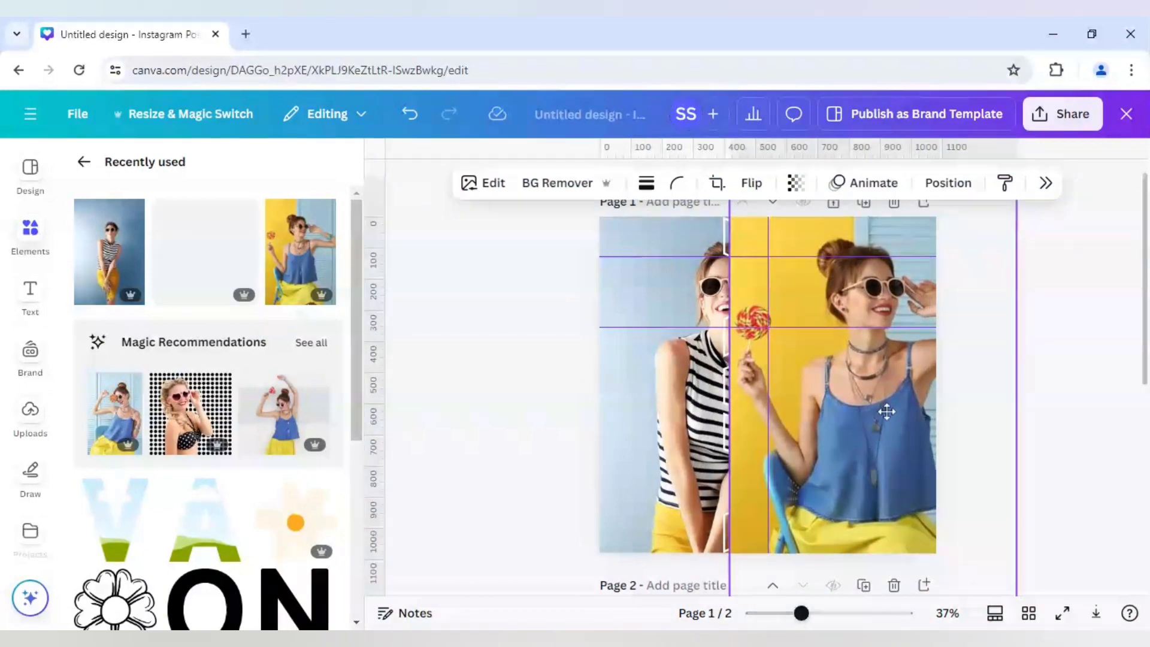
Trim the right photo's left edge to the page centre
click(1083, 486)
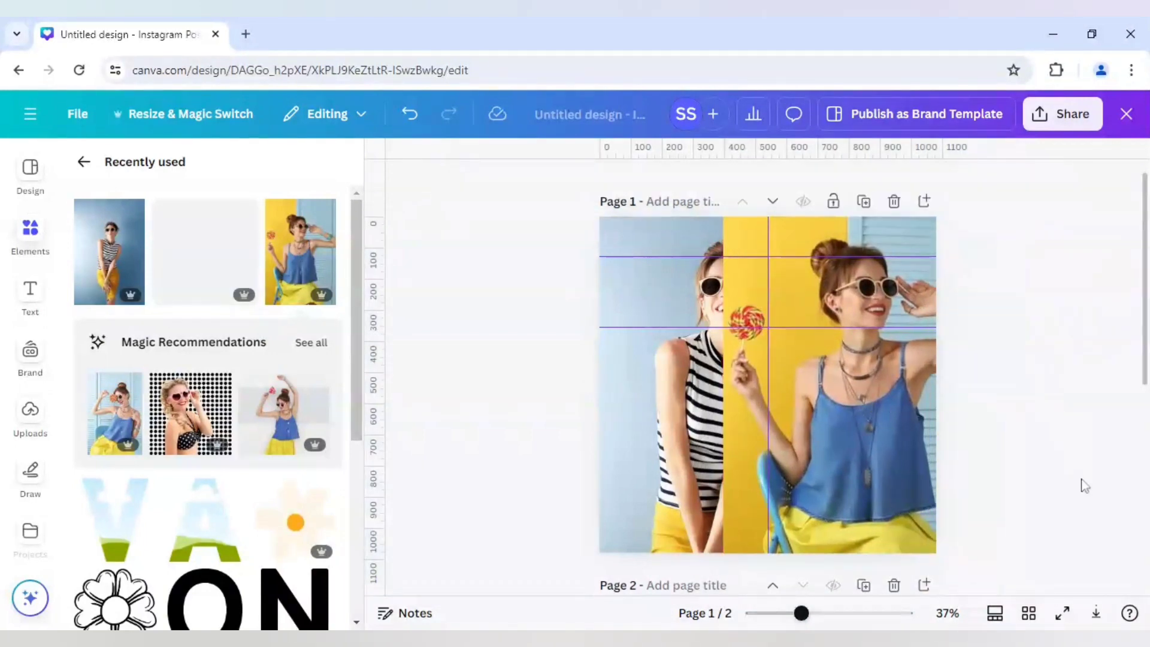
click(898, 407)
drag(725, 396, 778, 400)
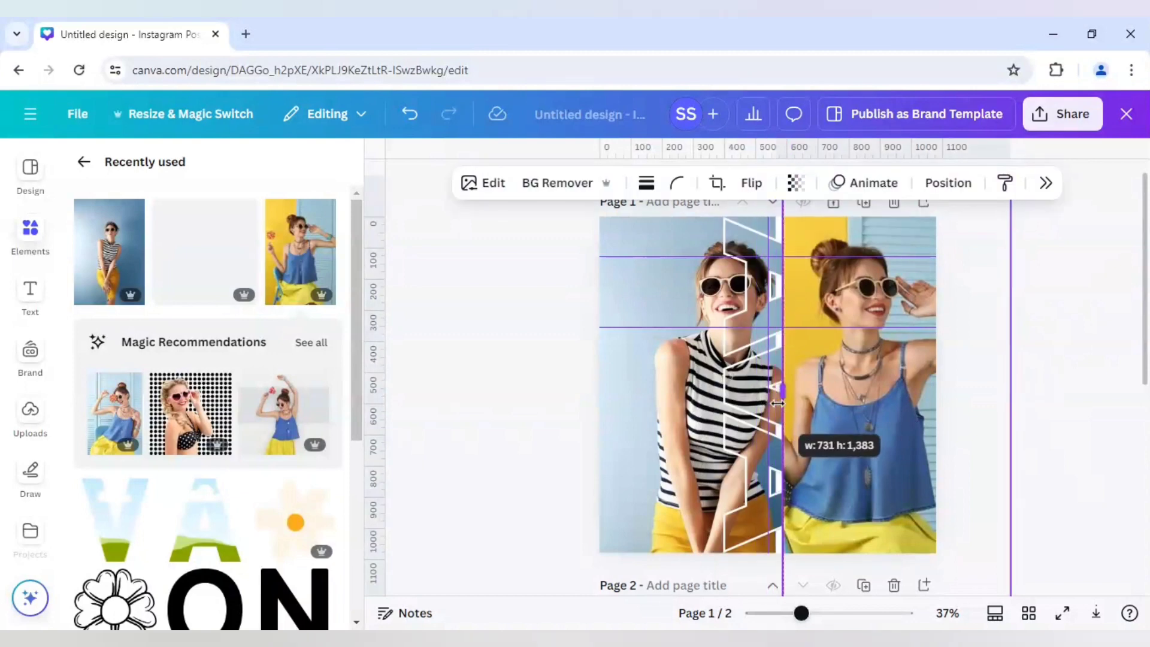
click(1055, 452)
click(906, 384)
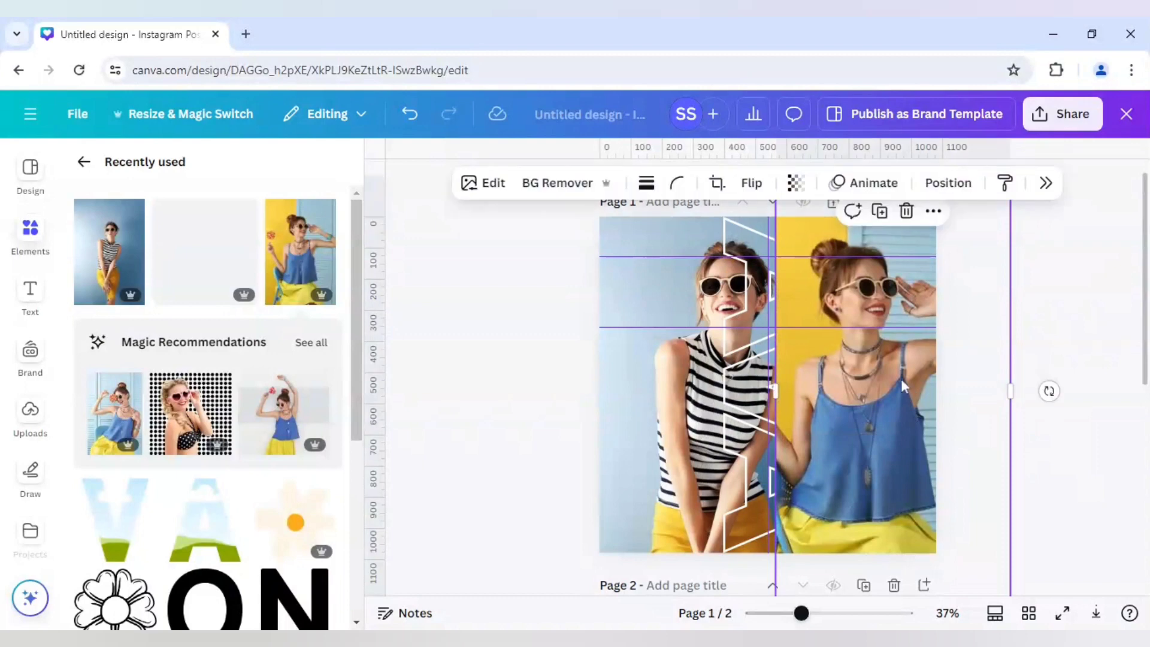
Apply the Cherry duotone effect to the right photo
click(494, 183)
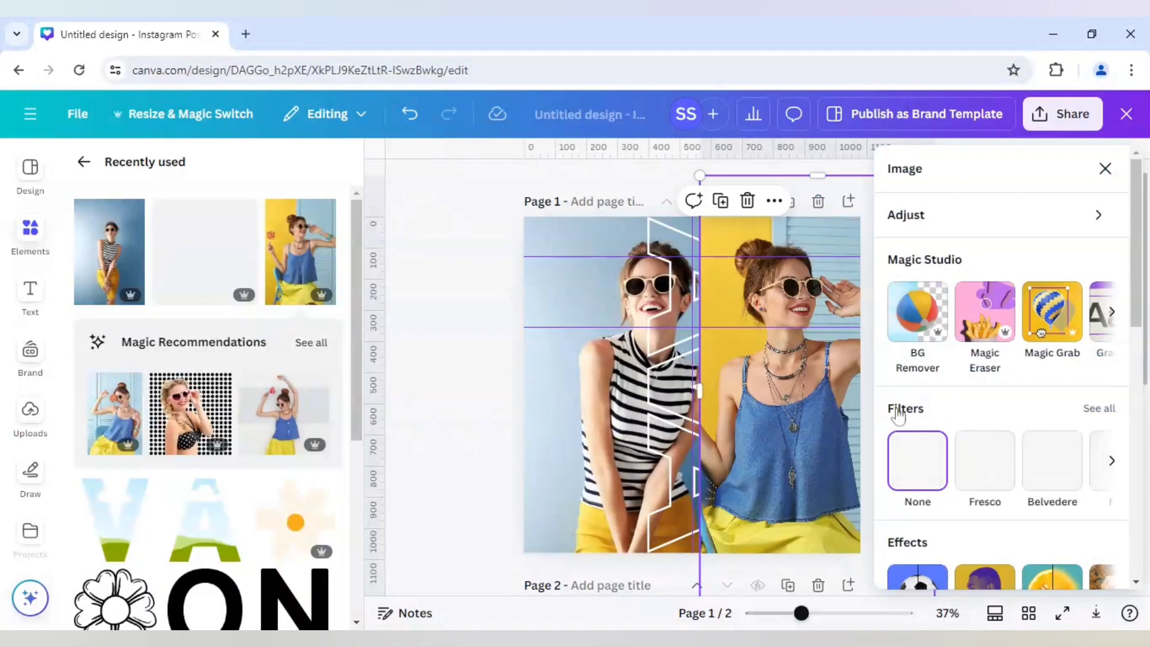
scroll(916, 534, down, 2)
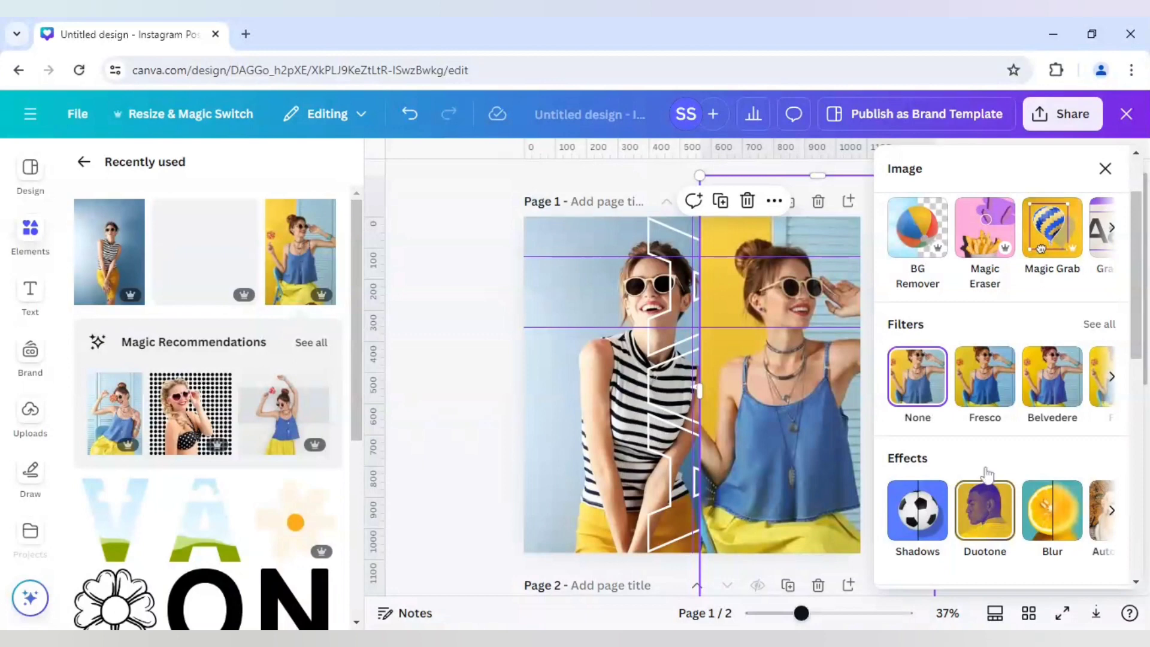
click(986, 503)
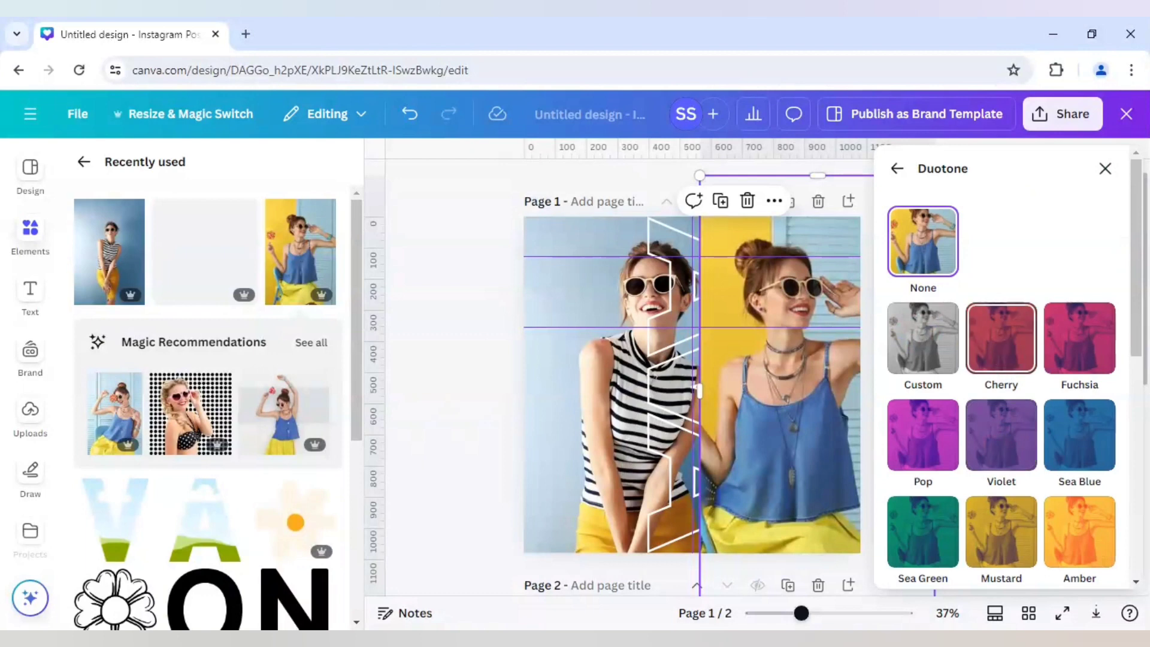
click(1001, 340)
Set the duotone highlights to bright red #DB1111 and shadows to near-black #08011E
click(1104, 421)
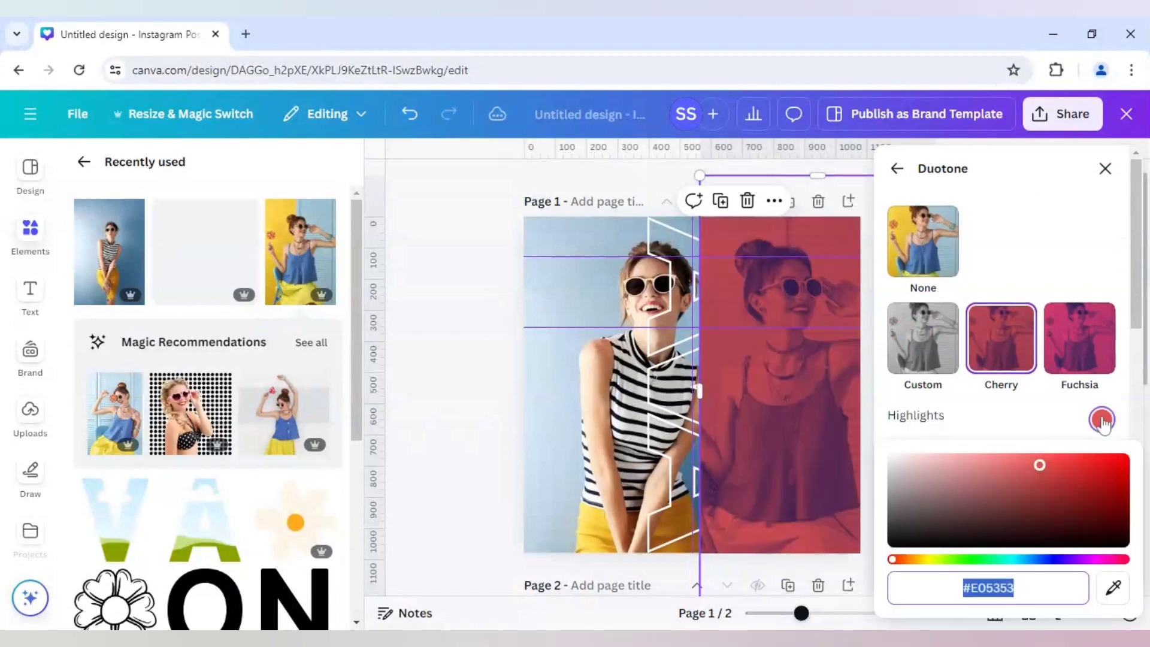
mouse_move(1003, 493)
mouse_down()
mouse_move(1053, 462)
mouse_move(1112, 467)
mouse_up()
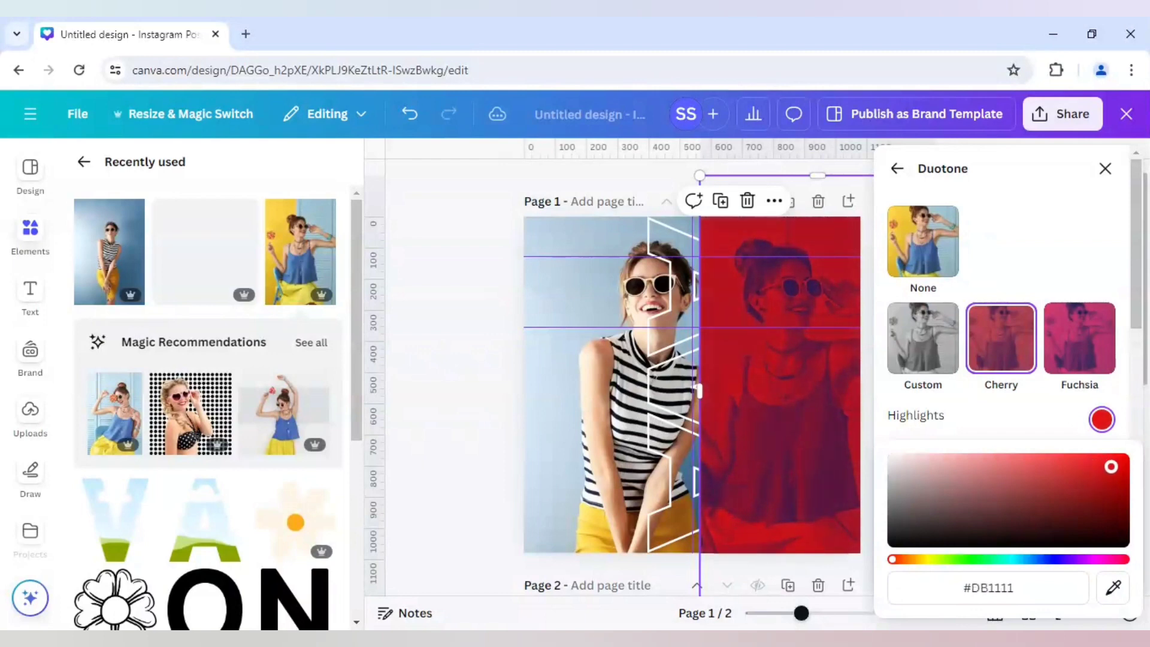
click(1040, 416)
click(1103, 461)
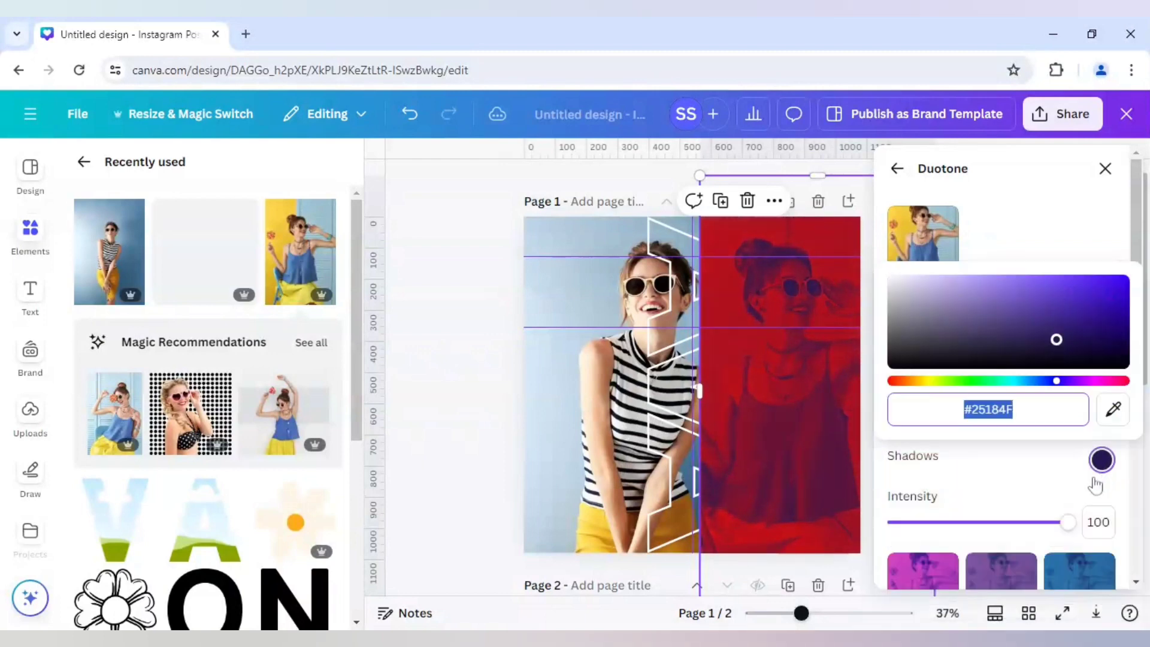
drag(1066, 337, 1123, 359)
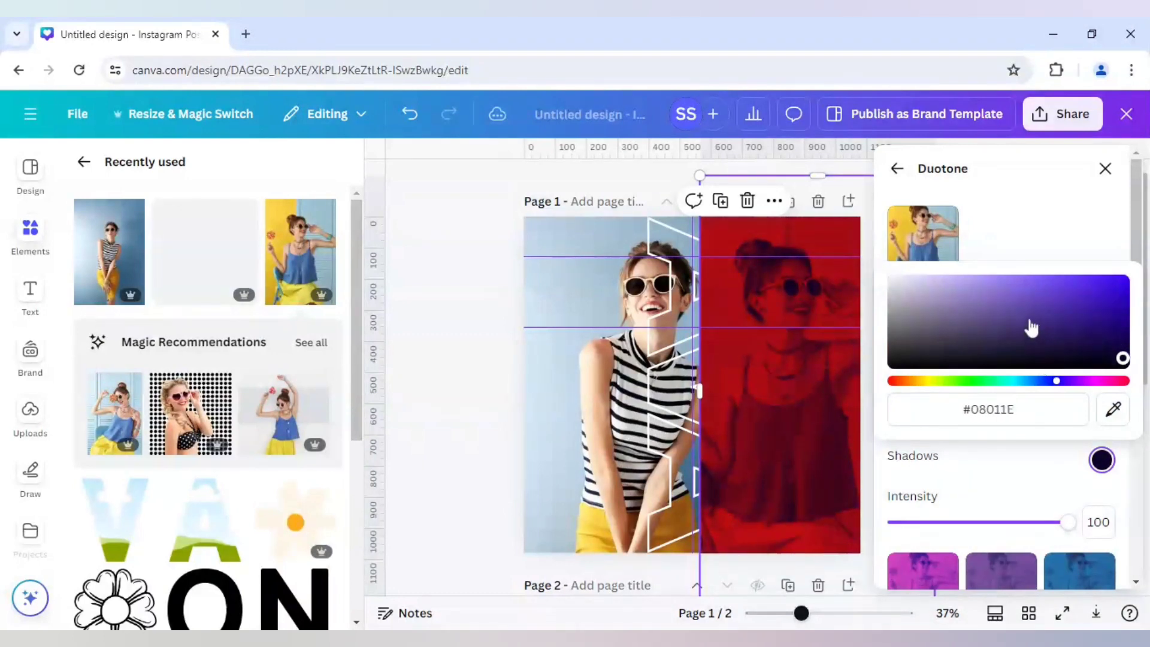
click(988, 484)
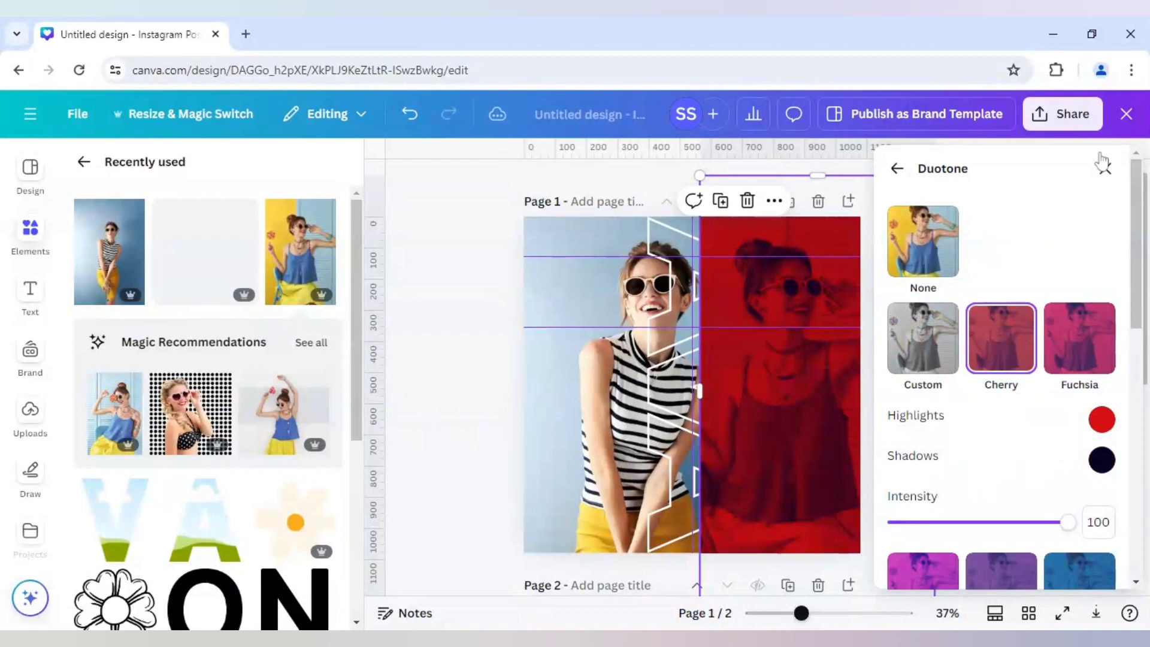
Show the page's layers list from the portrait's Layer menu
click(468, 337)
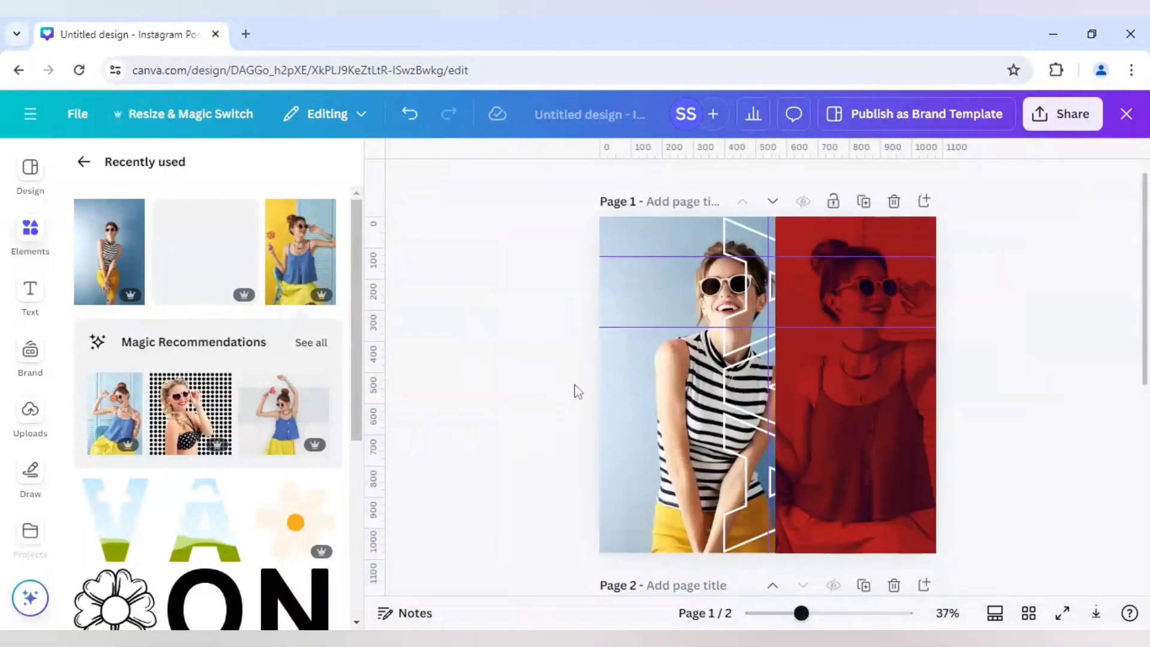
click(623, 393)
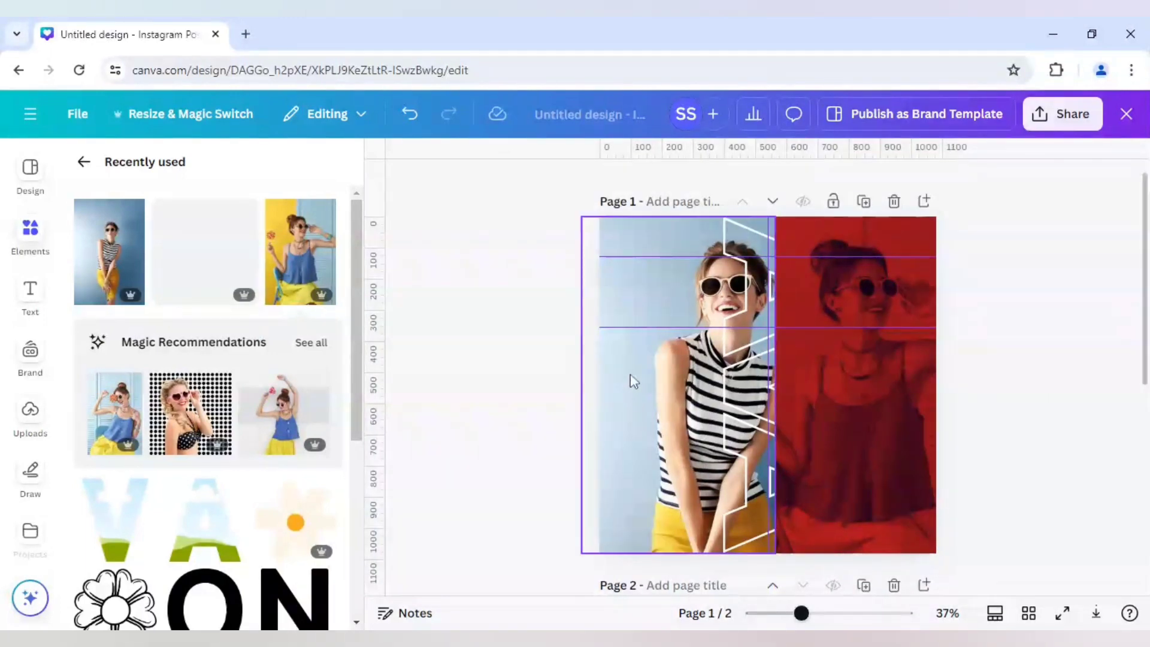
click(632, 381)
right_click(632, 381)
mouse_move(686, 303)
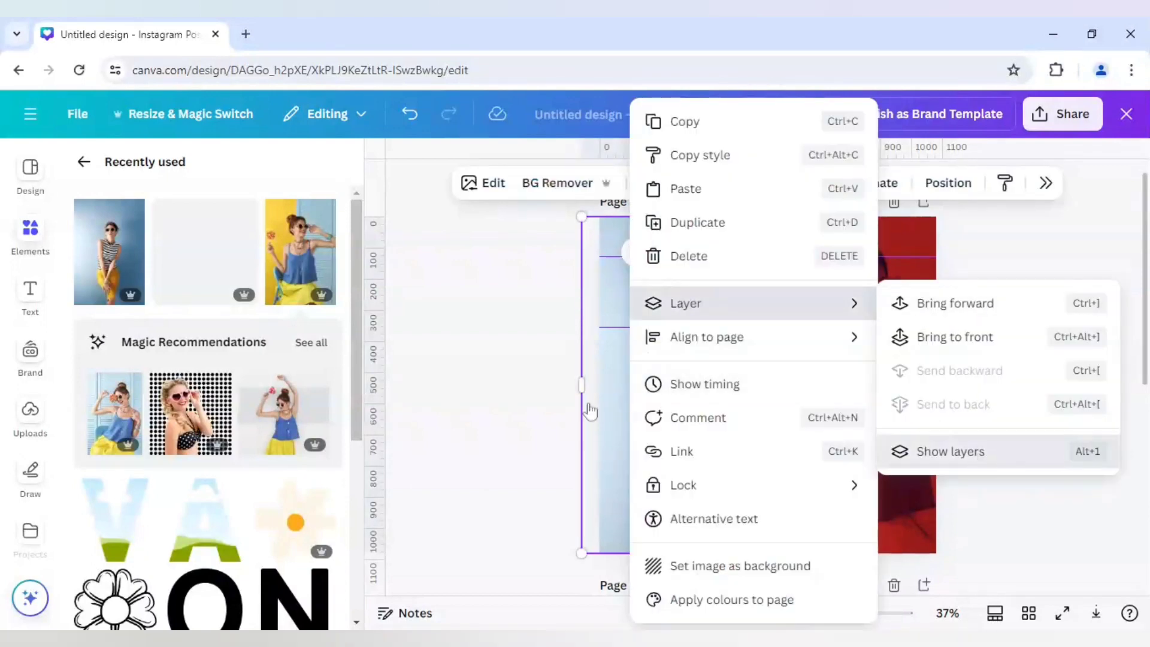
click(950, 451)
Move the red portrait below the letter-frame layers in the stacking order
mouse_move(1008, 314)
drag(1027, 328, 1030, 496)
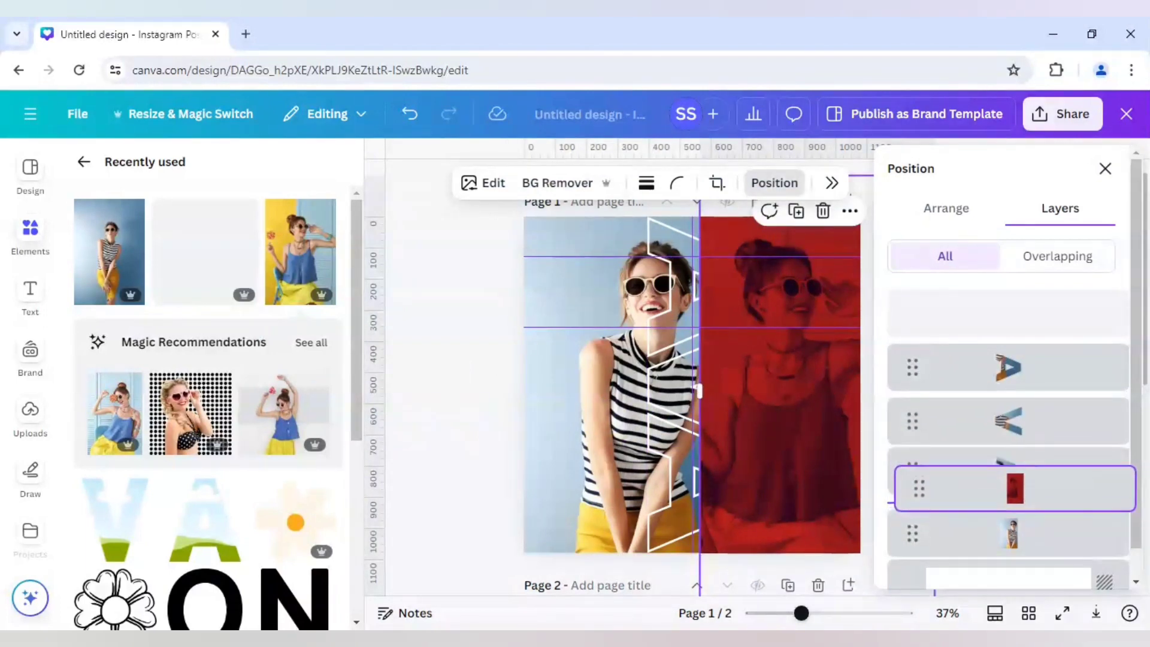
drag(1030, 496, 1030, 497)
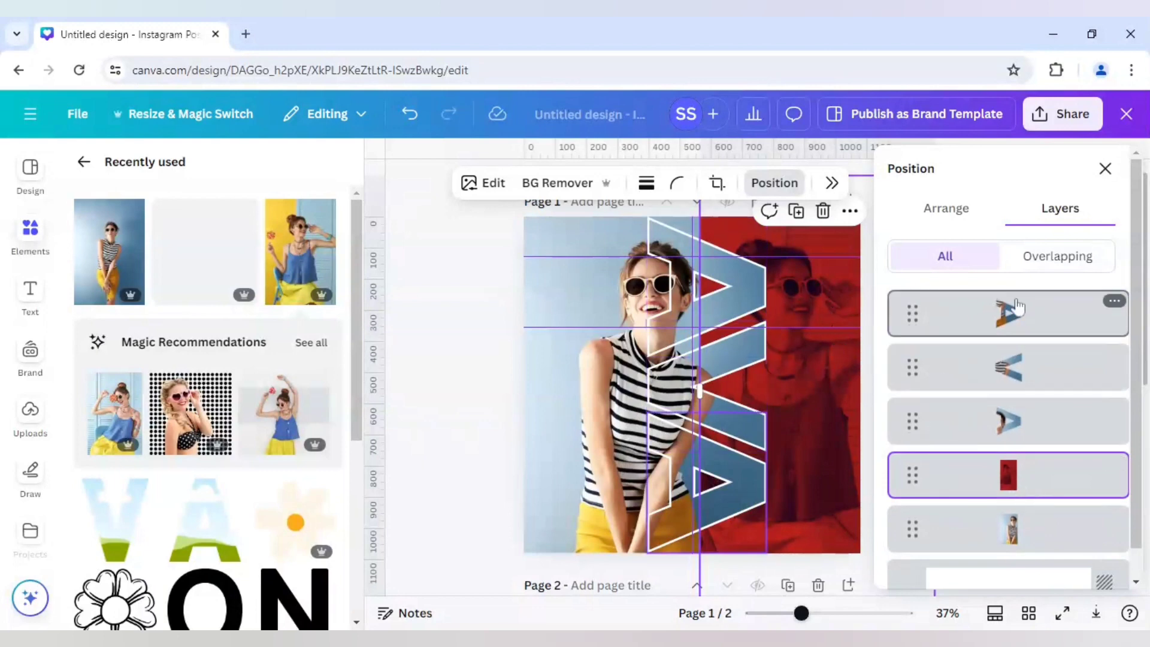
click(451, 392)
Nudge the red portrait and extend its left edge back to the page centre
click(887, 404)
drag(878, 410, 885, 409)
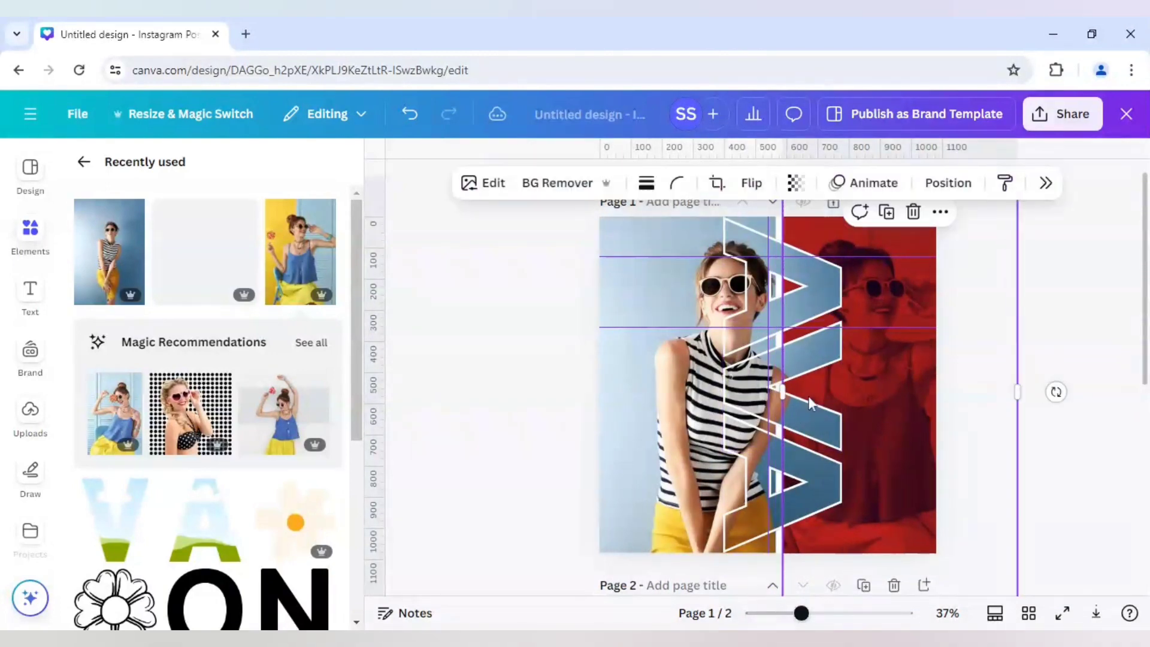
drag(782, 392, 775, 393)
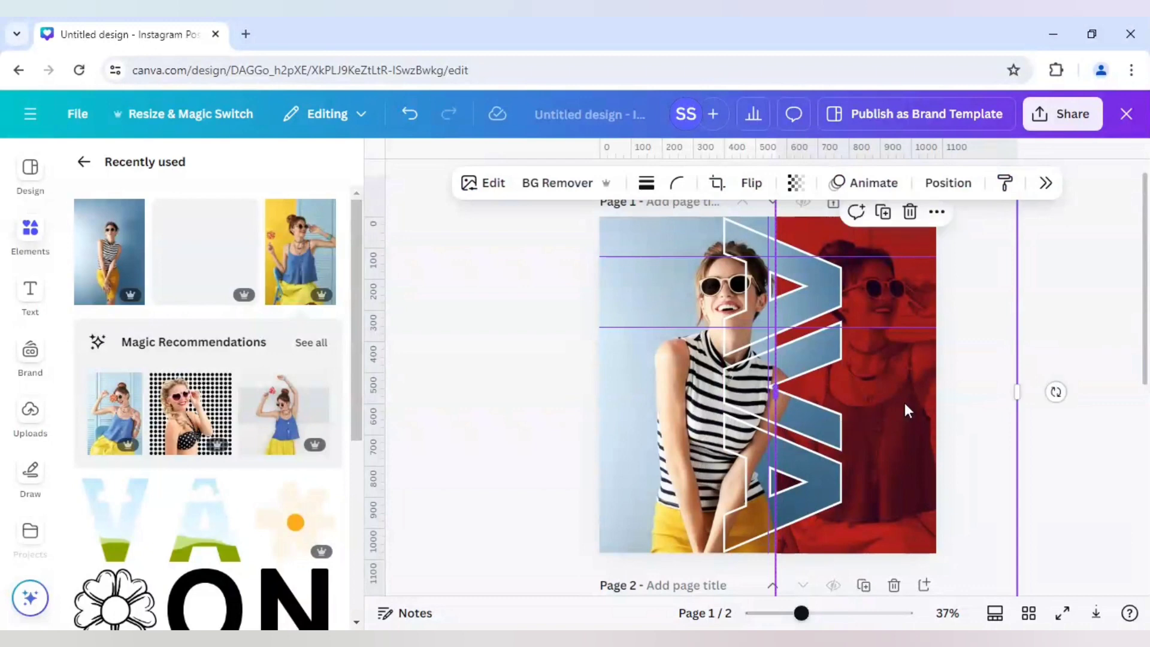
click(1037, 456)
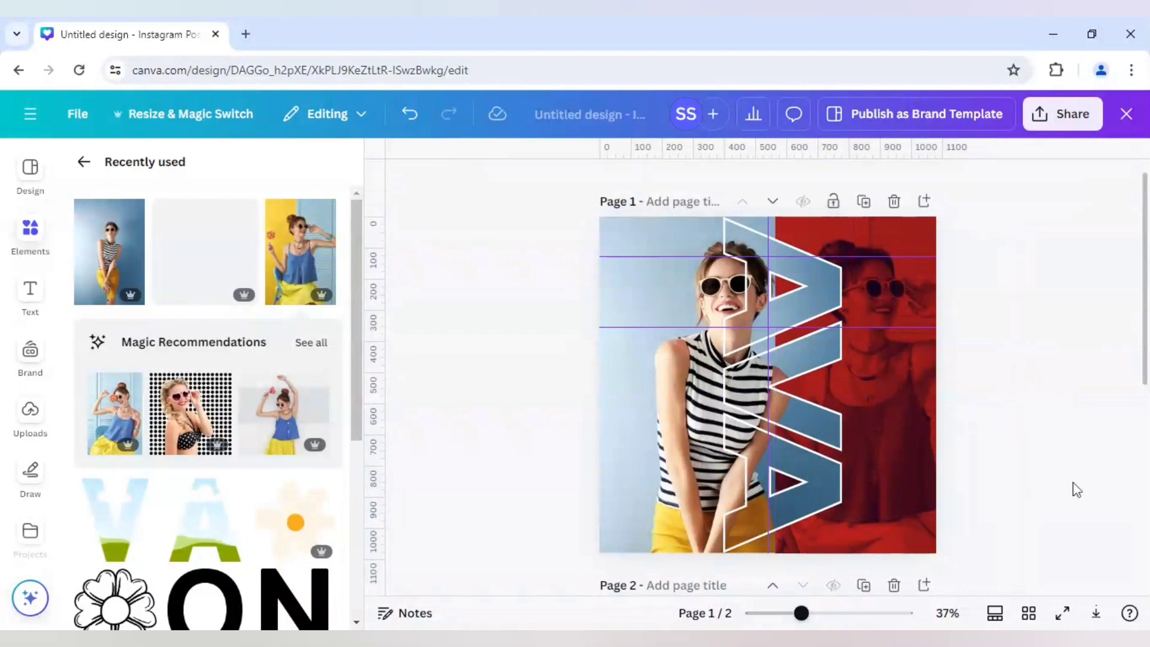